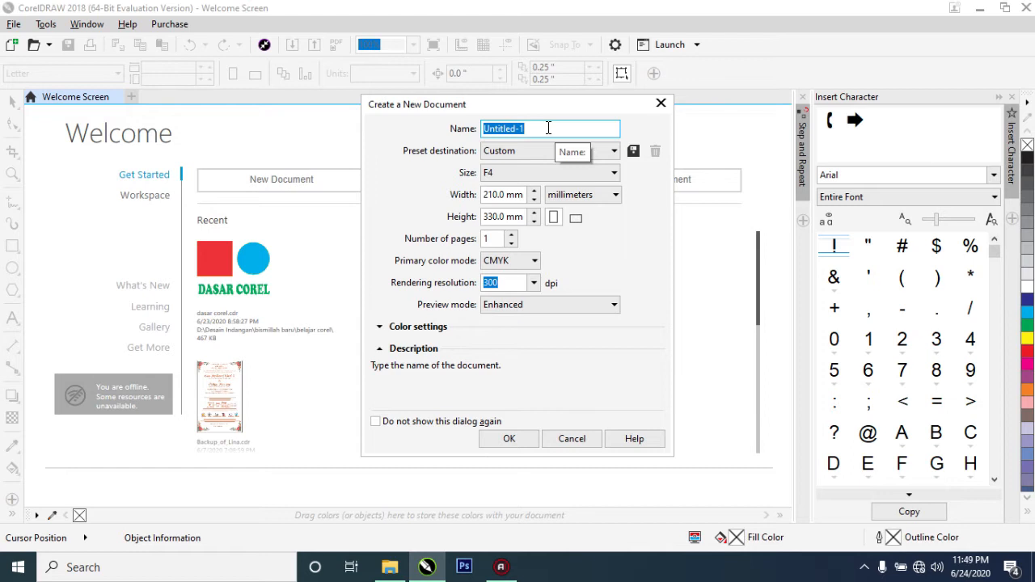
- Create a new document named Desain Poster, F4 size in landscape orientation
text(Desain Poster)
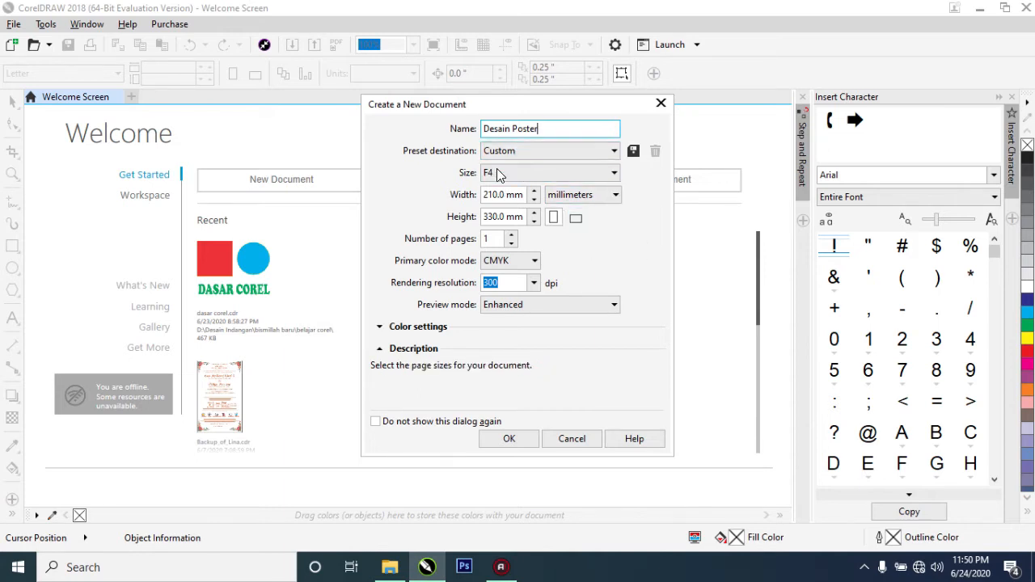
click(575, 219)
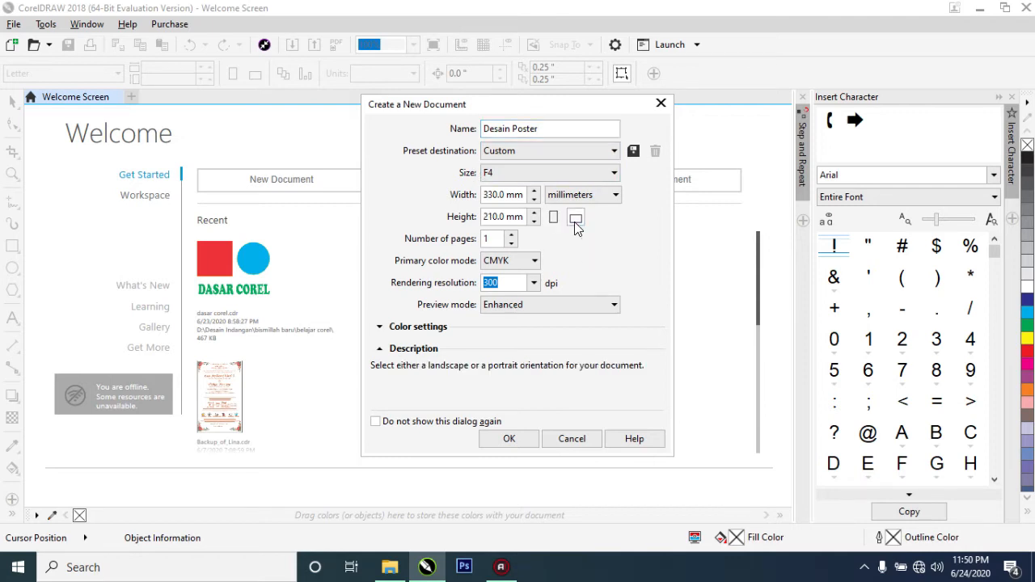
click(519, 435)
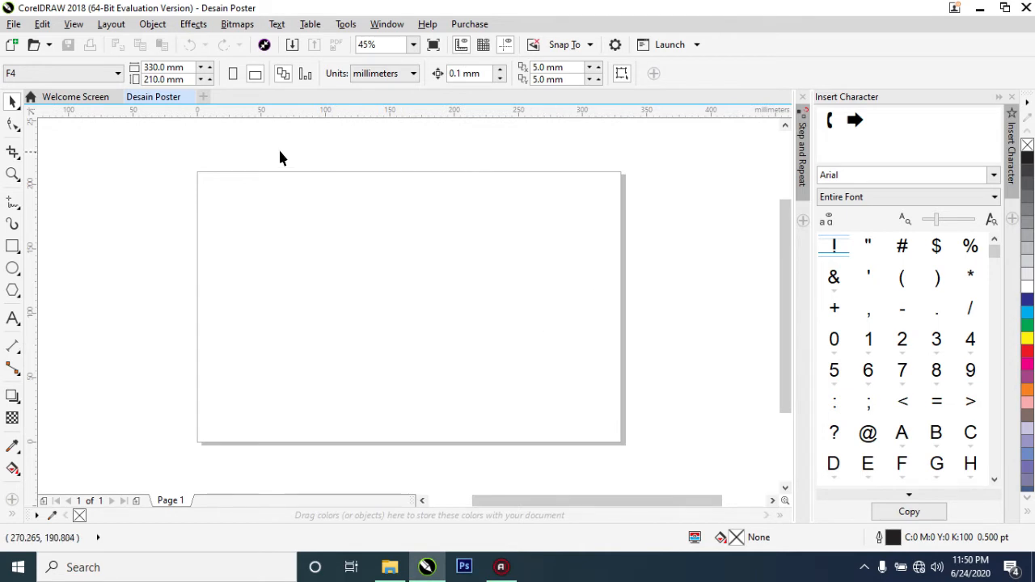
- Add a rectangle covering the whole 330 x 210 mm page and fill it with cyan
double_click(12, 246)
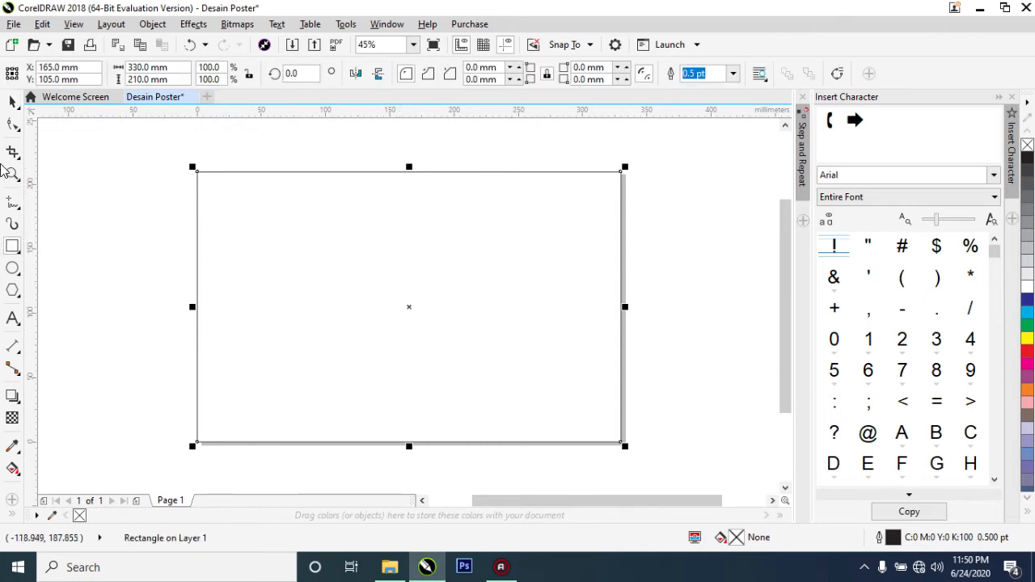
click(12, 103)
click(116, 185)
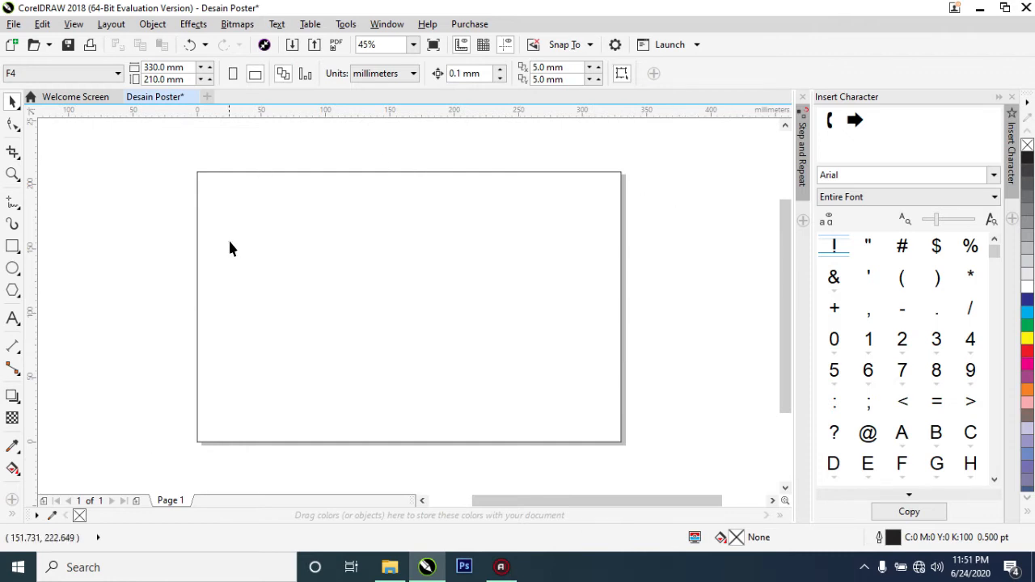
click(522, 296)
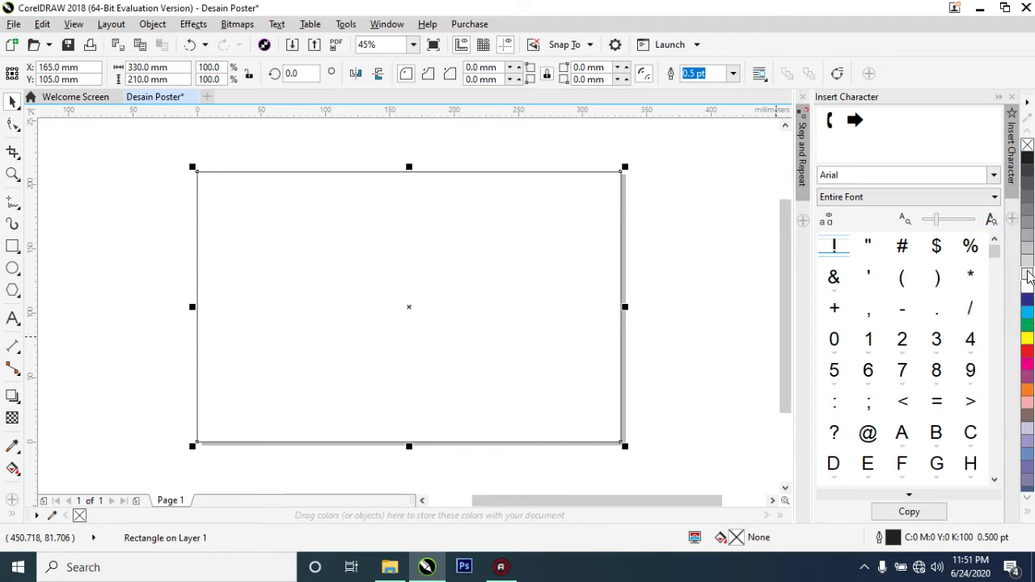
click(1027, 316)
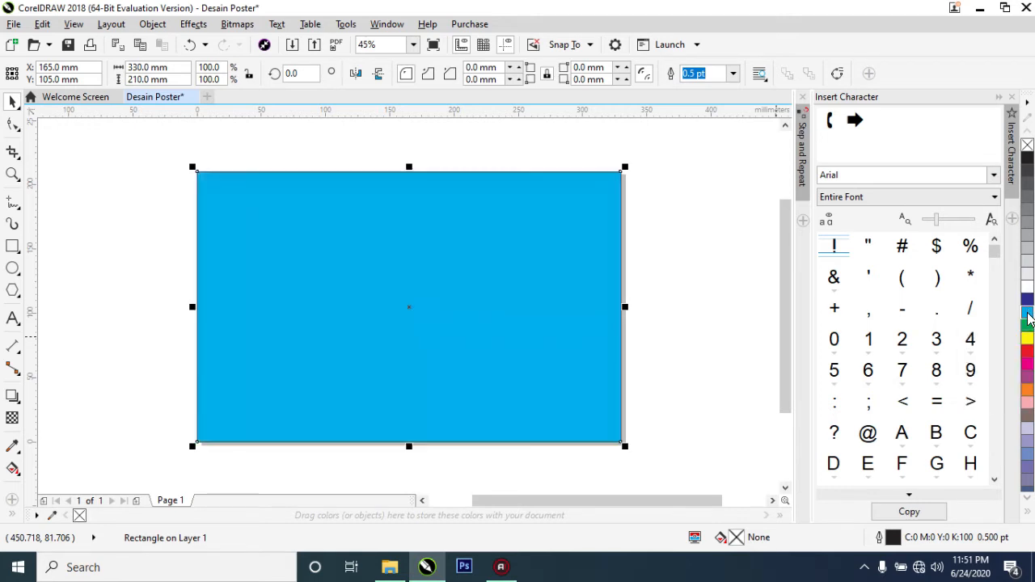
click(676, 269)
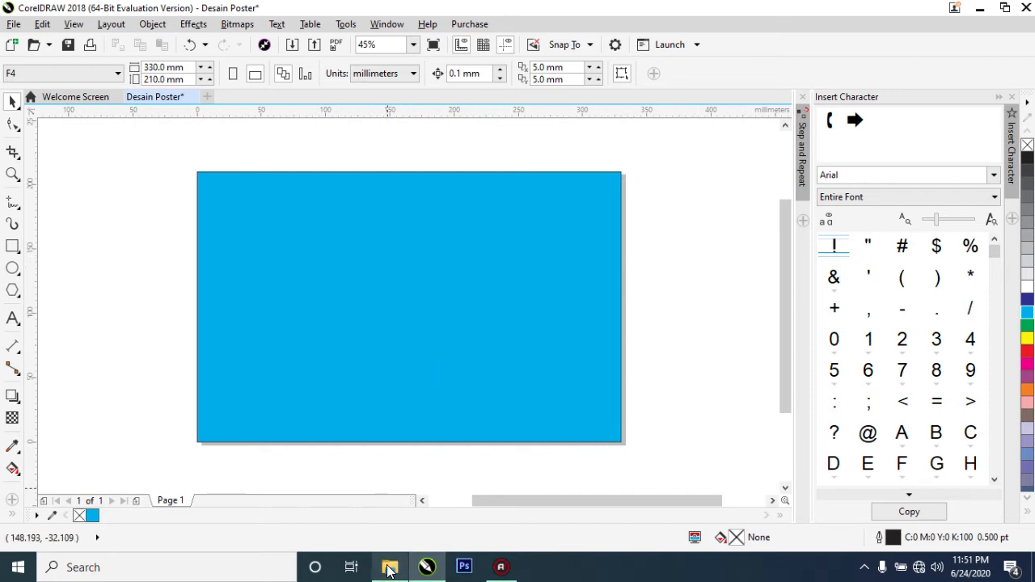
- Bring the footballer and Paris Saint-Germain logo images from New folder in Pictures into the poster document
mouse_move(389, 571)
click(393, 498)
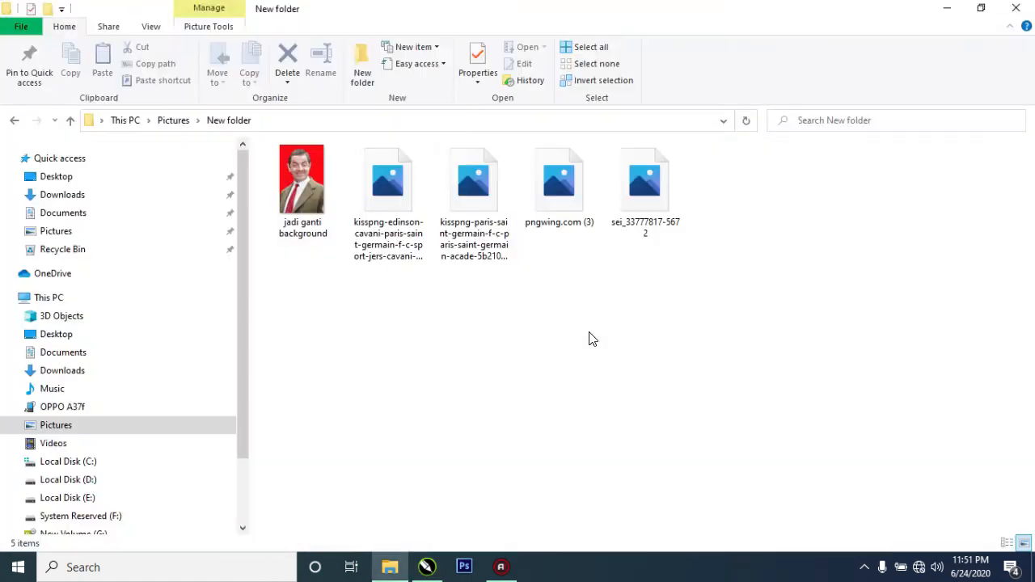
drag(484, 322, 534, 169)
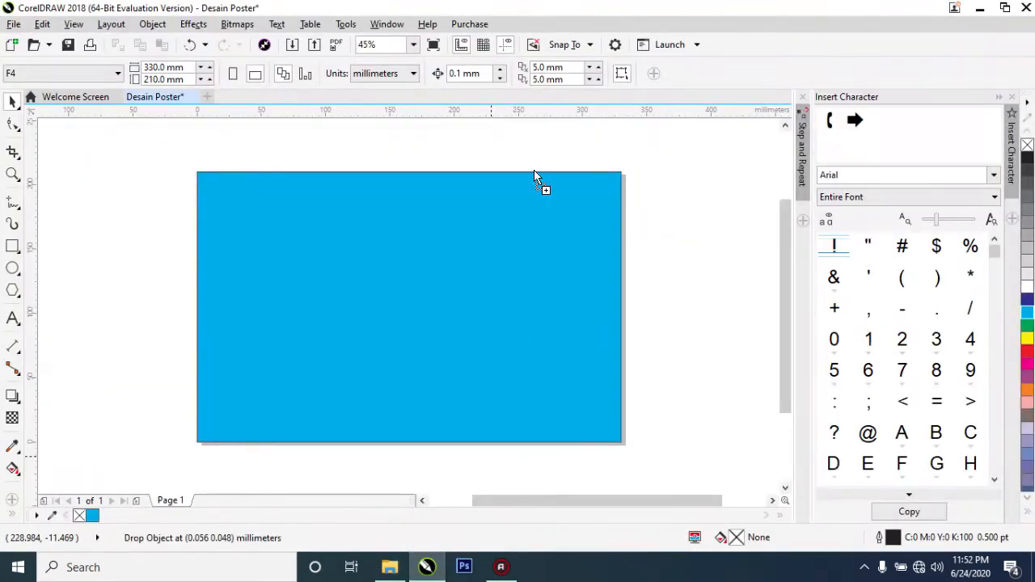
drag(219, 212, 98, 177)
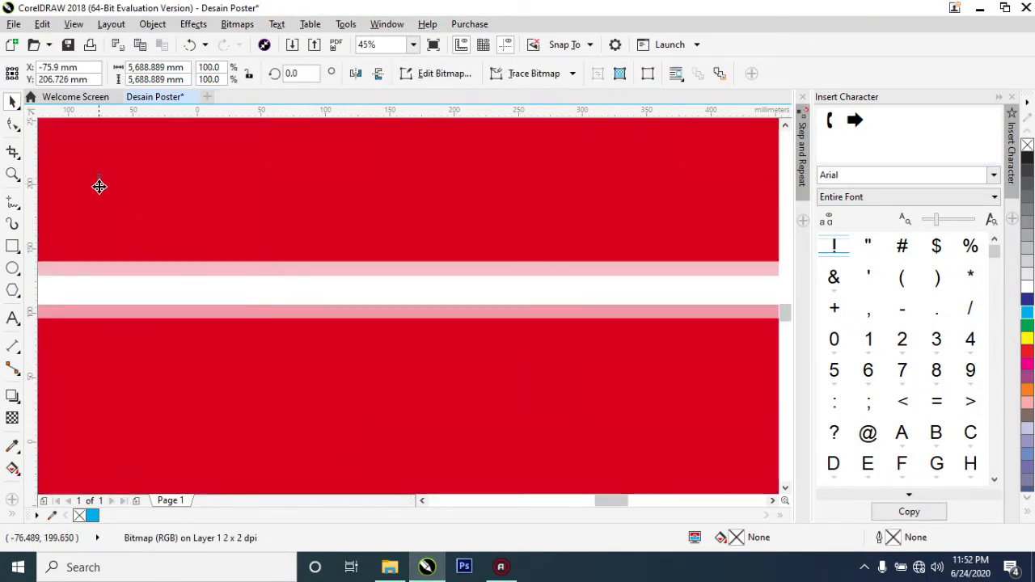
scroll(99, 187, down, 2)
scroll(99, 187, down, 5)
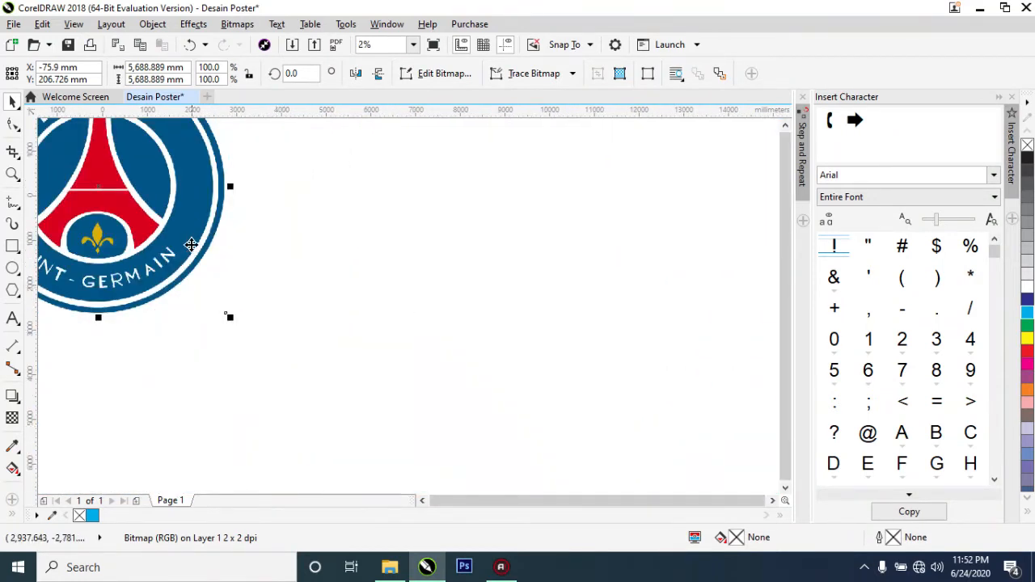
- Scale the imported Paris Saint-Germain logo to 25% in width and height
key(Escape)
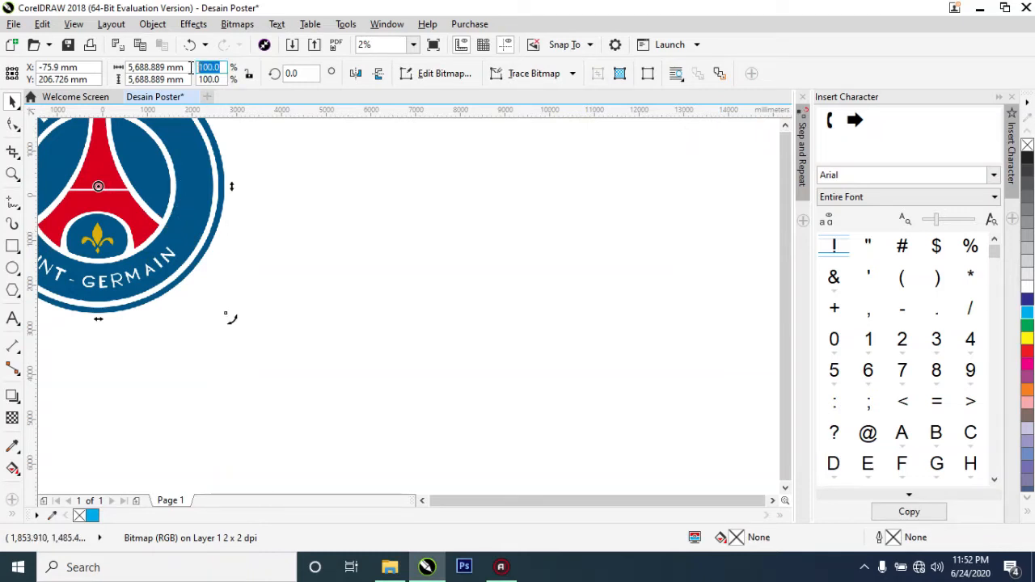
text(25)
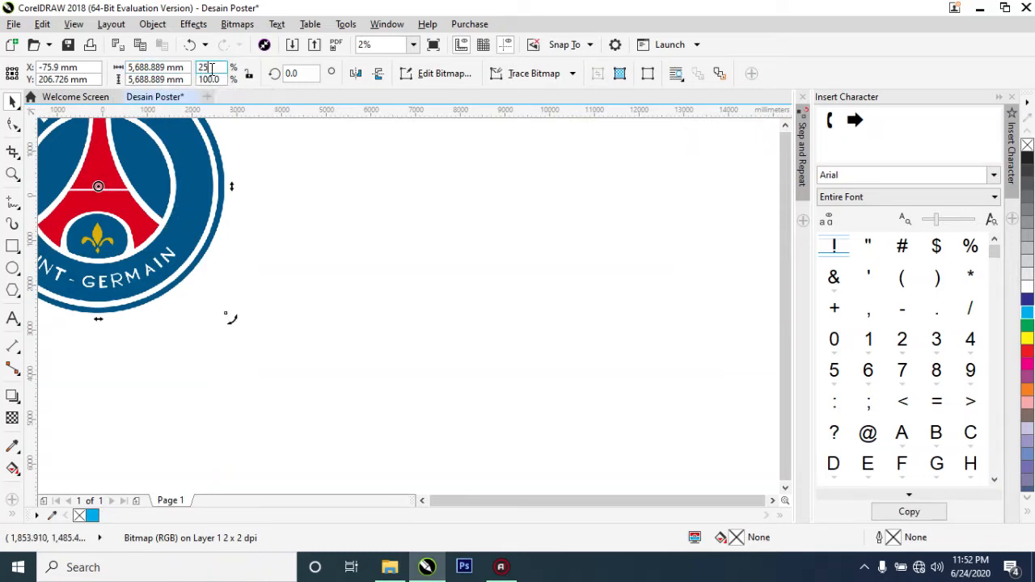
text(2)
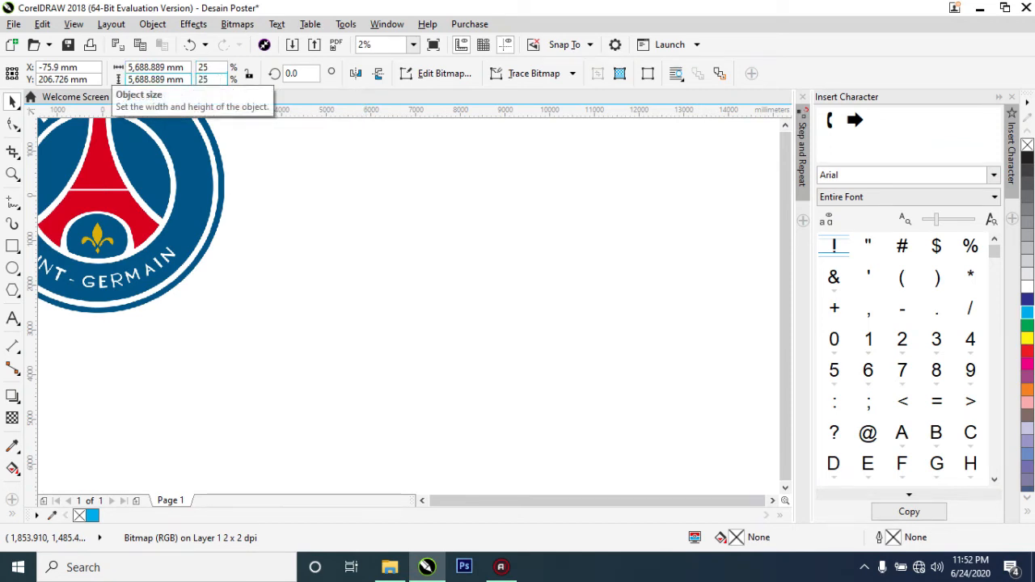
text(5)
key(Return)
scroll(125, 236, up, 2)
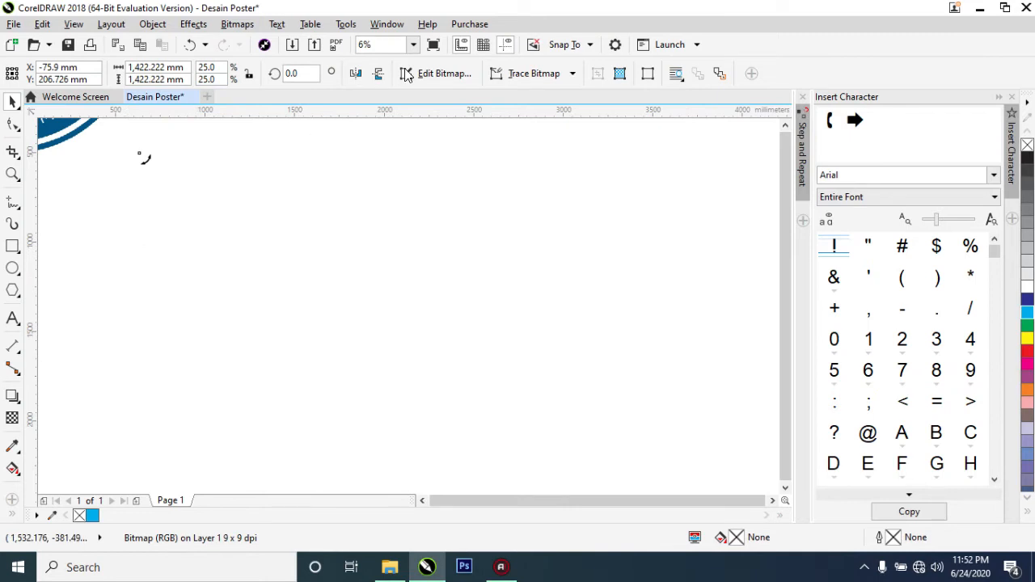
- Shrink the Paris Saint-Germain logo to about 226 mm wide and move it off the page to the right
click(413, 45)
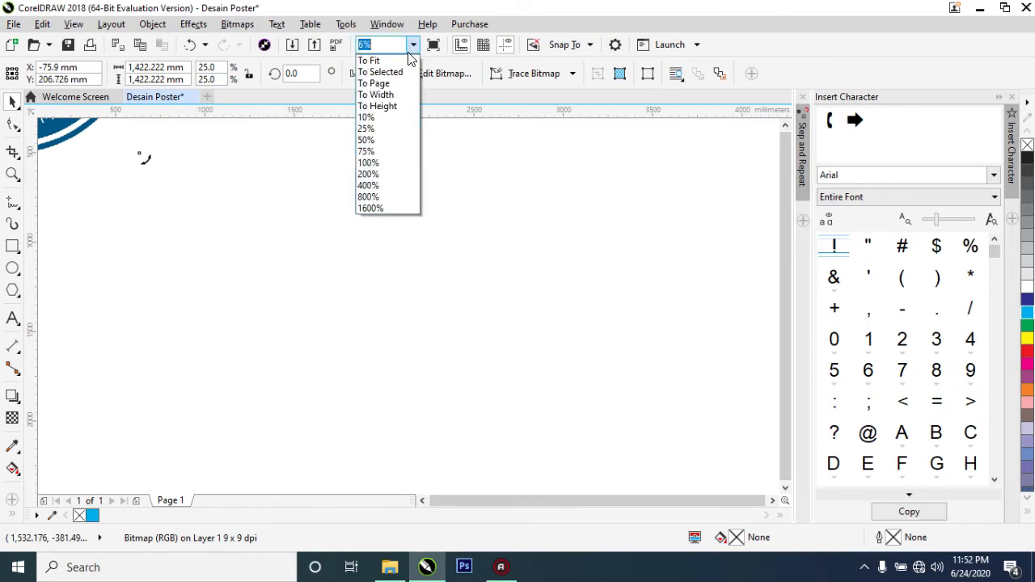
click(376, 82)
scroll(367, 227, down, 3)
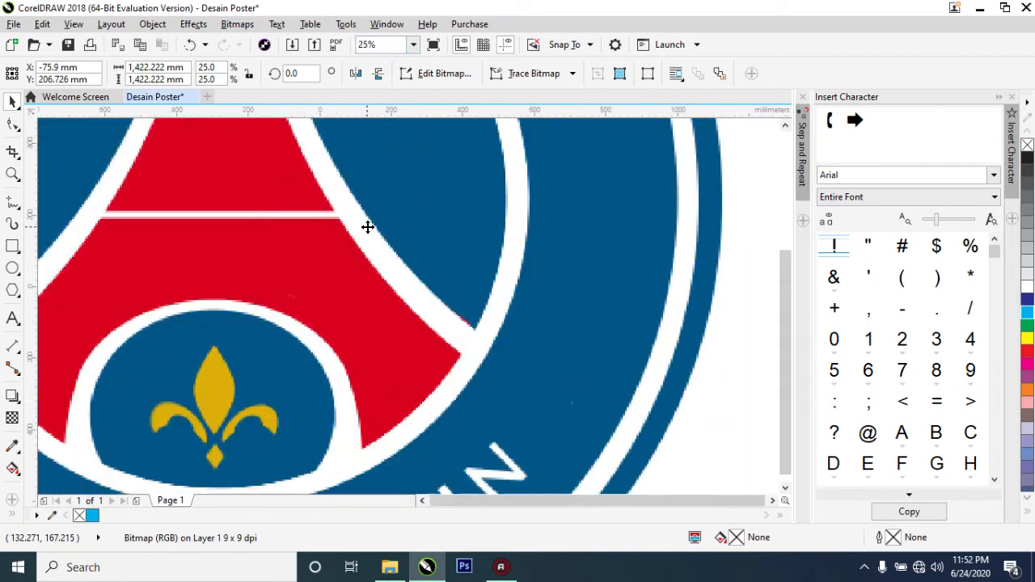
drag(367, 227, 580, 235)
drag(420, 361, 445, 247)
drag(333, 235, 372, 210)
scroll(336, 260, up, 2)
scroll(368, 239, up, 2)
scroll(368, 237, down, 1)
scroll(372, 209, down, 1)
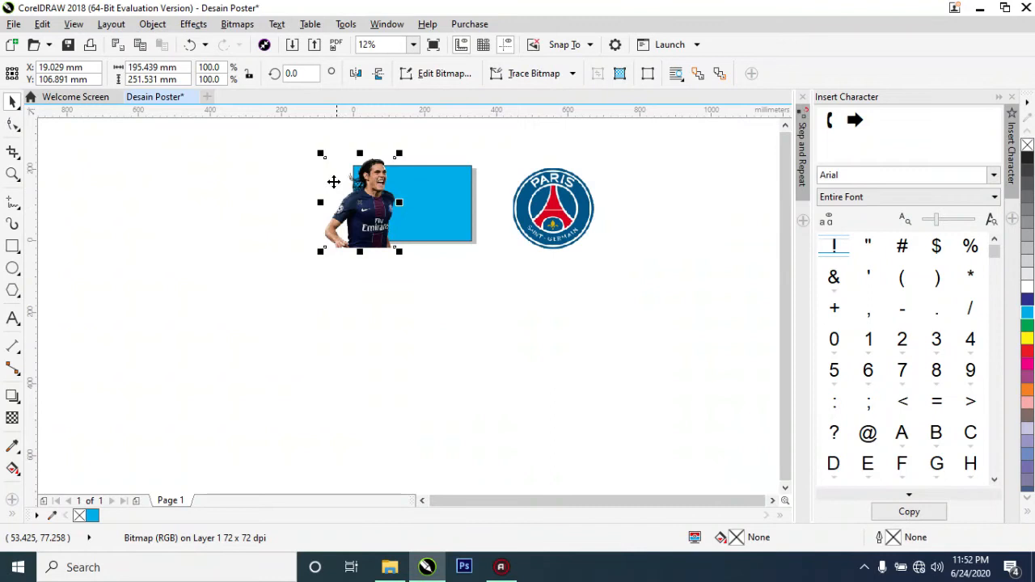
- Shrink the footballer image to about 150 x 193 mm, then set it left of the page and the logo to the lower right
drag(320, 154, 341, 179)
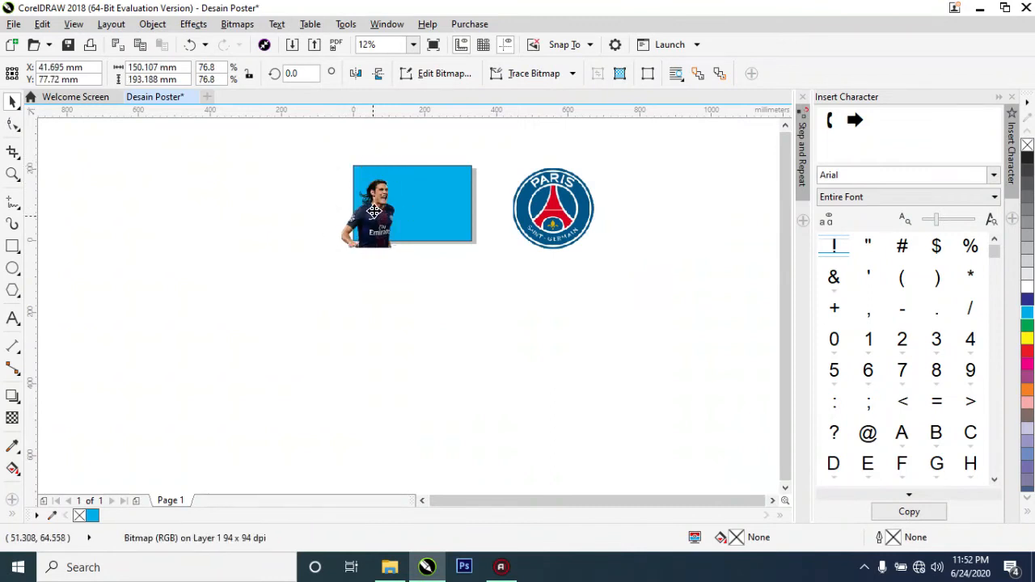
drag(374, 211, 322, 215)
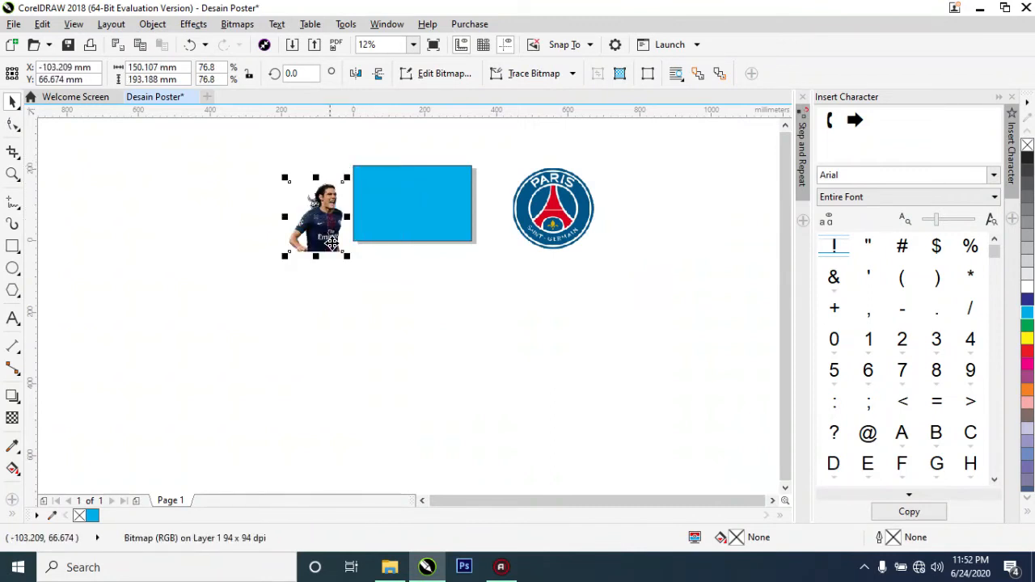
click(409, 297)
drag(553, 208, 522, 245)
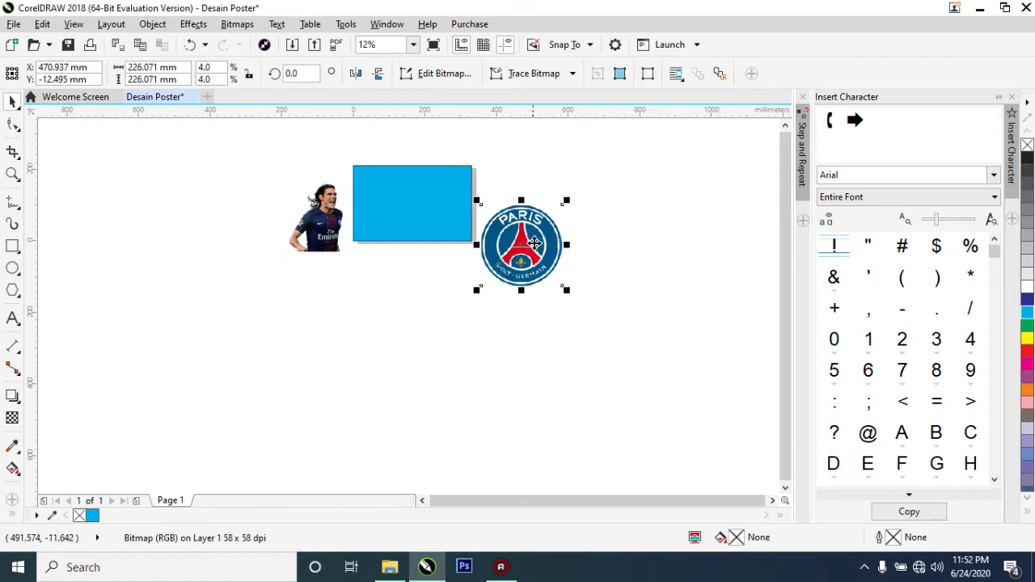
click(599, 199)
scroll(353, 227, up, 2)
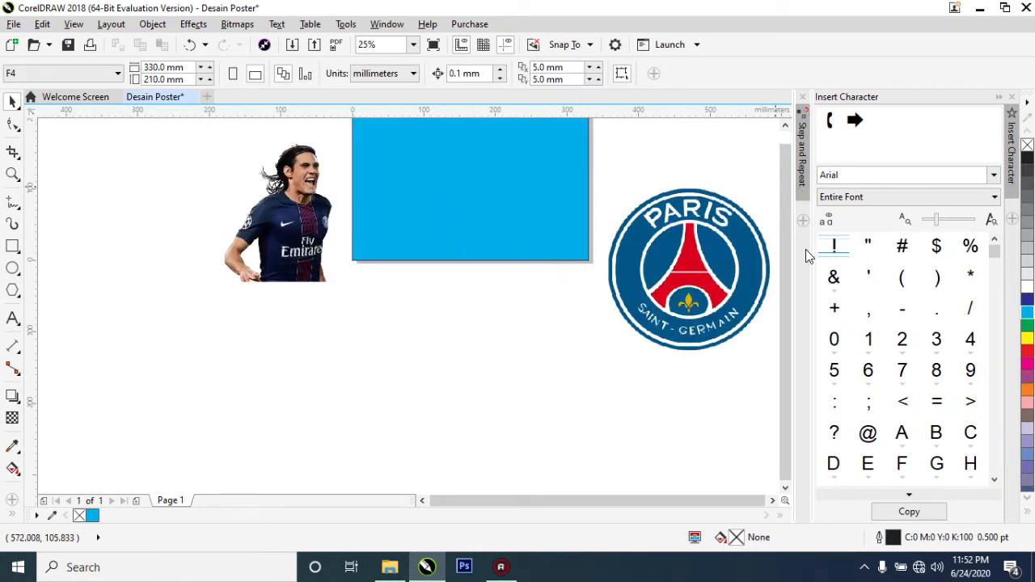
- Place the footballer image over the left part of the cyan rectangle
drag(781, 226, 781, 189)
drag(316, 346, 313, 275)
click(339, 188)
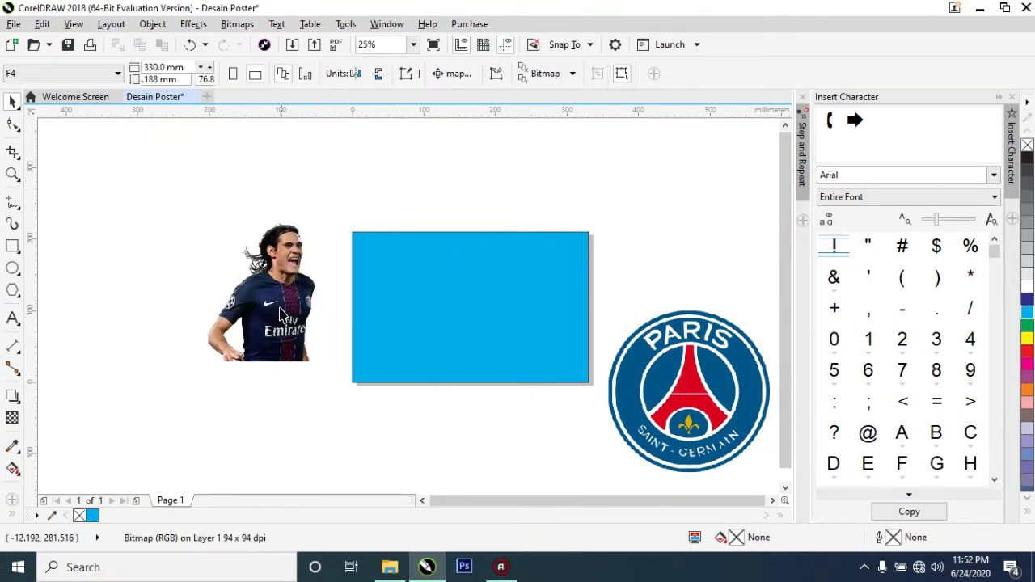
click(283, 303)
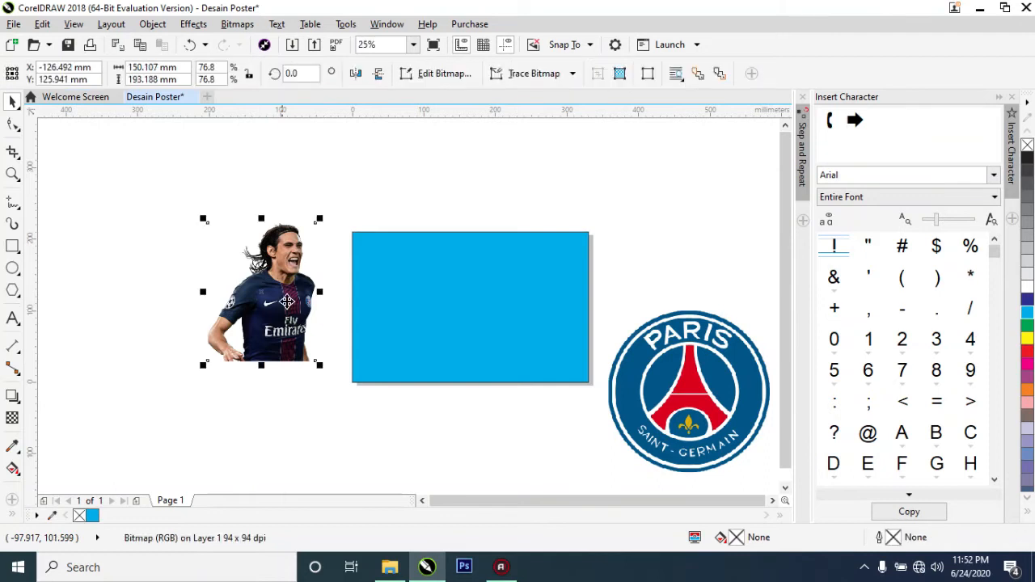
click(328, 175)
drag(283, 295, 426, 346)
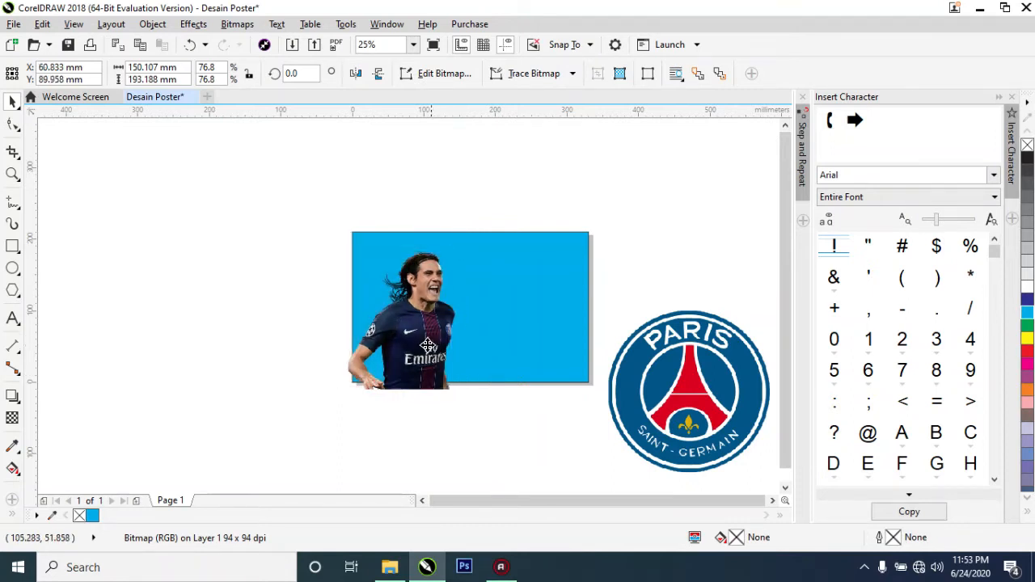
click(548, 434)
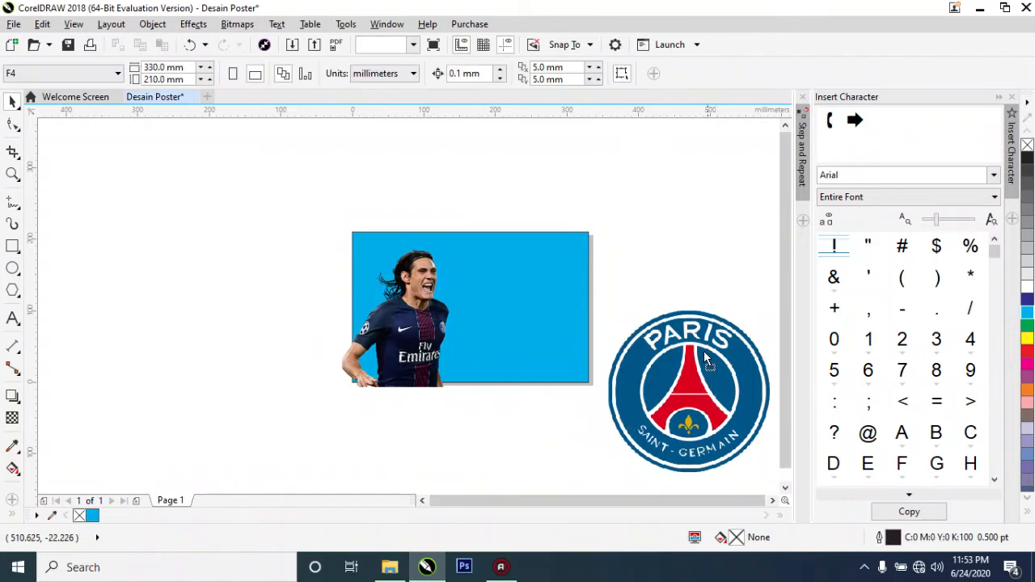
- Shrink the Paris Saint-Germain logo into the rectangle's lower-right area and nudge the footballer image slightly
drag(695, 360, 655, 243)
drag(561, 189, 616, 251)
drag(703, 314, 565, 326)
drag(483, 275, 506, 304)
drag(550, 343, 539, 345)
click(665, 304)
mouse_move(419, 344)
mouse_down()
mouse_move(407, 338)
mouse_move(416, 336)
mouse_up()
- Try grey, yellow, red and pink fills on the background rectangle, then restore the cyan fill
click(550, 272)
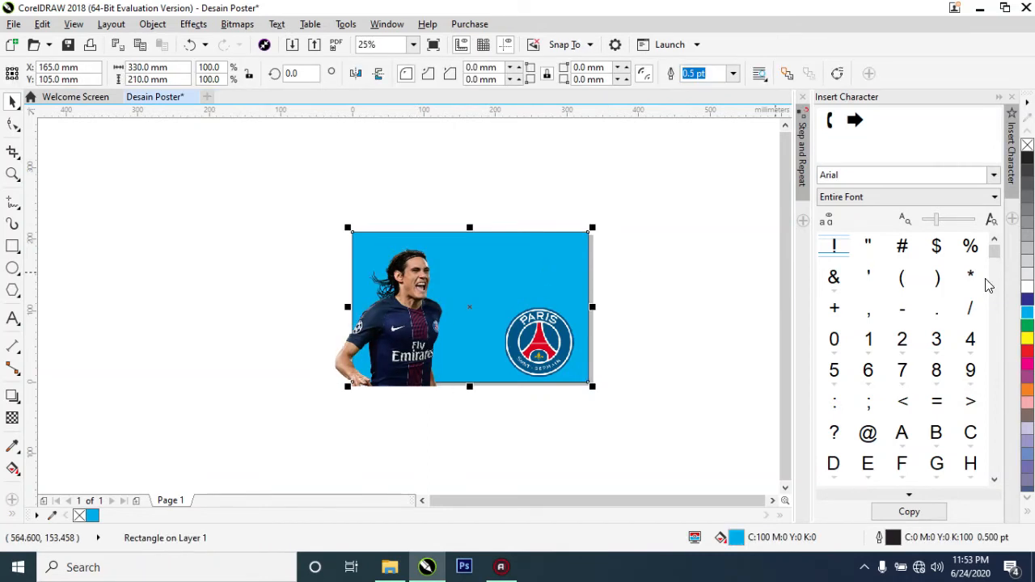
click(1028, 267)
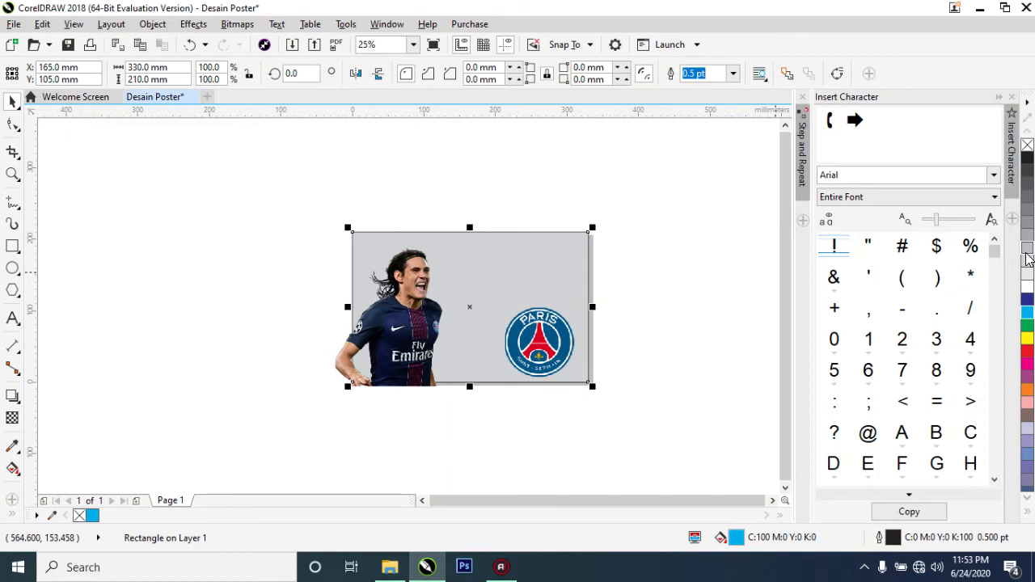
click(1027, 338)
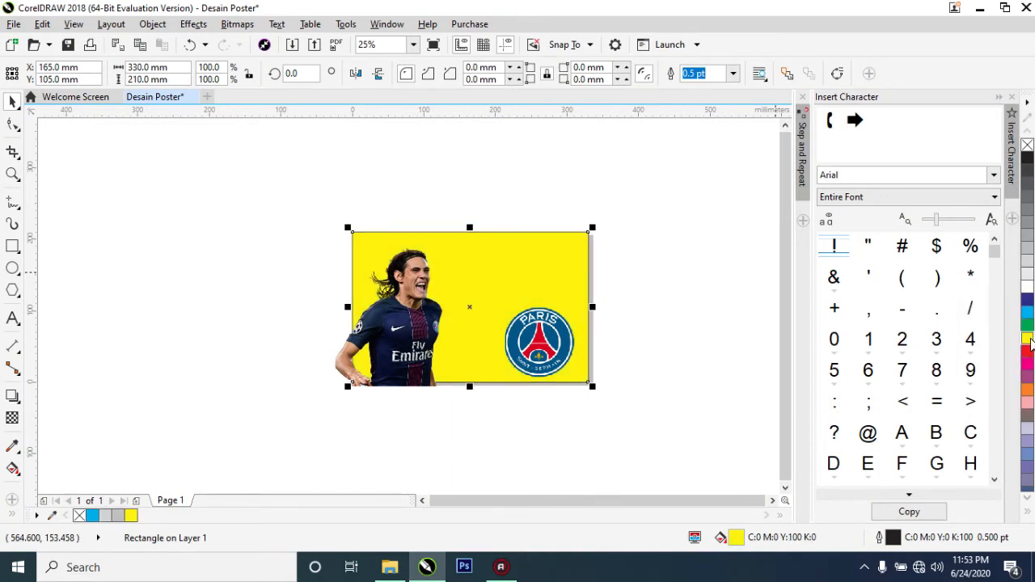
click(1028, 353)
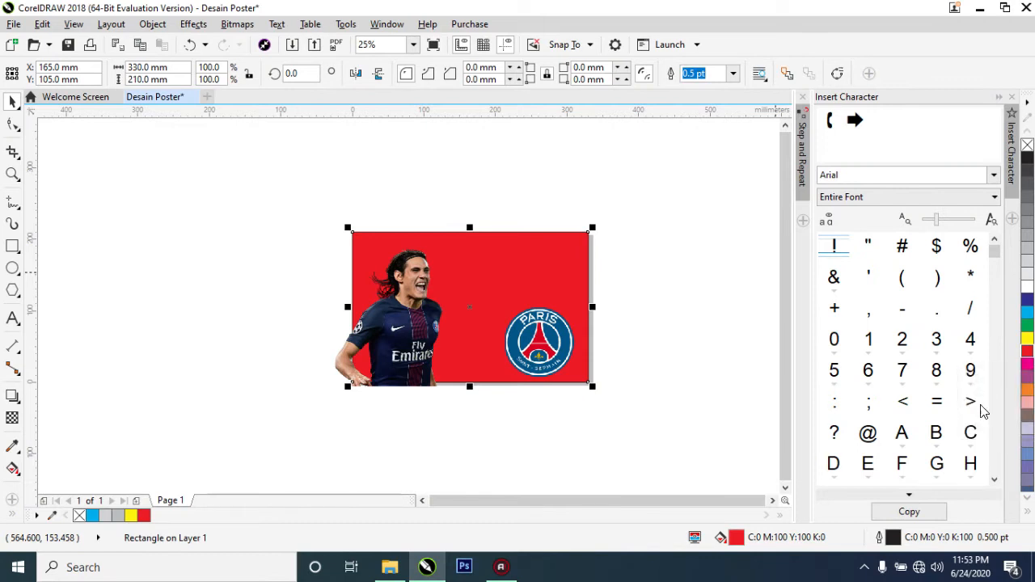
click(1028, 408)
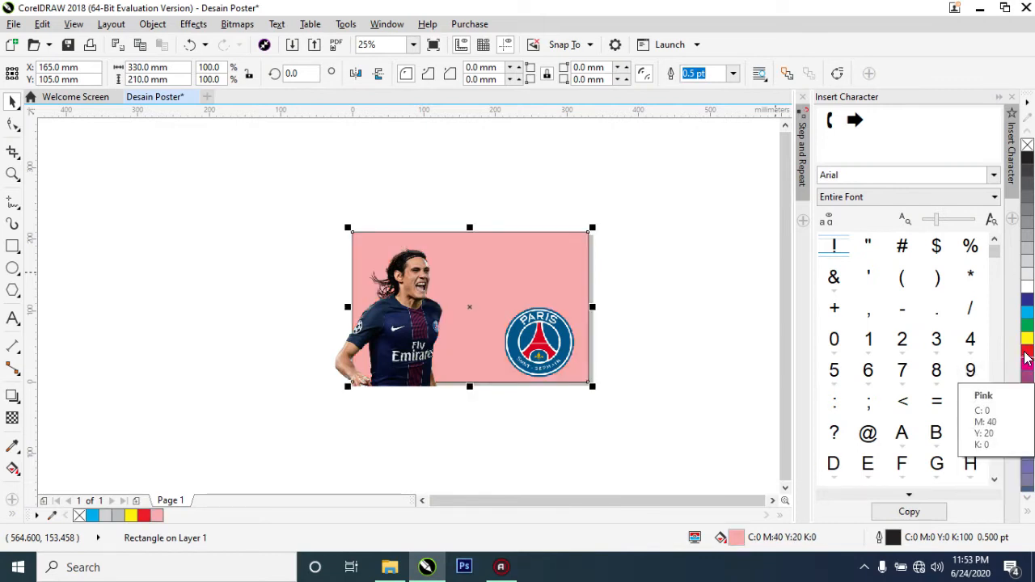
click(1027, 319)
click(635, 321)
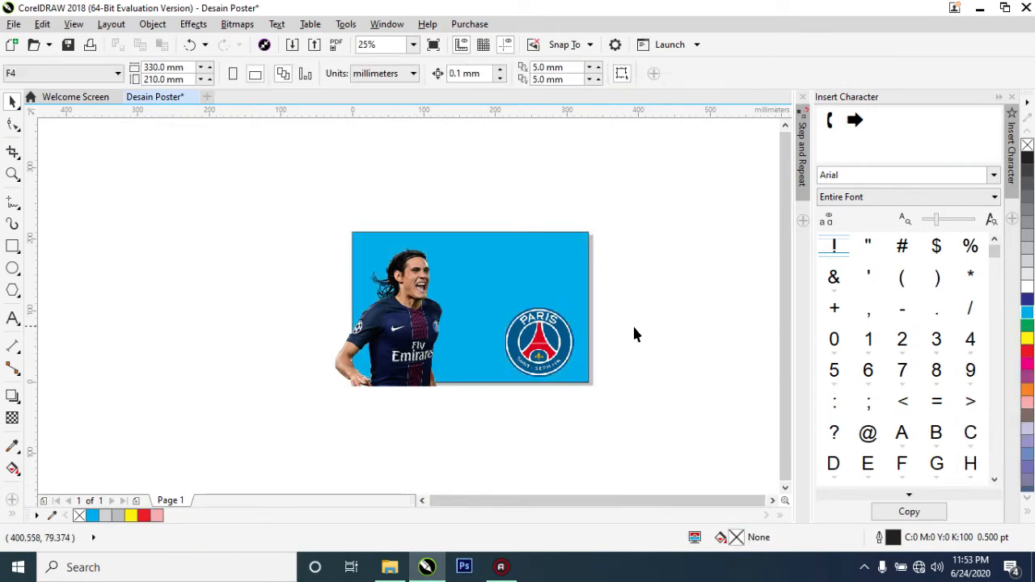
scroll(447, 333, up, 1)
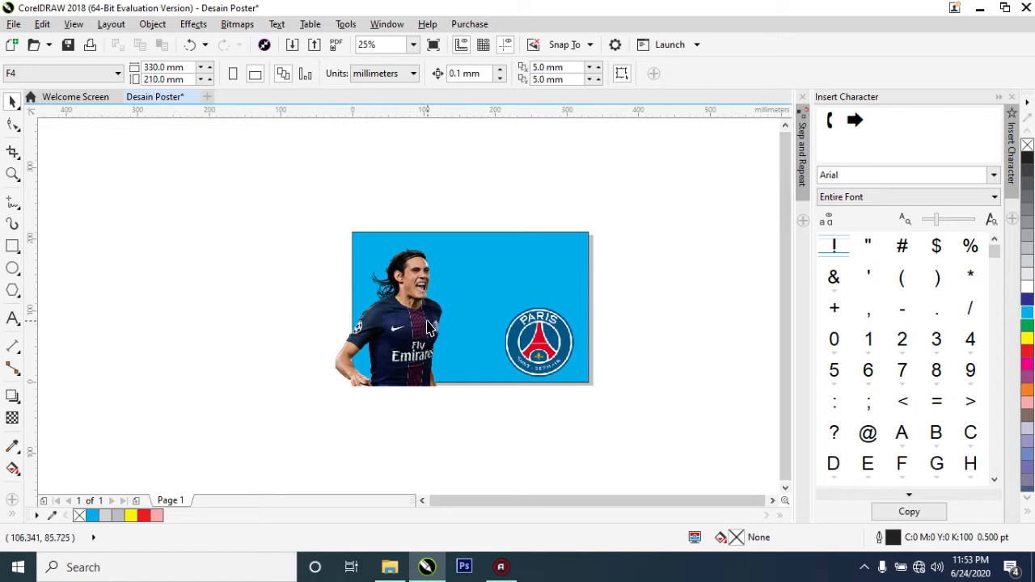
click(429, 327)
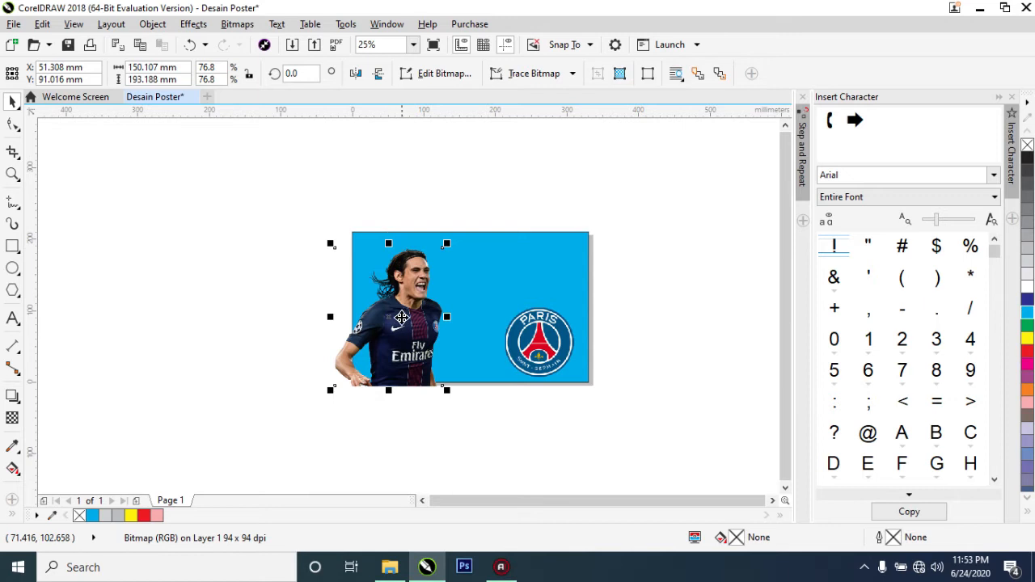
scroll(403, 320, up, 1)
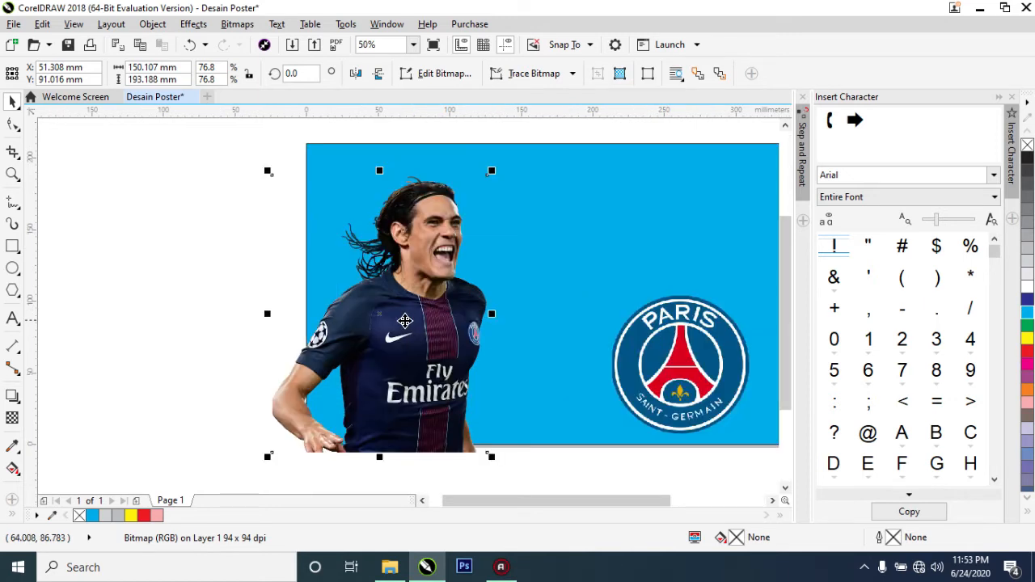
click(555, 173)
click(241, 211)
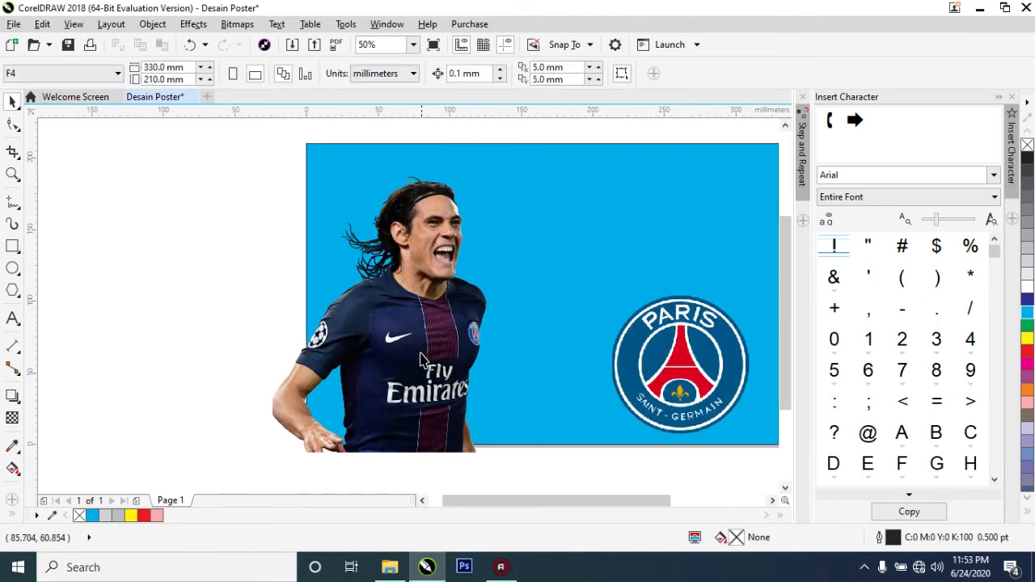
click(419, 360)
click(150, 251)
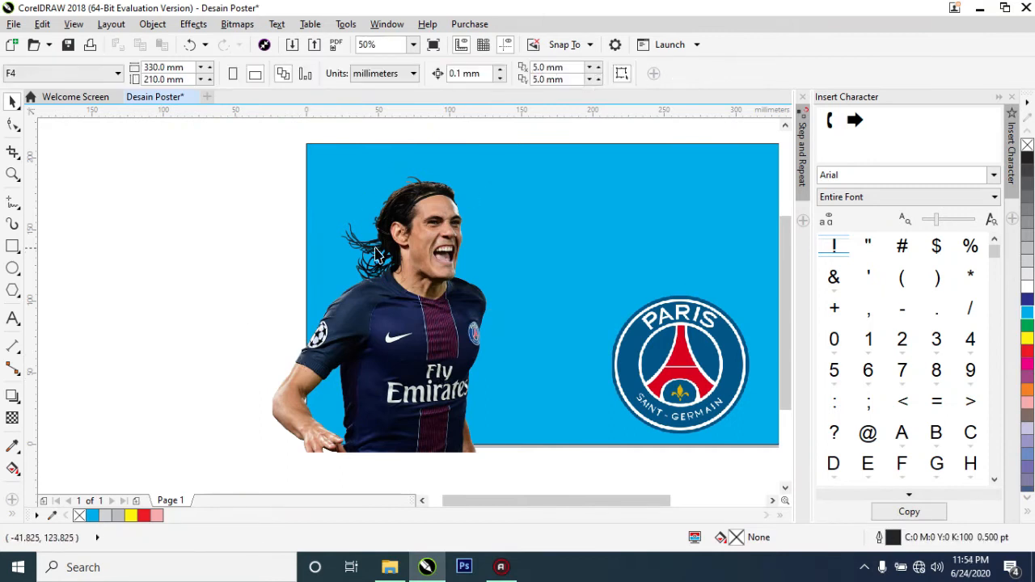
- PowerClip the footballer image inside the cyan background rectangle
click(441, 332)
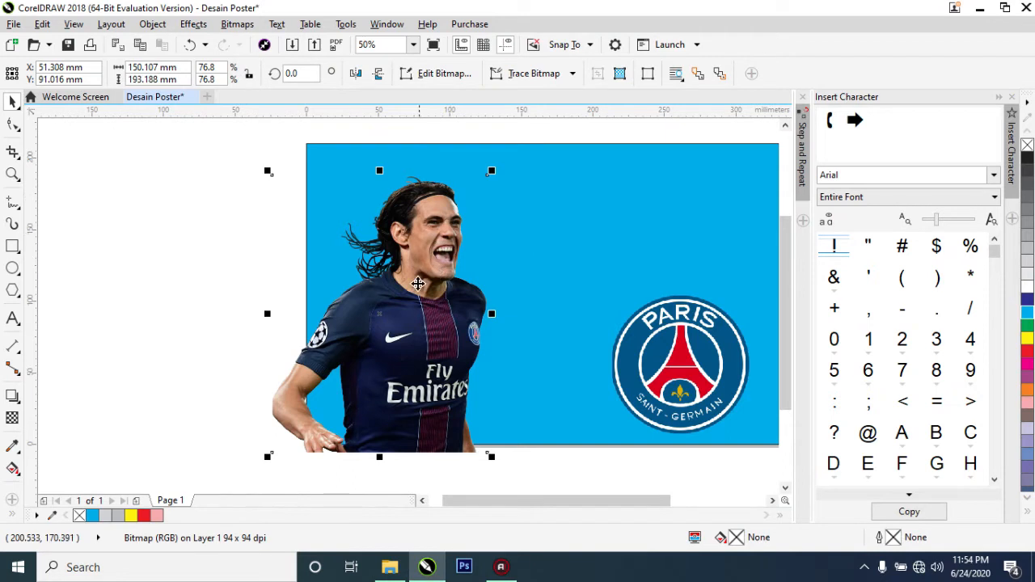
click(412, 318)
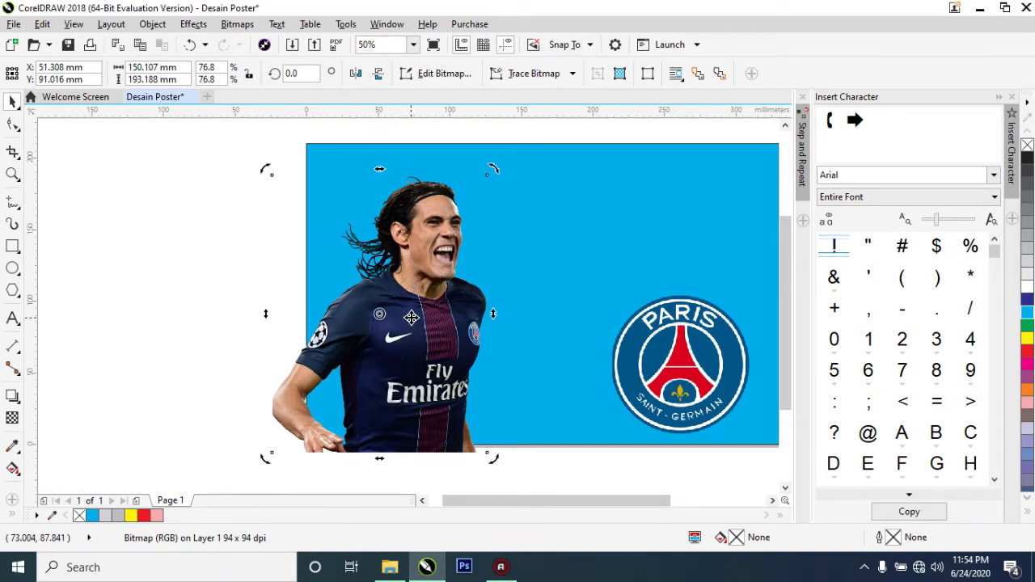
right_click(412, 318)
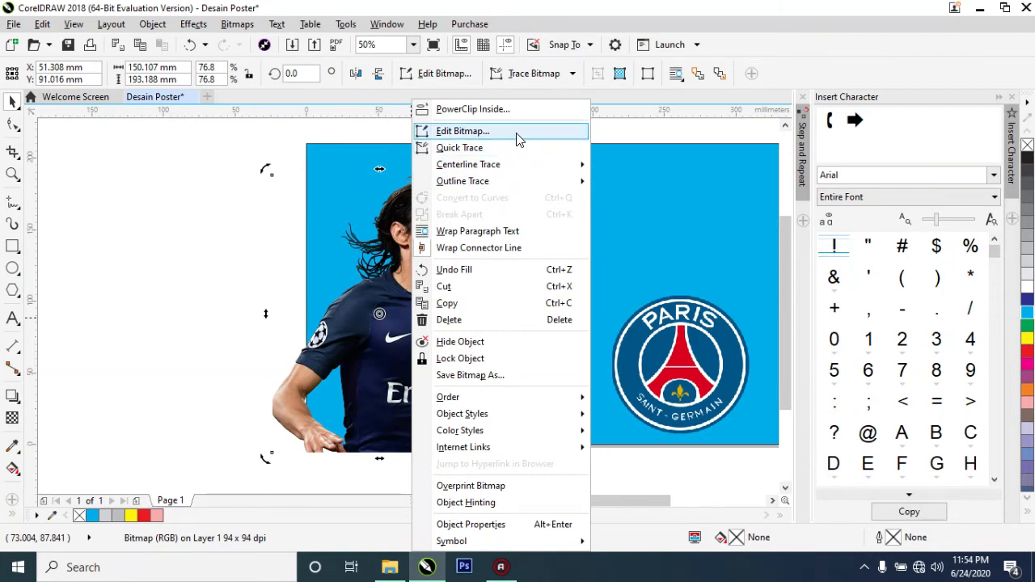
click(440, 109)
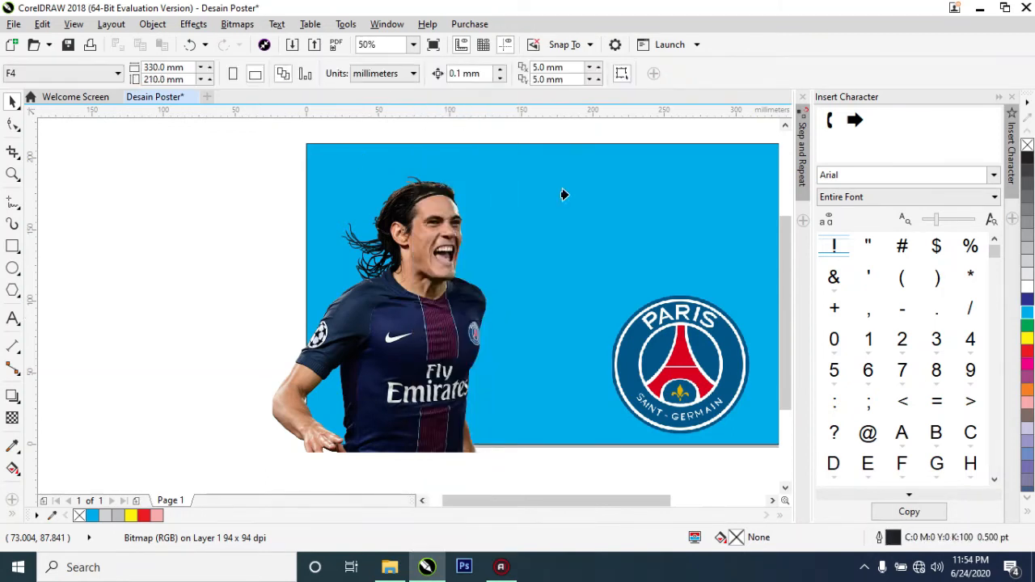
click(503, 182)
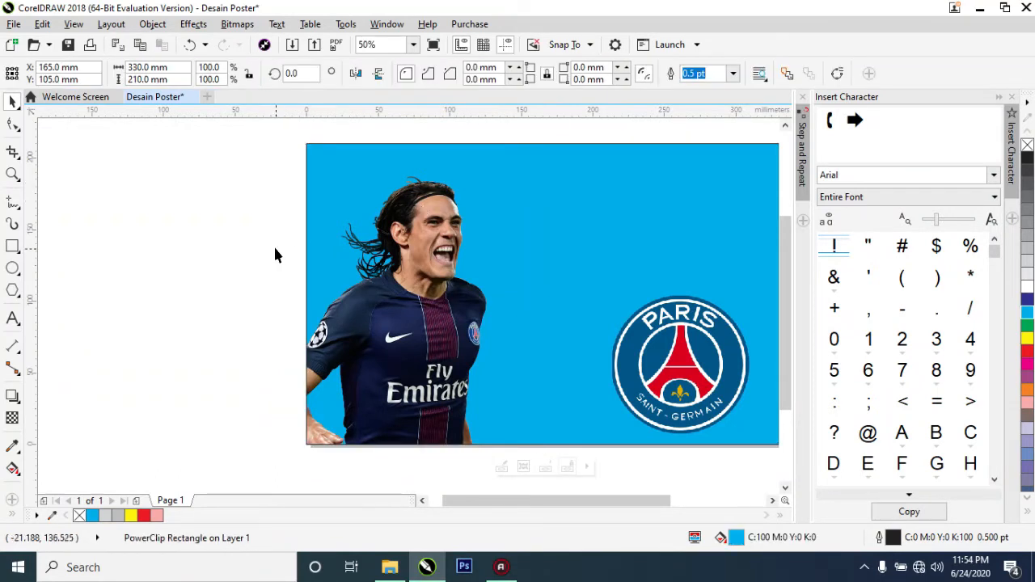
click(418, 294)
click(211, 304)
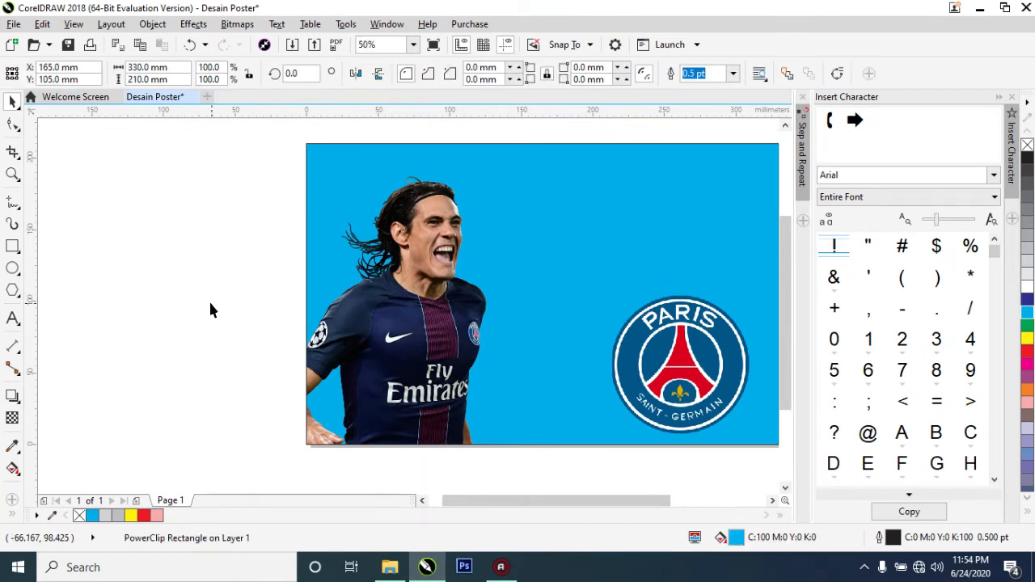
click(416, 301)
click(299, 298)
mouse_move(787, 314)
mouse_down()
mouse_move(786, 333)
mouse_move(786, 296)
mouse_move(790, 325)
mouse_up()
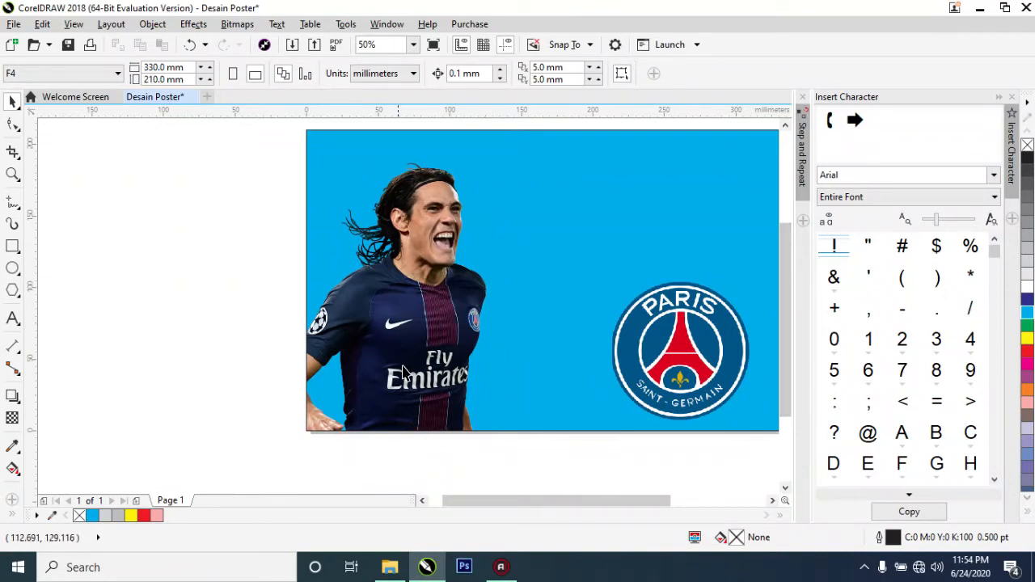
click(404, 322)
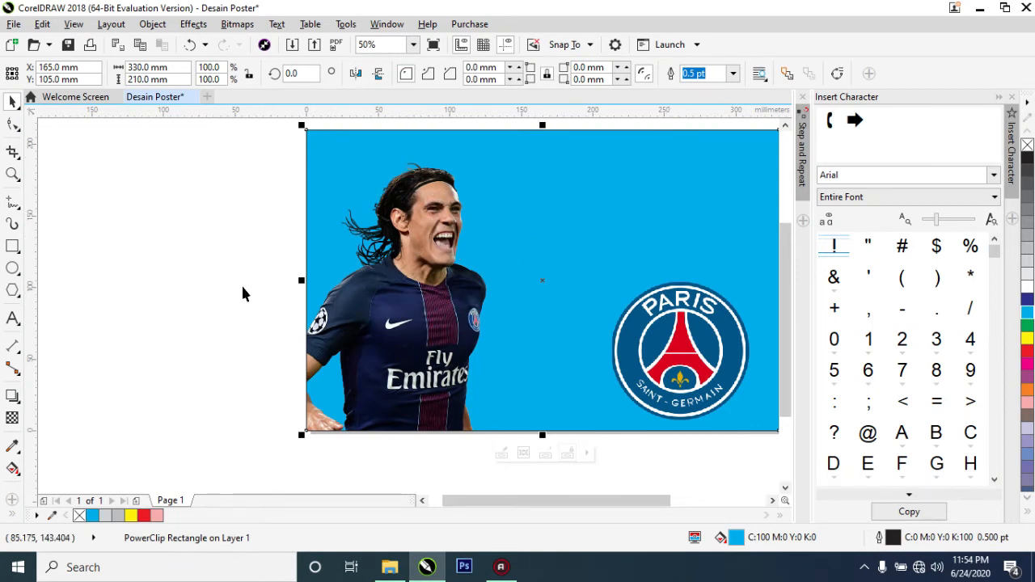
click(226, 223)
- Edit the PowerClip contents, resizing the footballer image to about 150 x 194 mm and fitting the whole figure inside the frame's left part
double_click(457, 287)
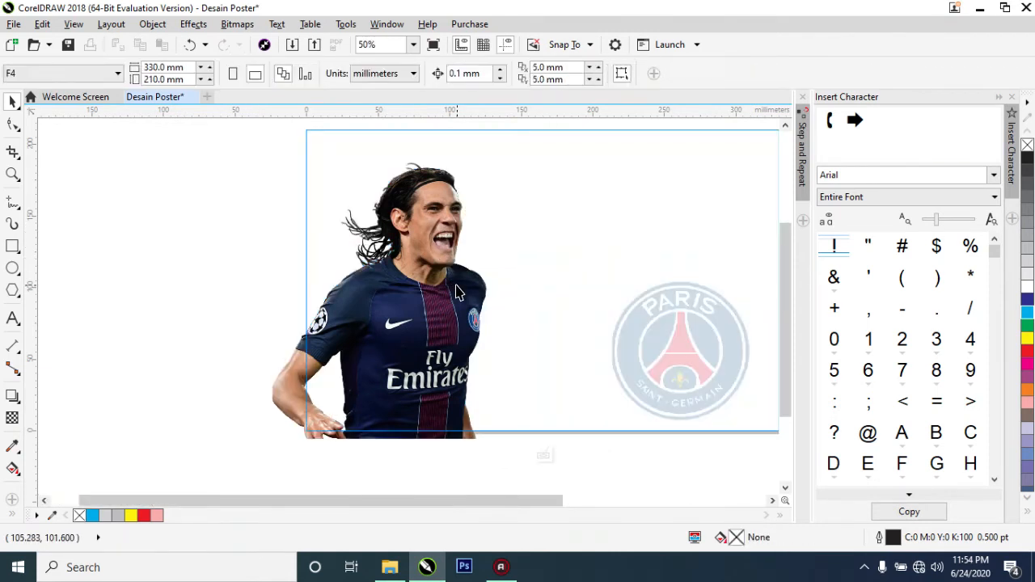
click(441, 346)
mouse_move(441, 347)
mouse_down()
mouse_move(468, 332)
mouse_move(570, 326)
mouse_move(425, 340)
mouse_up()
drag(519, 152, 471, 240)
drag(387, 333, 414, 303)
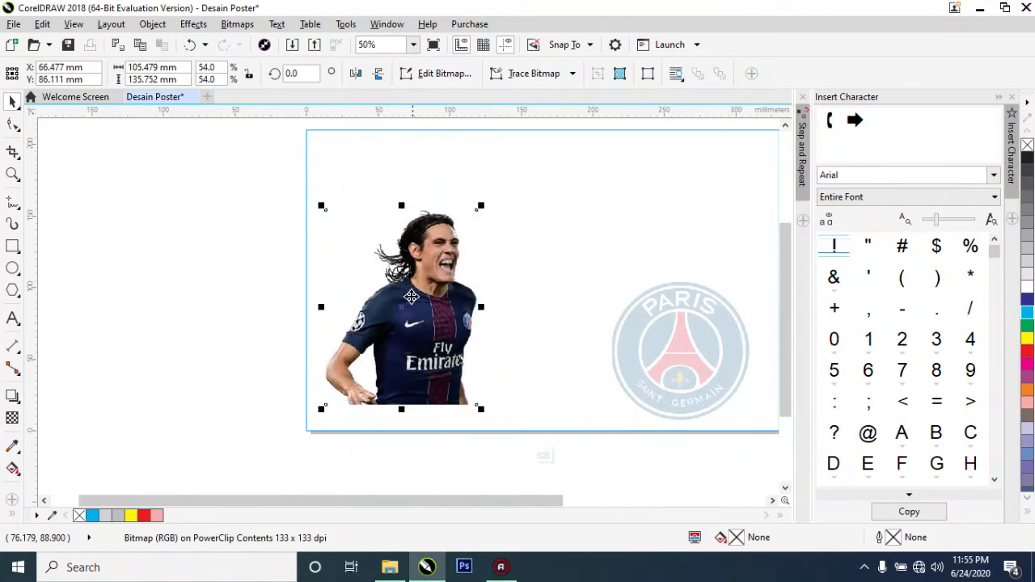
drag(484, 412, 550, 481)
drag(443, 409, 432, 361)
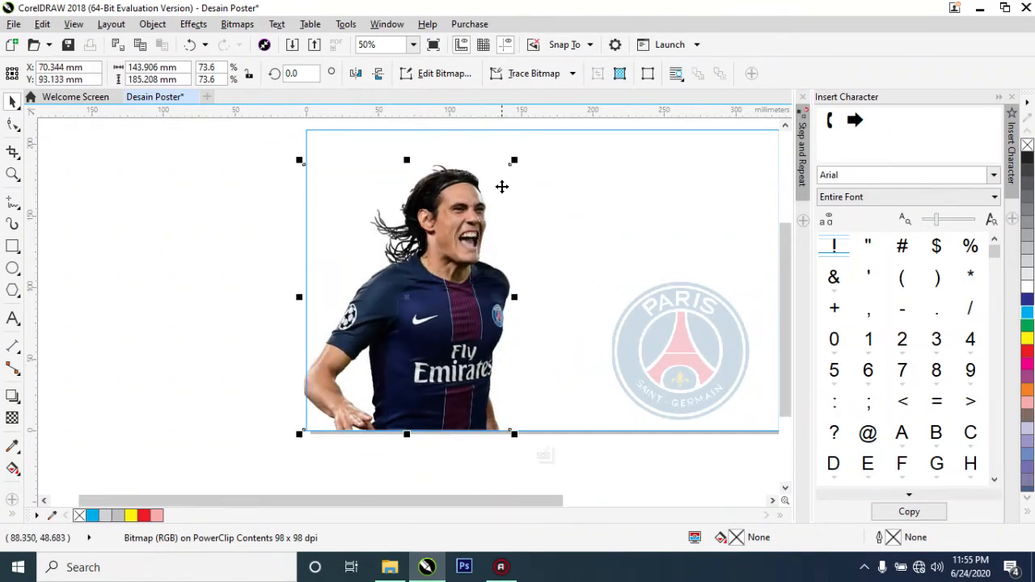
drag(511, 163, 522, 160)
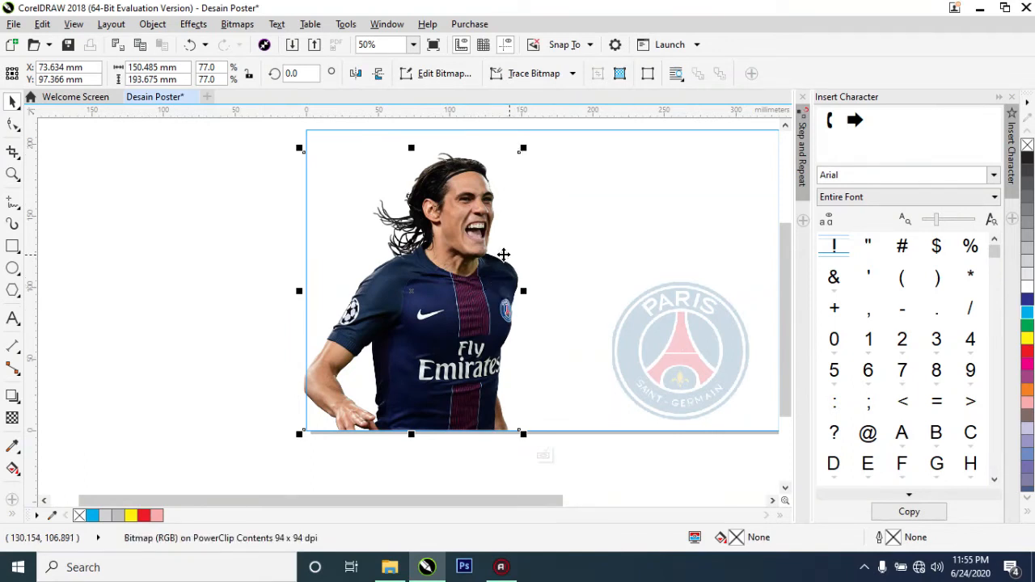
- Finish editing the footballer's PowerClip and deselect the rectangle
right_click(452, 293)
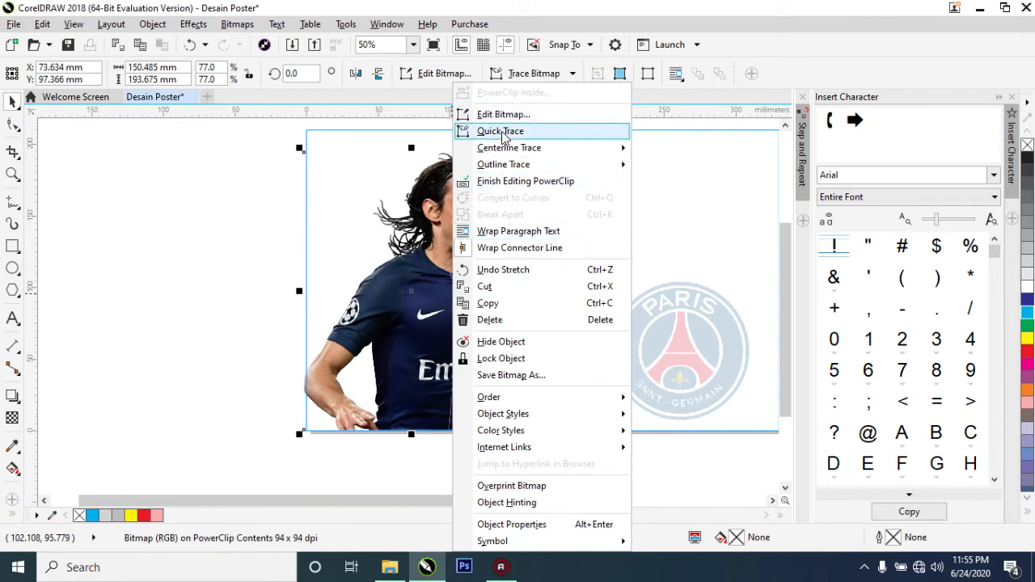
click(507, 183)
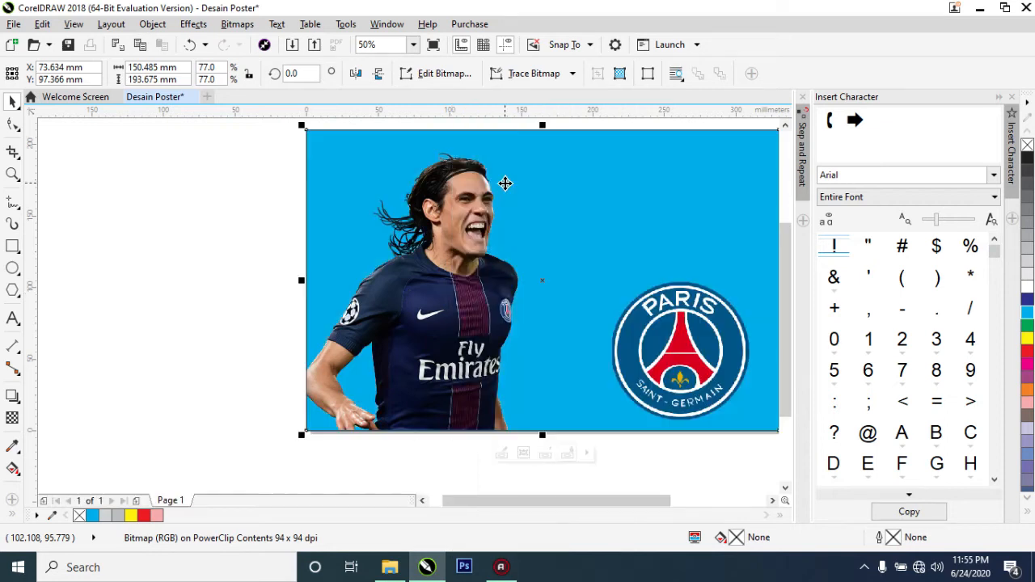
click(243, 263)
- Move the Paris Saint-Germain logo to the upper-right area of the cyan rectangle
scroll(605, 357, down, 1)
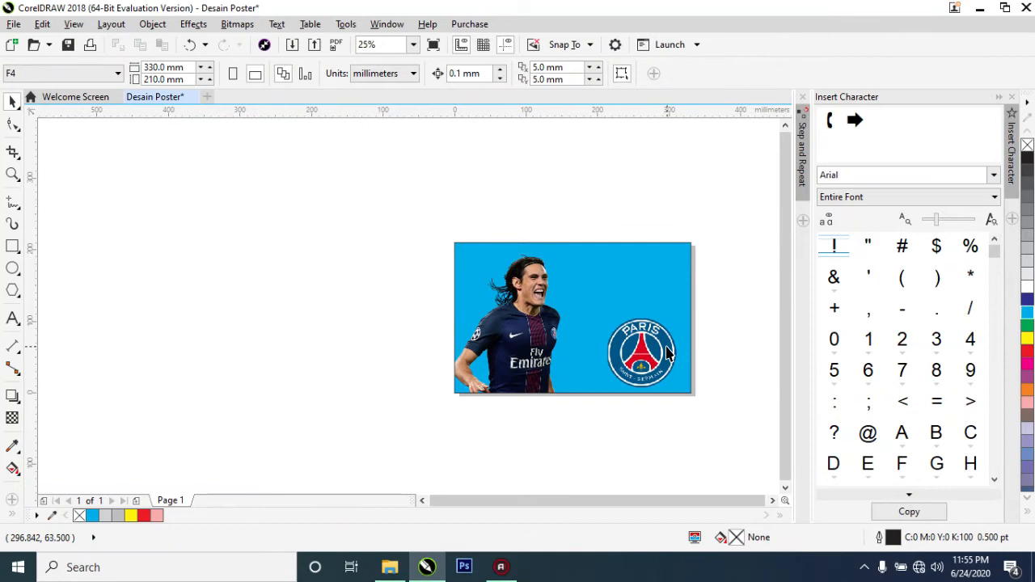
scroll(656, 377, up, 1)
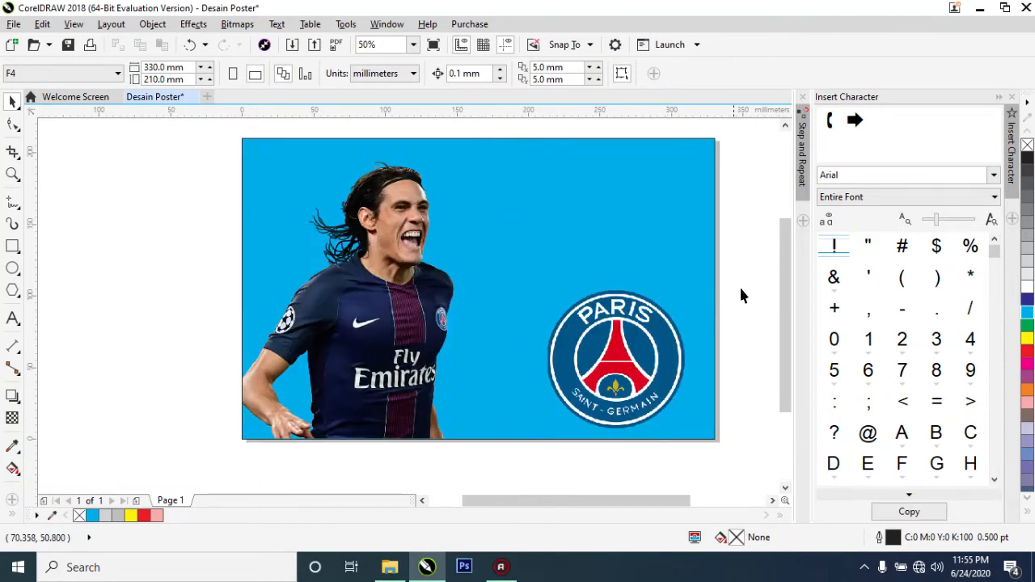
drag(635, 380, 663, 244)
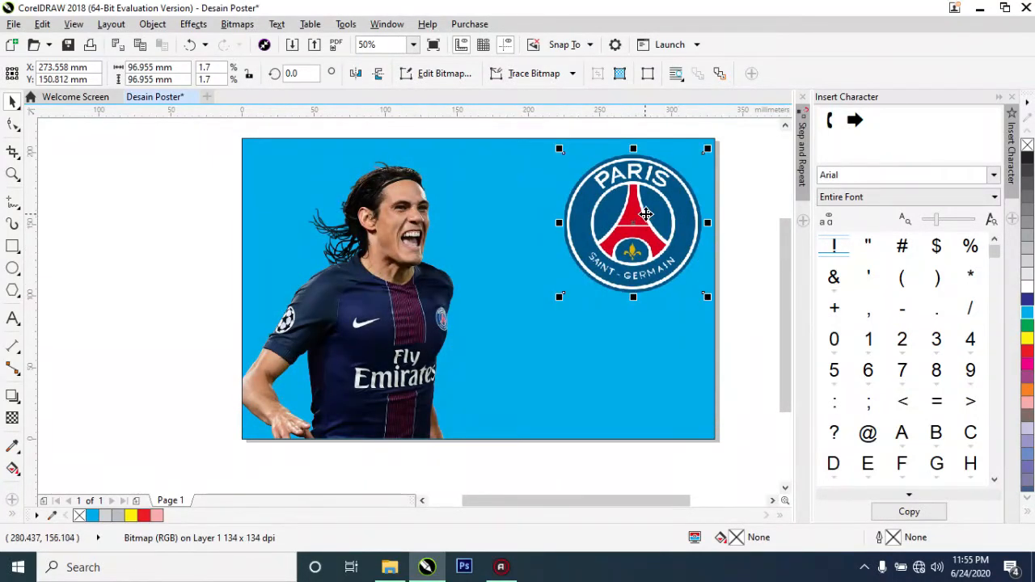
- PowerClip the Paris Saint-Germain logo inside the cyan rectangle along with the footballer image
right_click(644, 214)
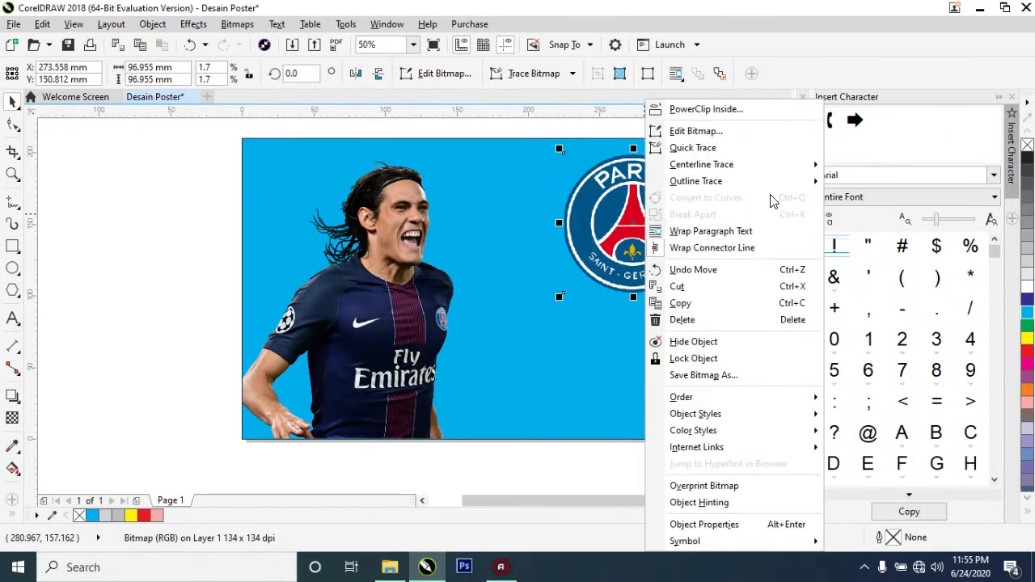
click(620, 212)
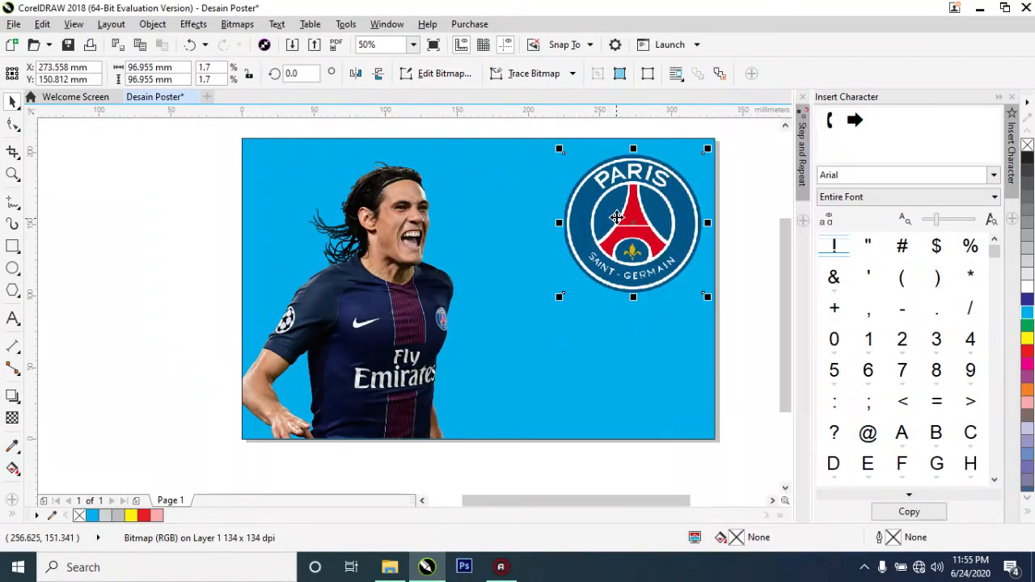
right_click(622, 216)
click(621, 216)
right_click(610, 218)
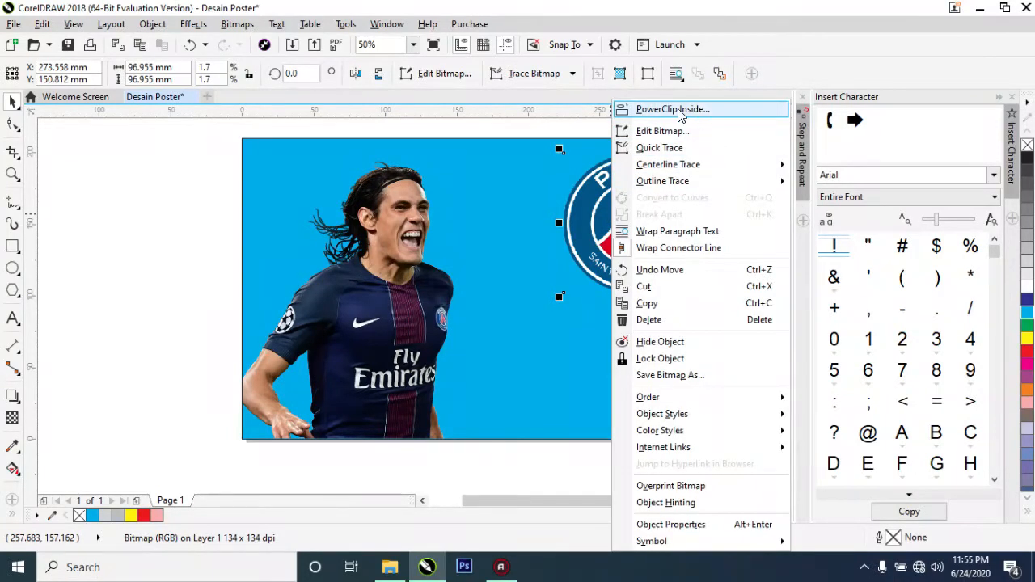
click(678, 112)
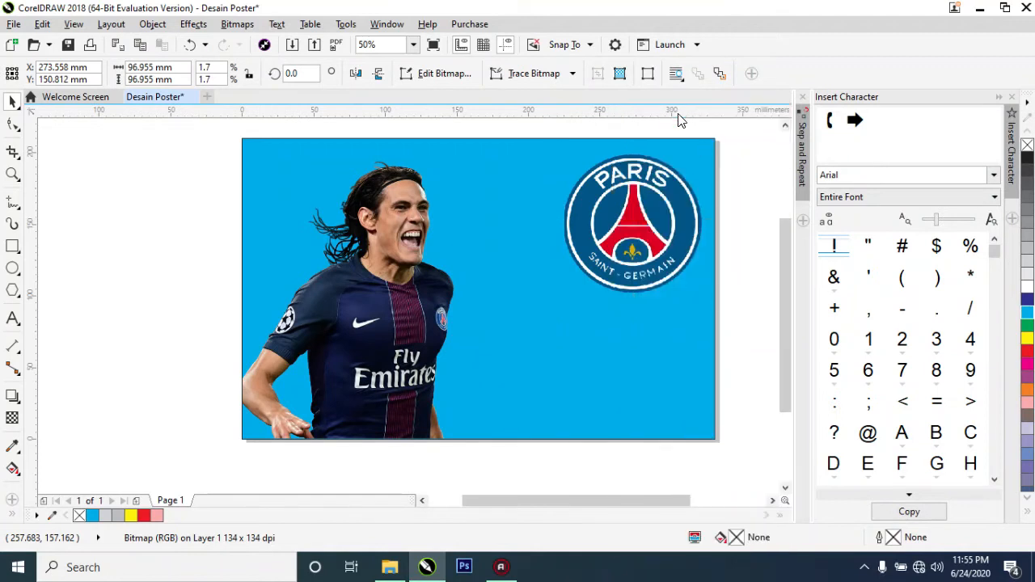
click(515, 164)
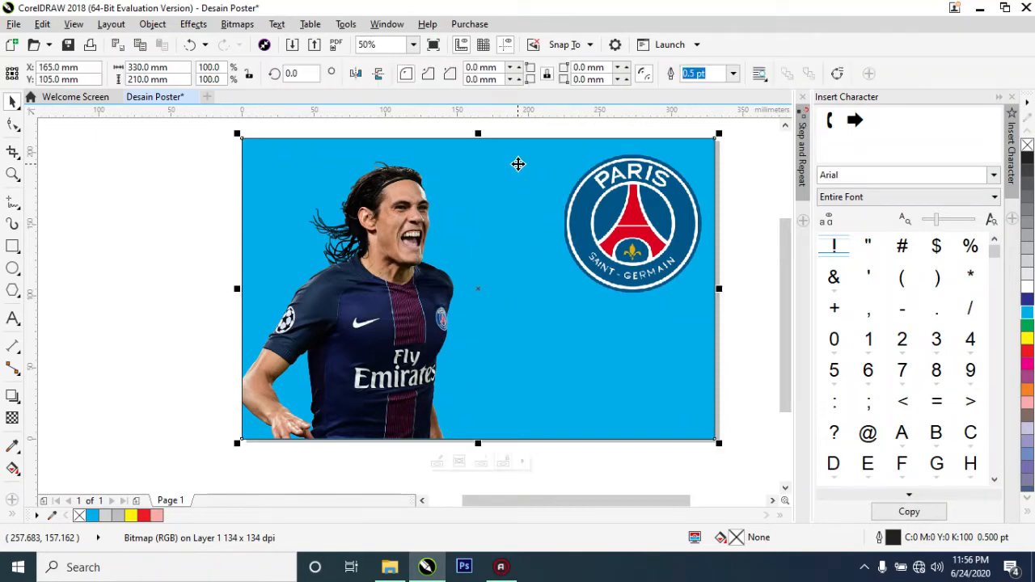
click(463, 127)
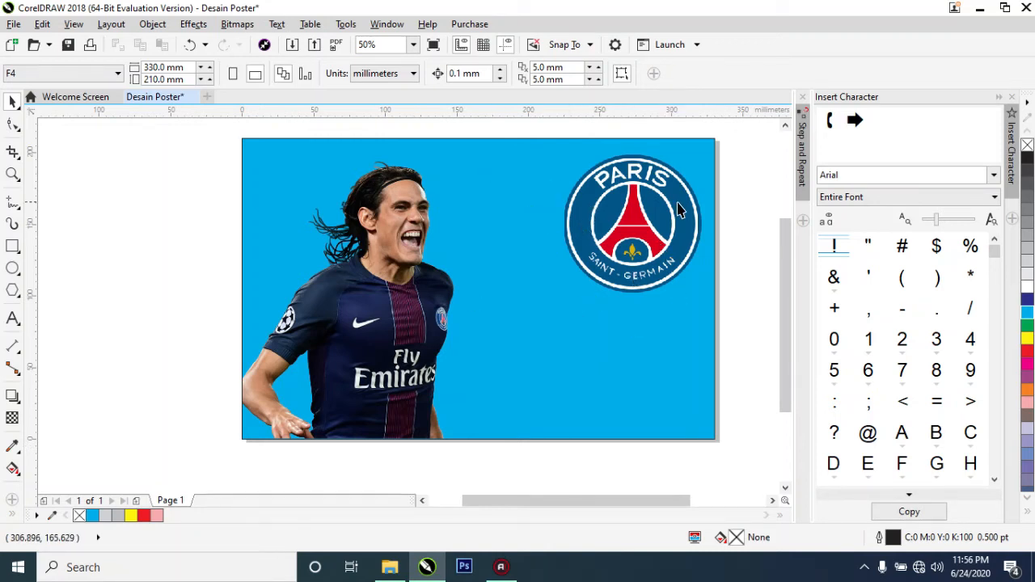
- Open the rectangle's PowerClip contents for editing, then shrink the logo and place it closer to the frame's upper-right corner
click(622, 232)
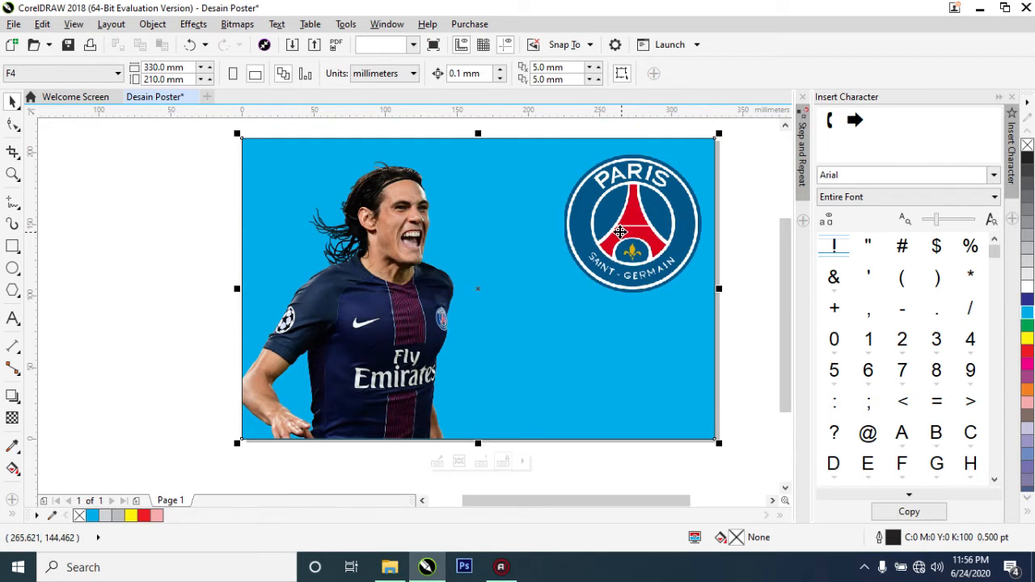
right_click(611, 227)
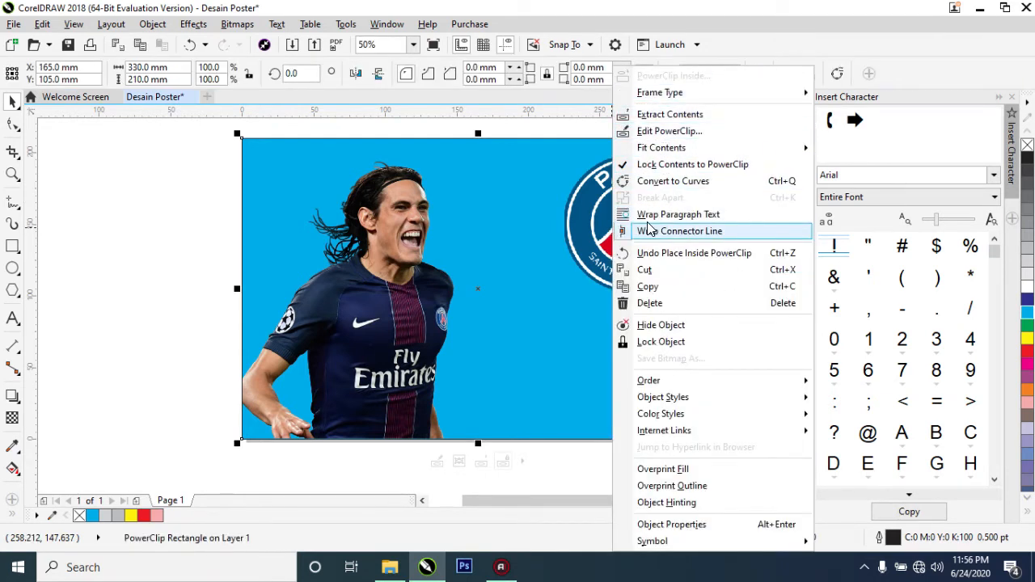
click(688, 134)
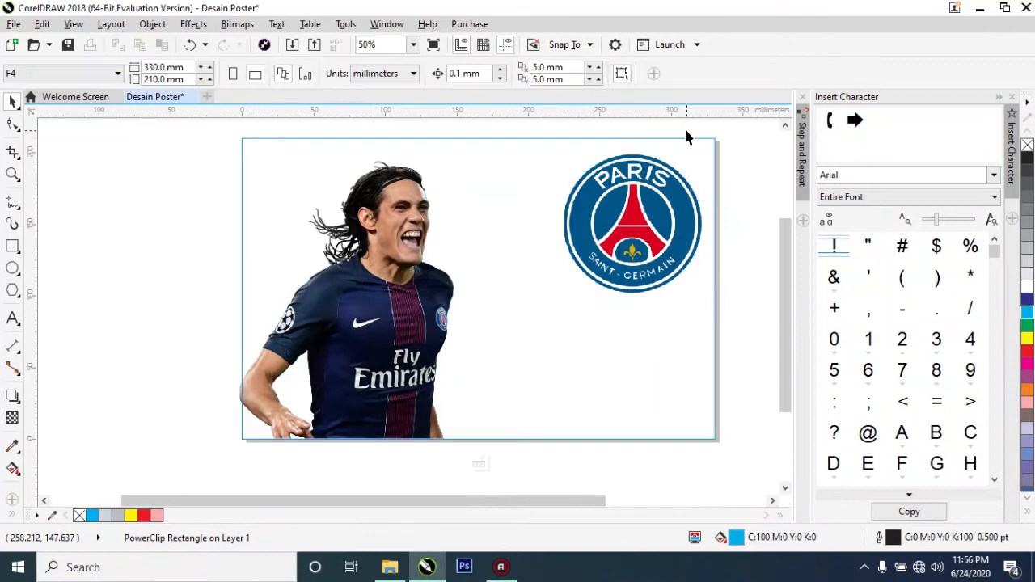
click(650, 216)
drag(570, 144, 595, 164)
drag(643, 199, 640, 177)
- Shift the footballer image left so the arm slightly overlaps the frame's left edge, then finish editing the PowerClip
click(407, 309)
mouse_move(406, 309)
mouse_down()
mouse_move(400, 302)
mouse_move(393, 315)
mouse_up()
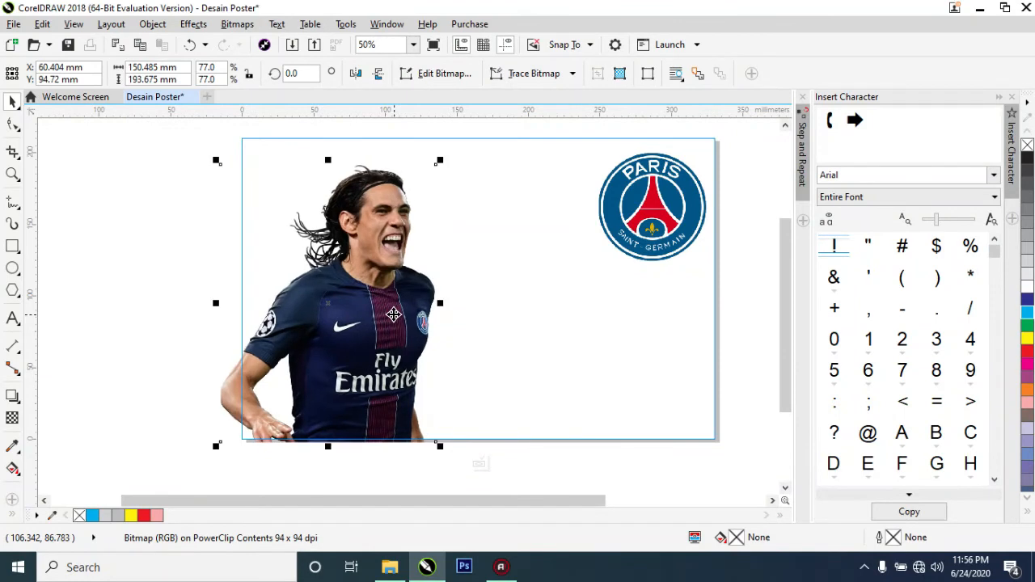
right_click(394, 316)
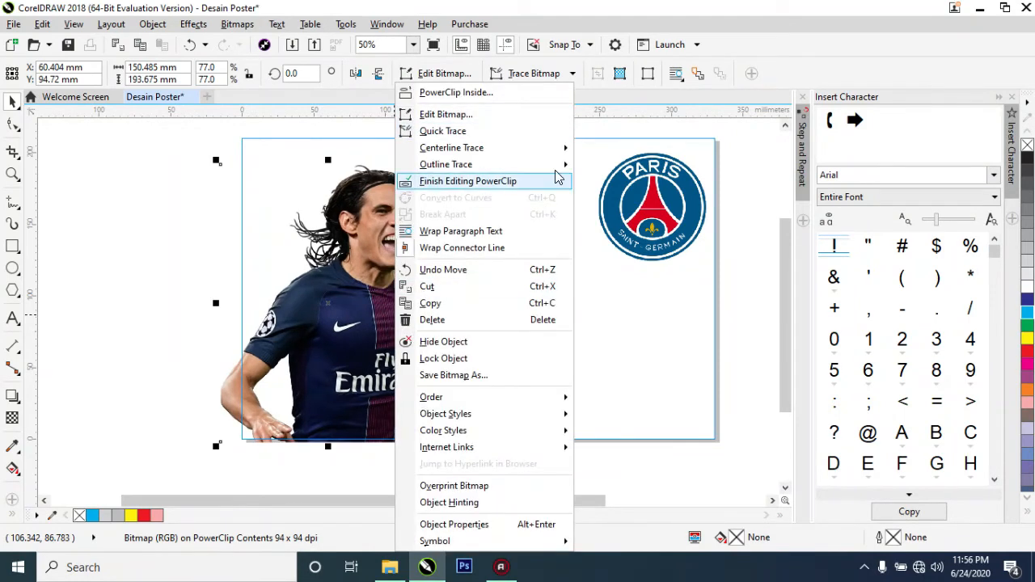
click(476, 183)
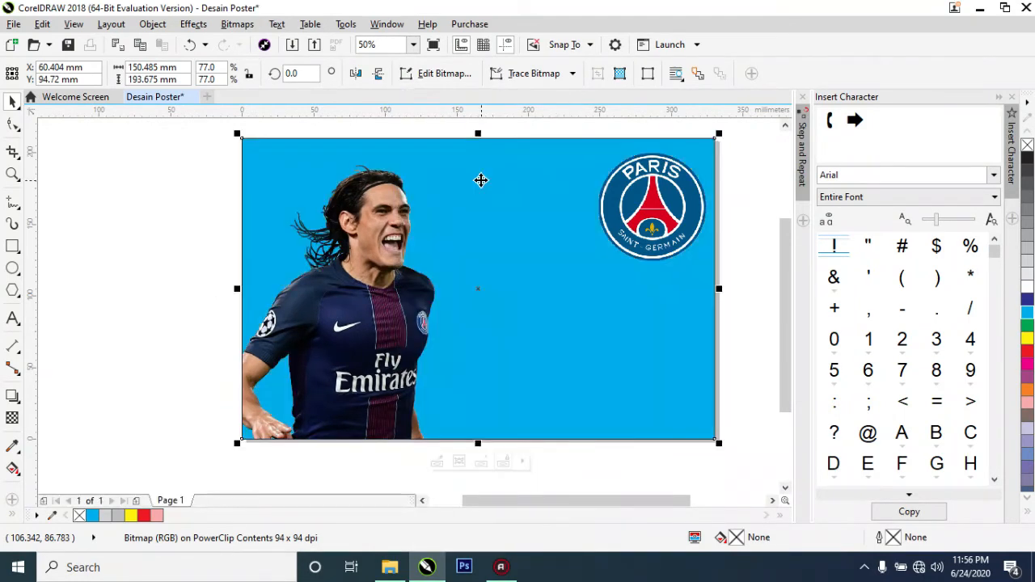
click(747, 291)
scroll(748, 293, down, 4)
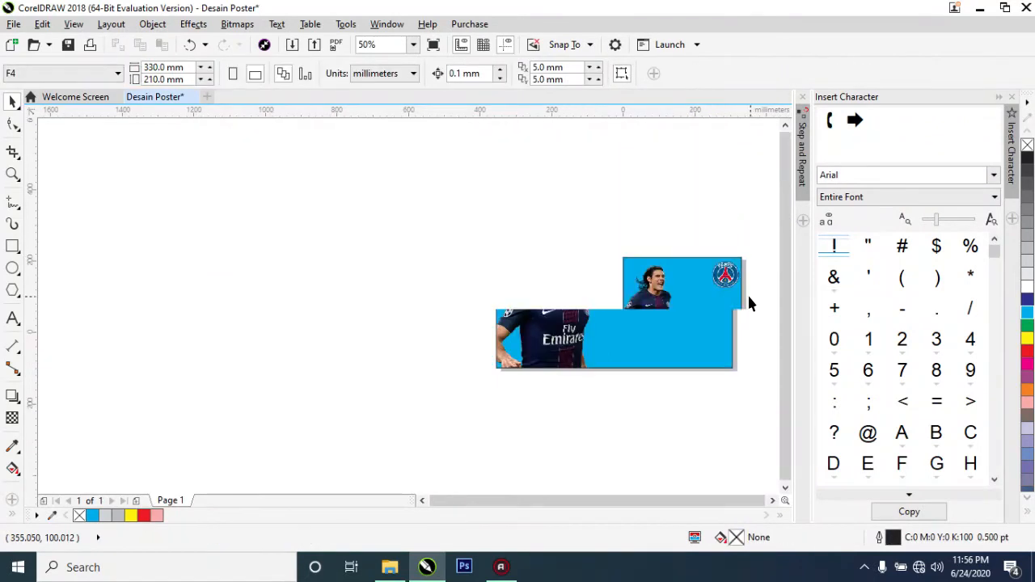
- Add the artistic text "Edinson Cavani" on the cyan background, between the footballer's chest and the area below the logo
scroll(749, 298, up, 2)
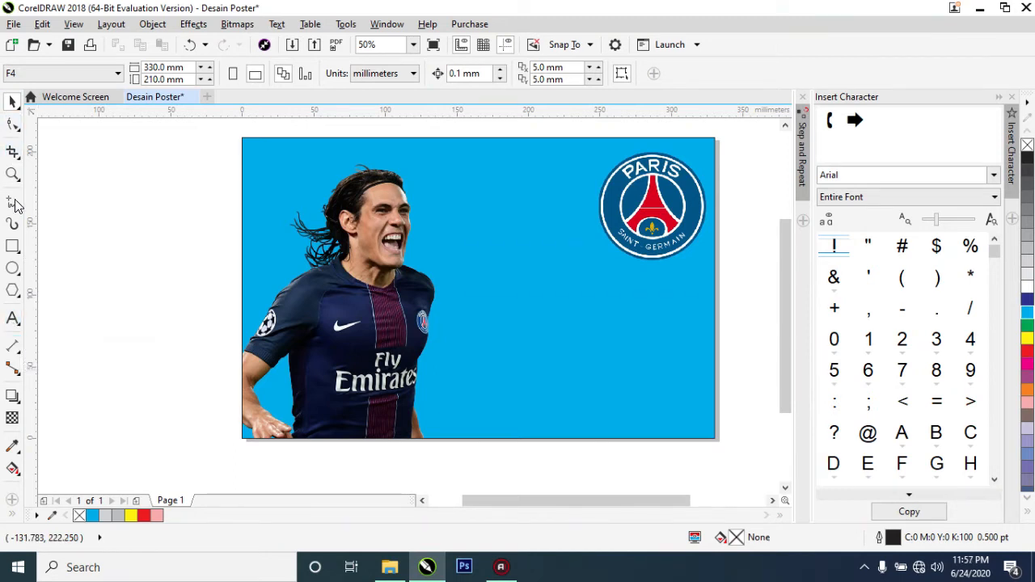
click(20, 324)
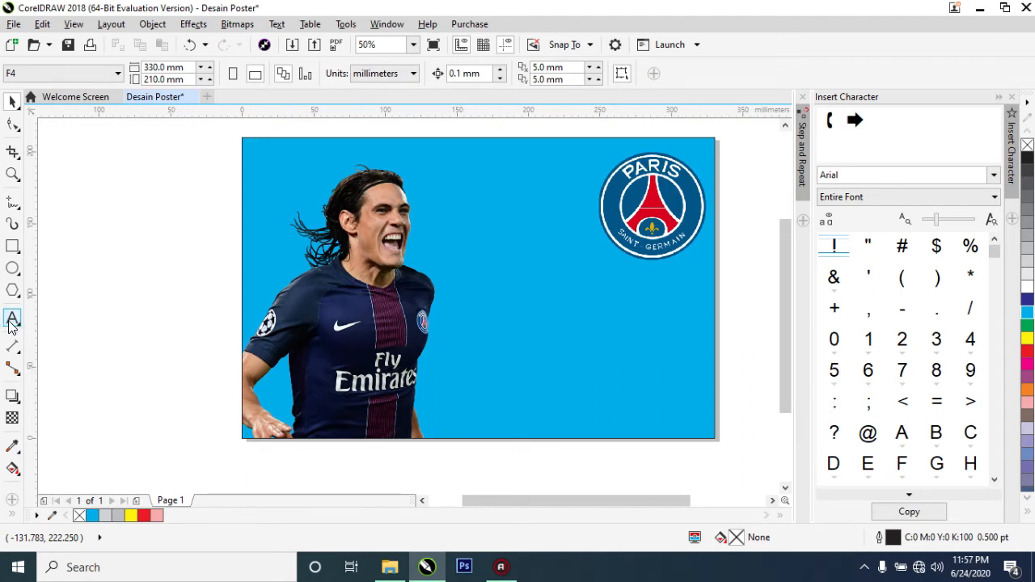
click(474, 312)
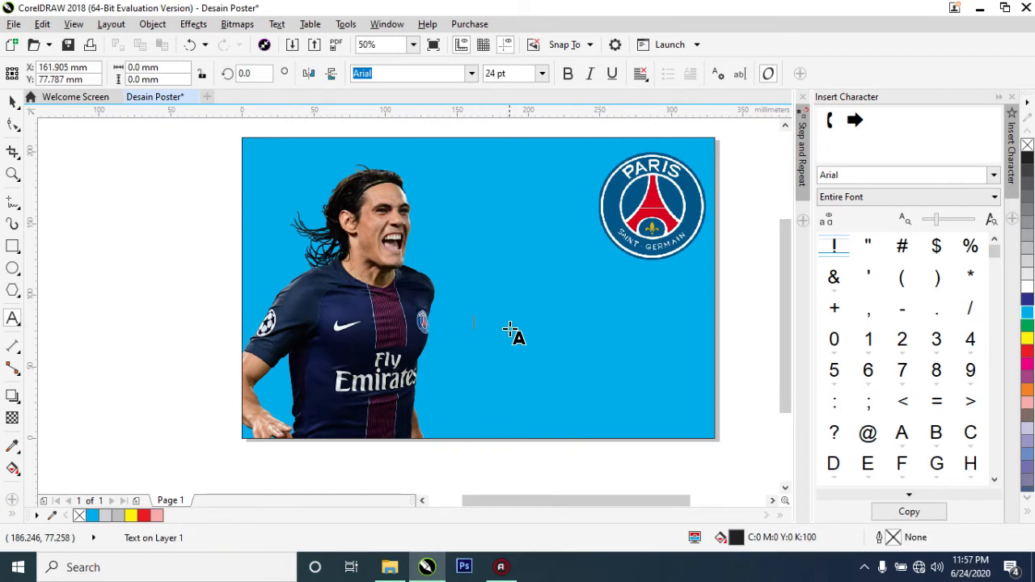
text(Ed)
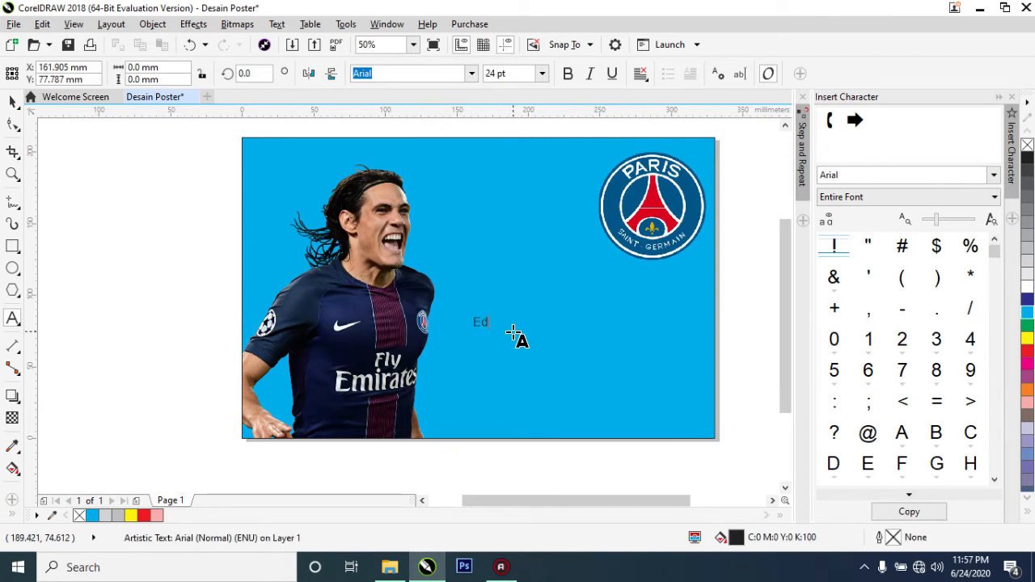
text(inson Cavani)
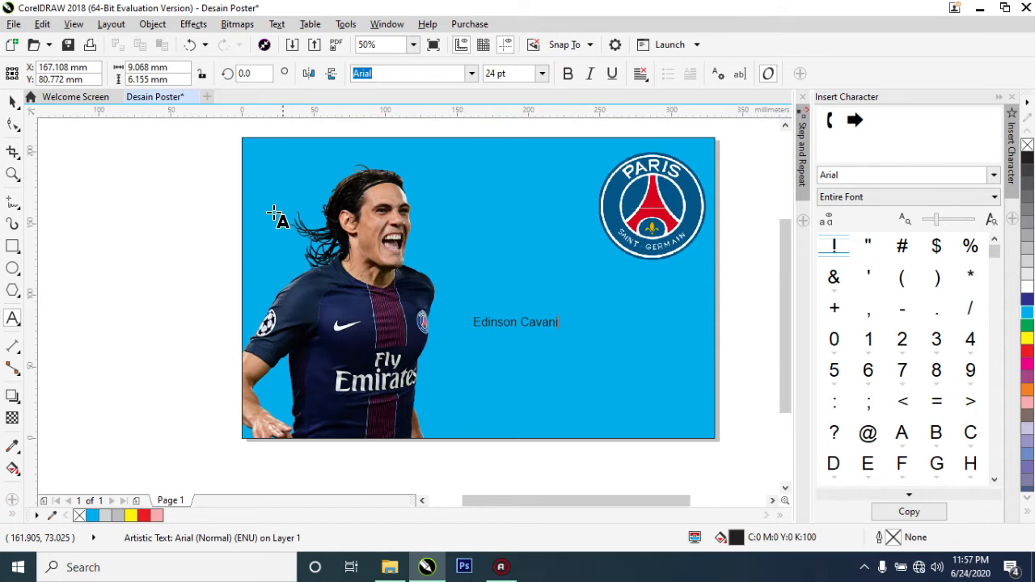
key(ctrl+space)
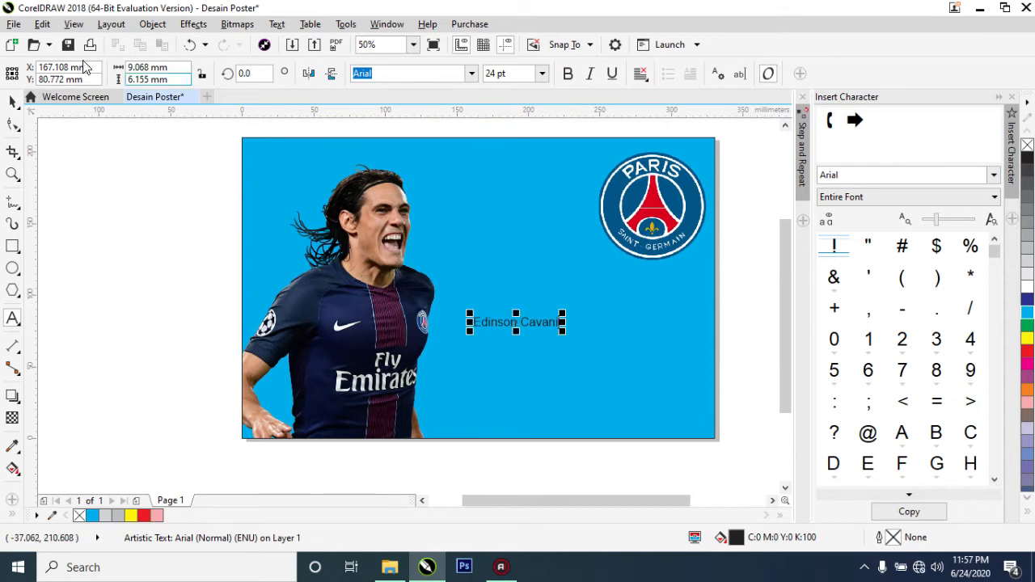
- Enlarge the Edinson Cavani text to about 168 mm wide and place it below the logo, beside the footballer's shoulder
click(12, 104)
drag(463, 311, 317, 297)
drag(475, 336, 595, 305)
drag(439, 308, 435, 311)
drag(538, 298, 546, 302)
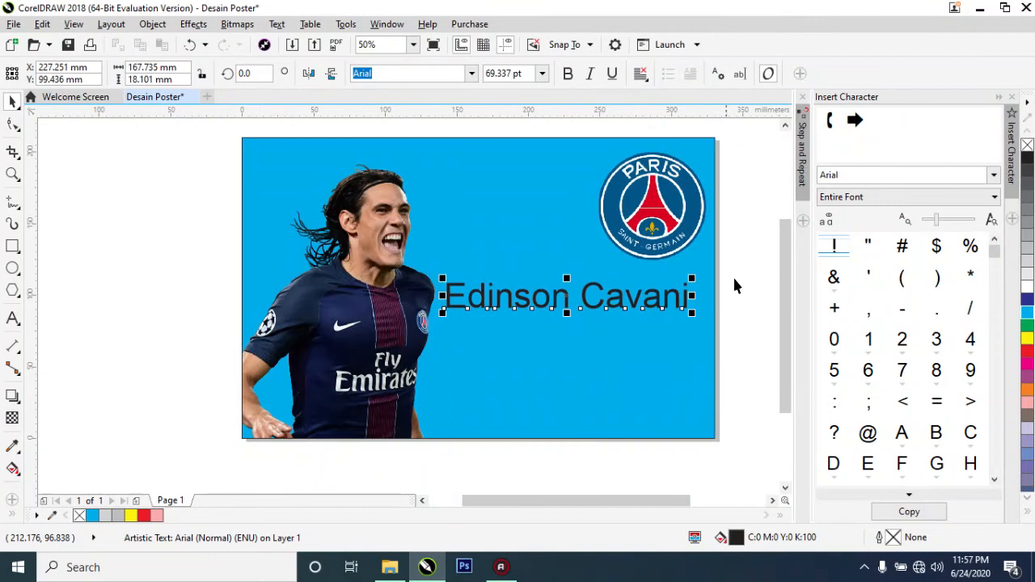
click(764, 274)
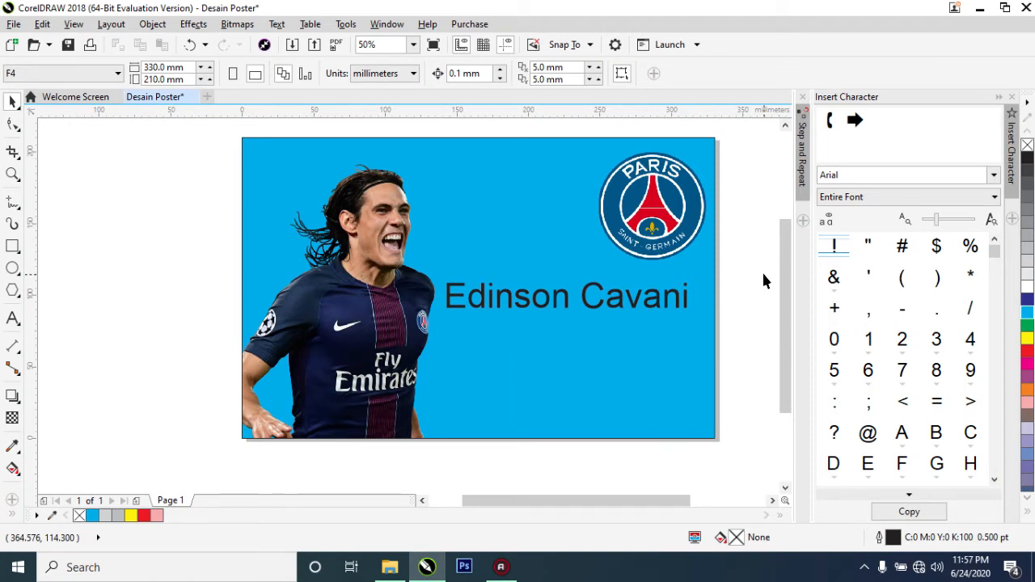
- Set the Edinson Cavani text in the Federo font and enlarge it to about 180 mm wide
click(629, 304)
click(623, 301)
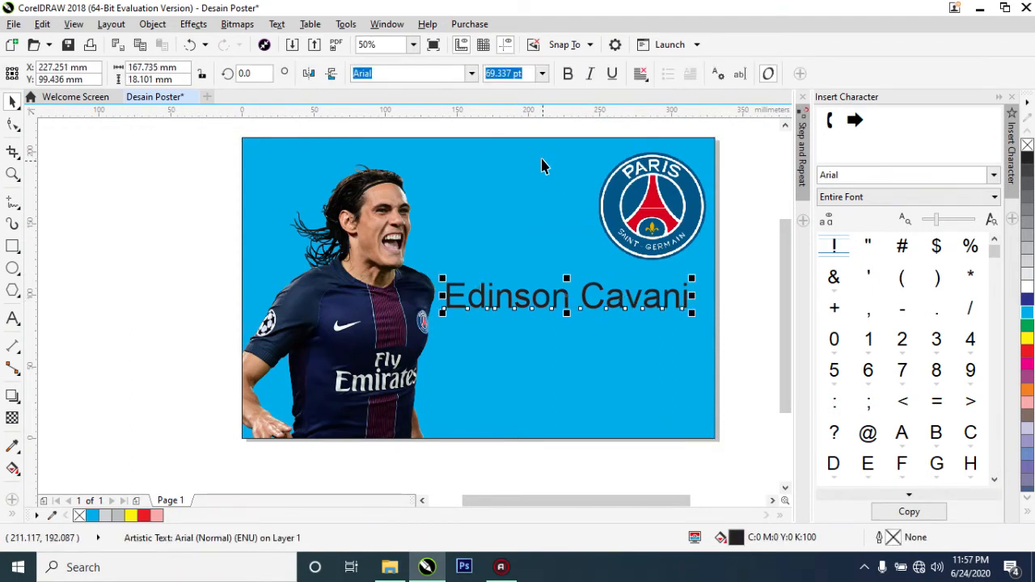
click(471, 75)
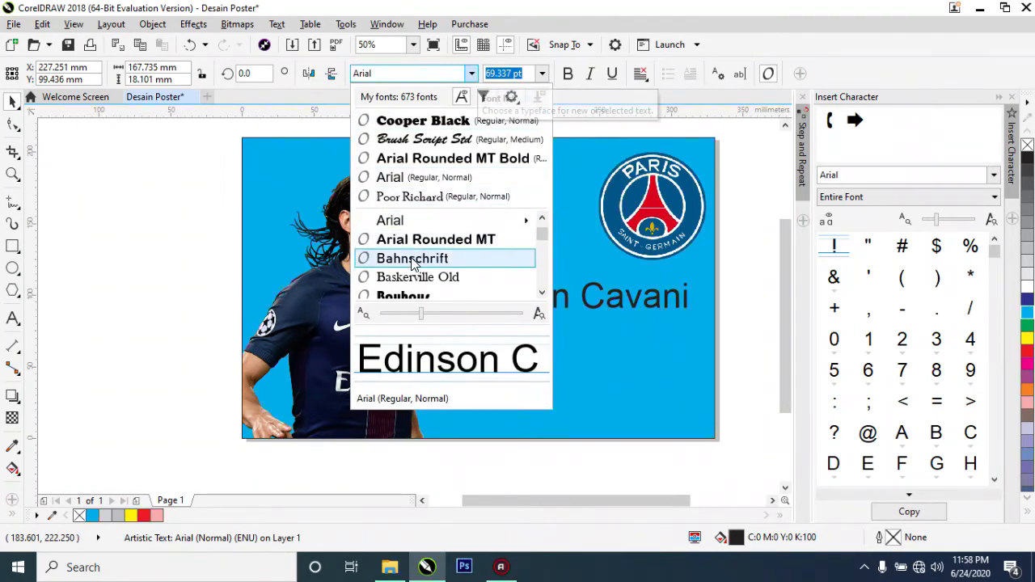
scroll(412, 265, down, 3)
scroll(412, 263, down, 4)
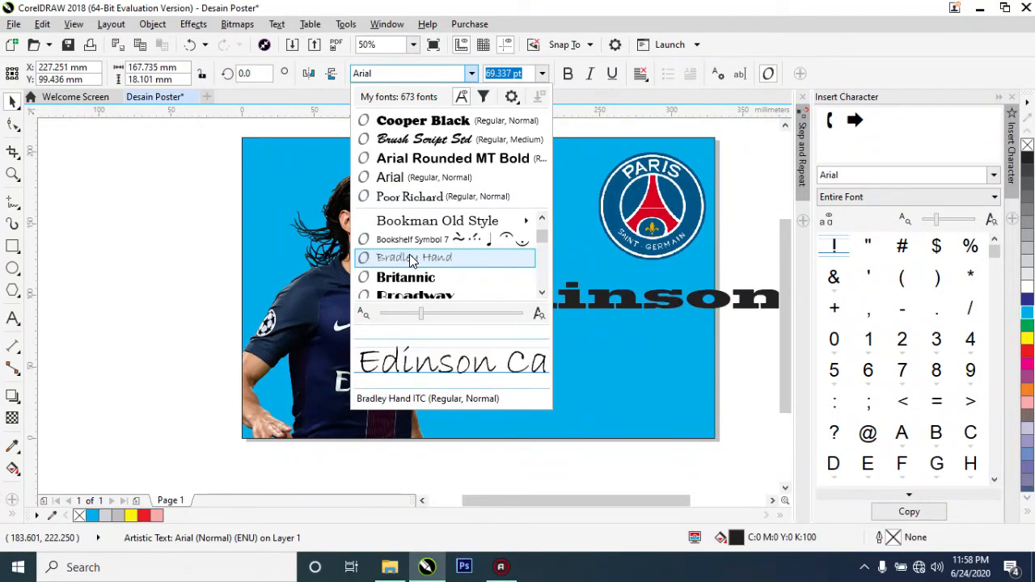
scroll(410, 279, down, 6)
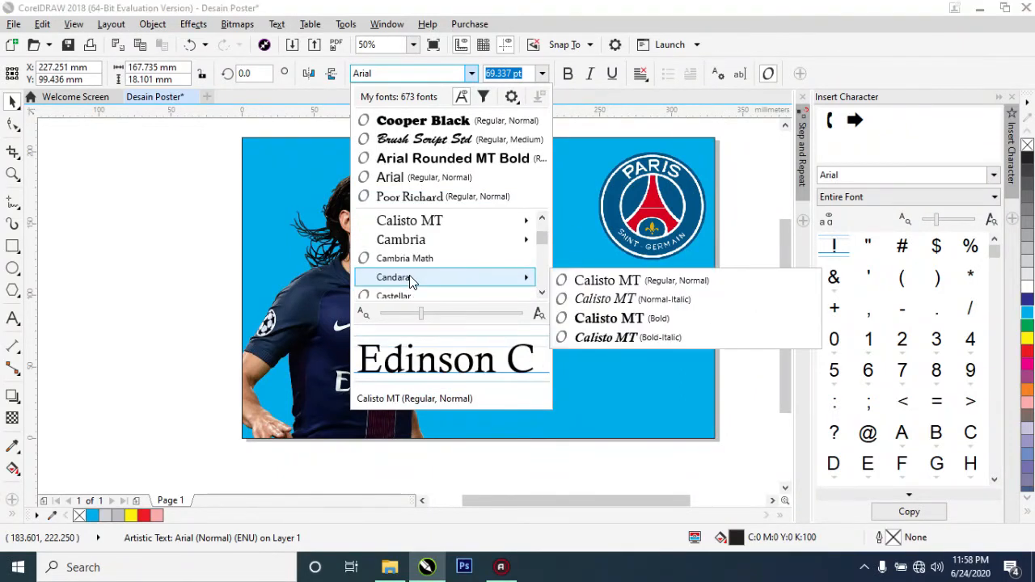
scroll(409, 280, down, 8)
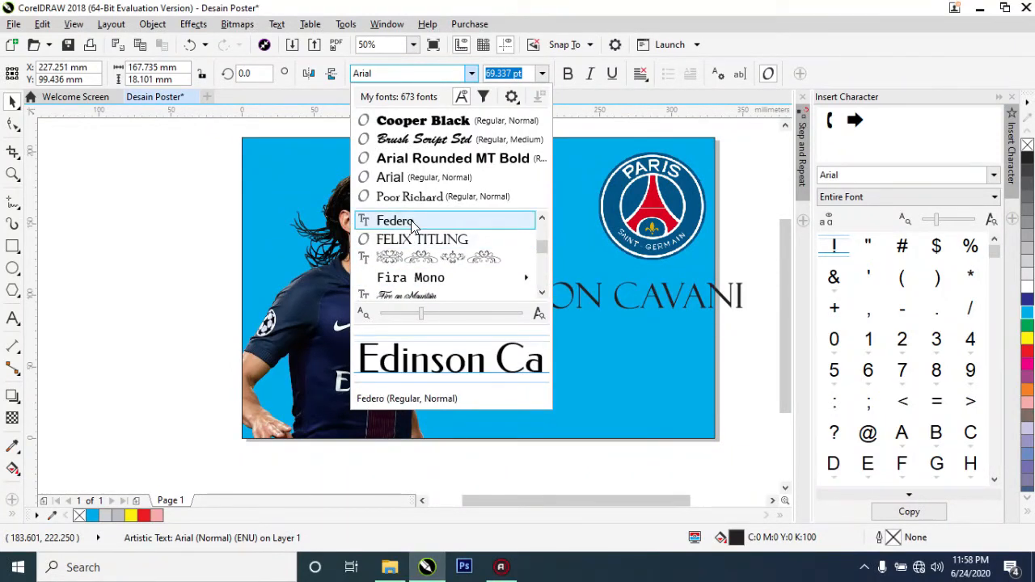
click(411, 224)
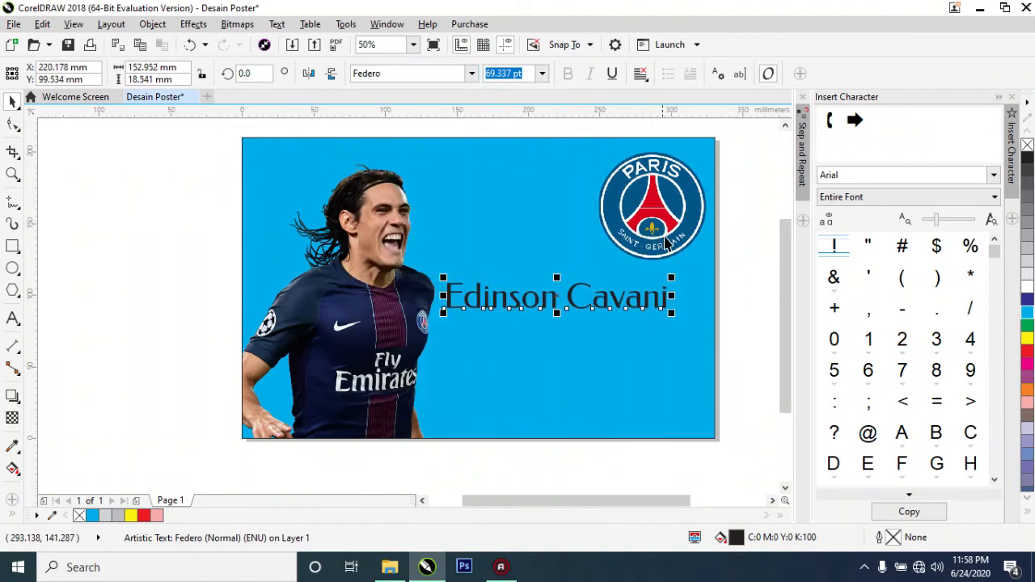
mouse_move(672, 313)
mouse_down()
mouse_move(709, 329)
mouse_move(664, 303)
mouse_up()
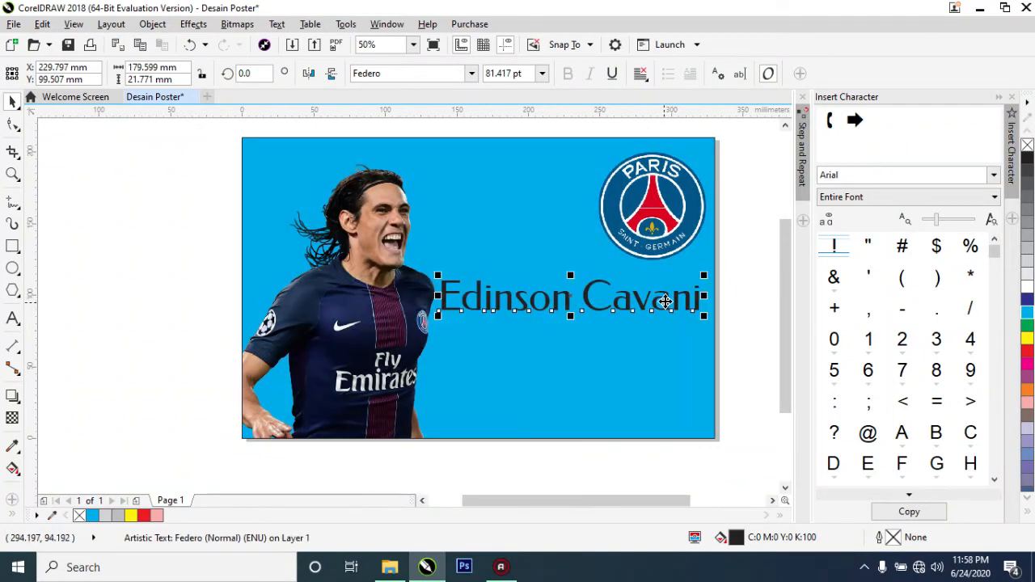
click(755, 240)
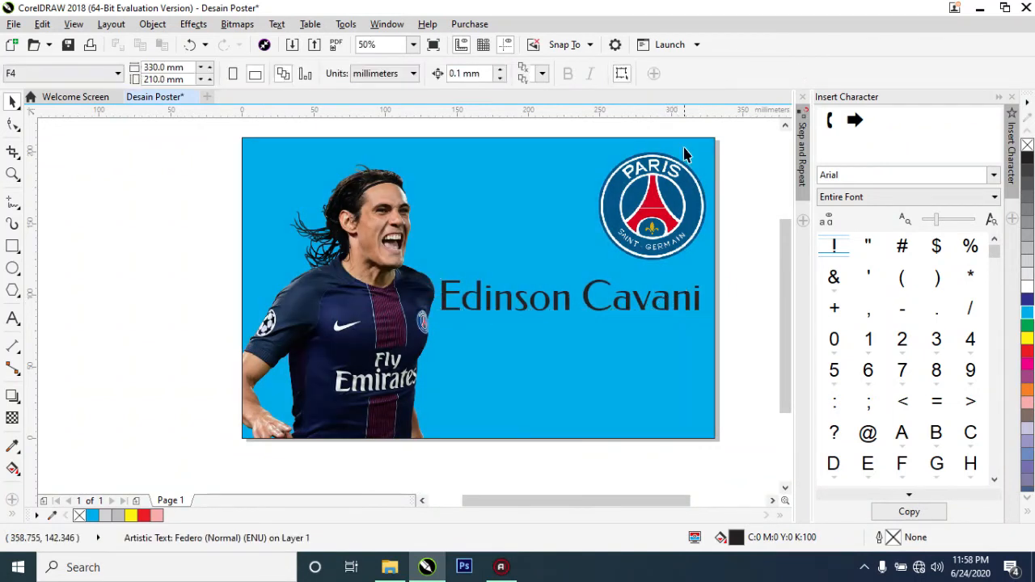
- Color both the fill and the outline of the Edinson Cavani text red
click(523, 301)
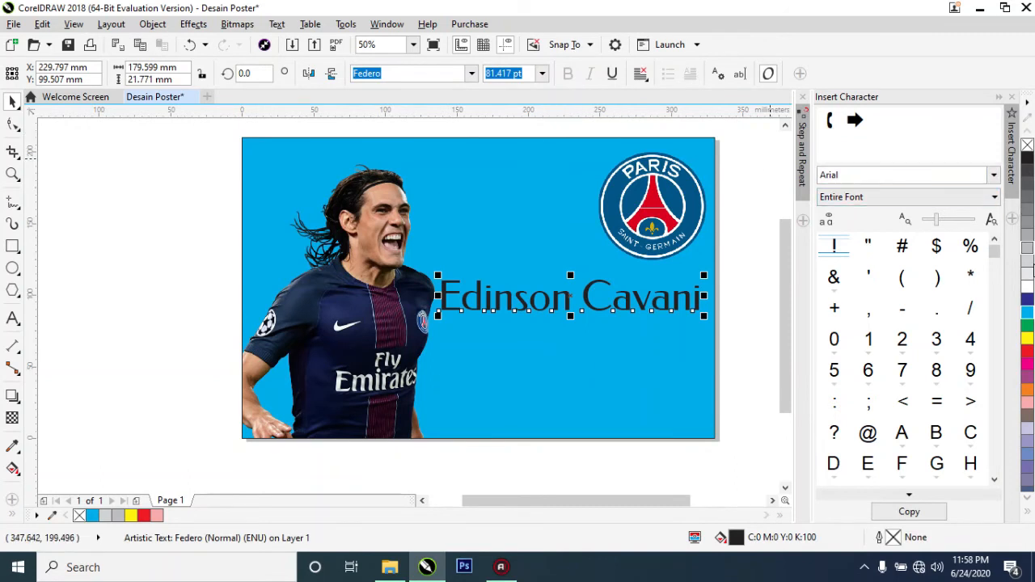
click(1027, 350)
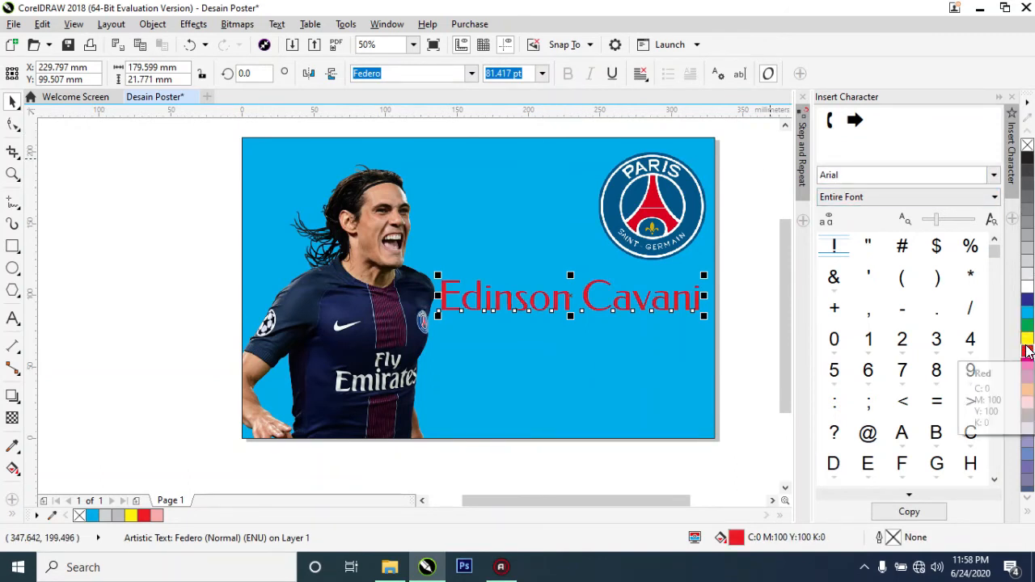
click(757, 322)
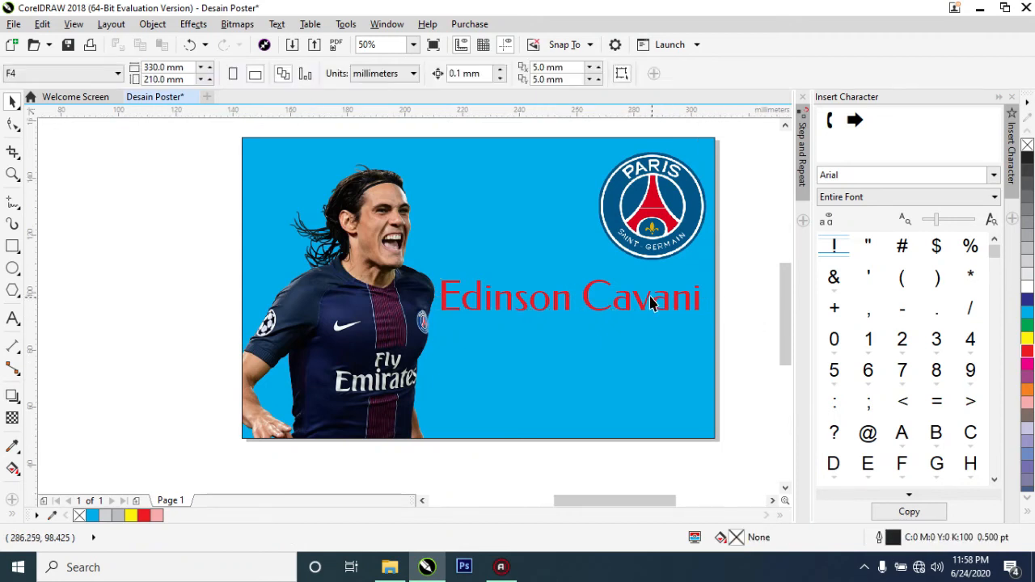
scroll(651, 300, up, 2)
scroll(649, 308, down, 2)
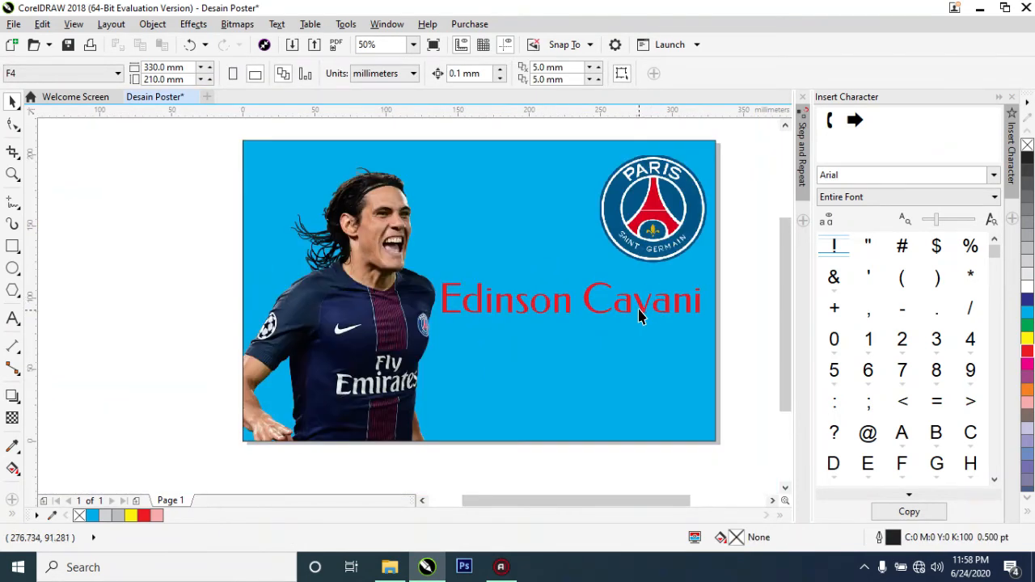
click(647, 315)
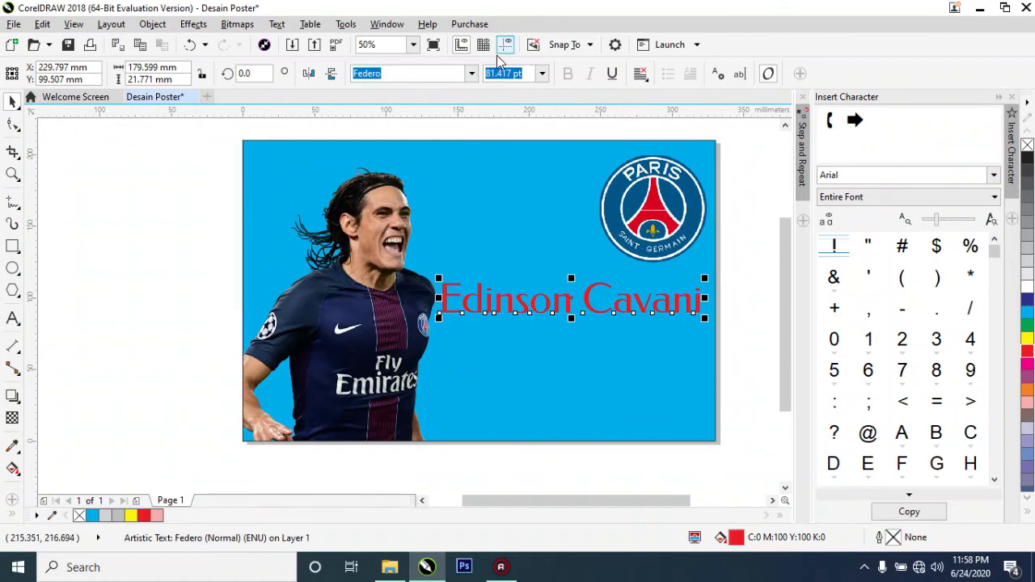
right_click(1030, 354)
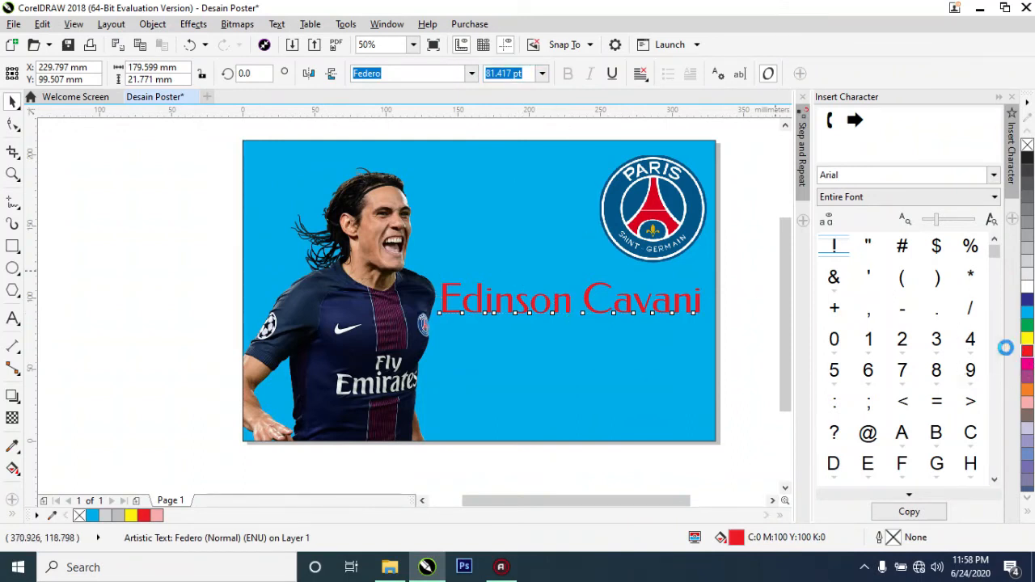
click(754, 306)
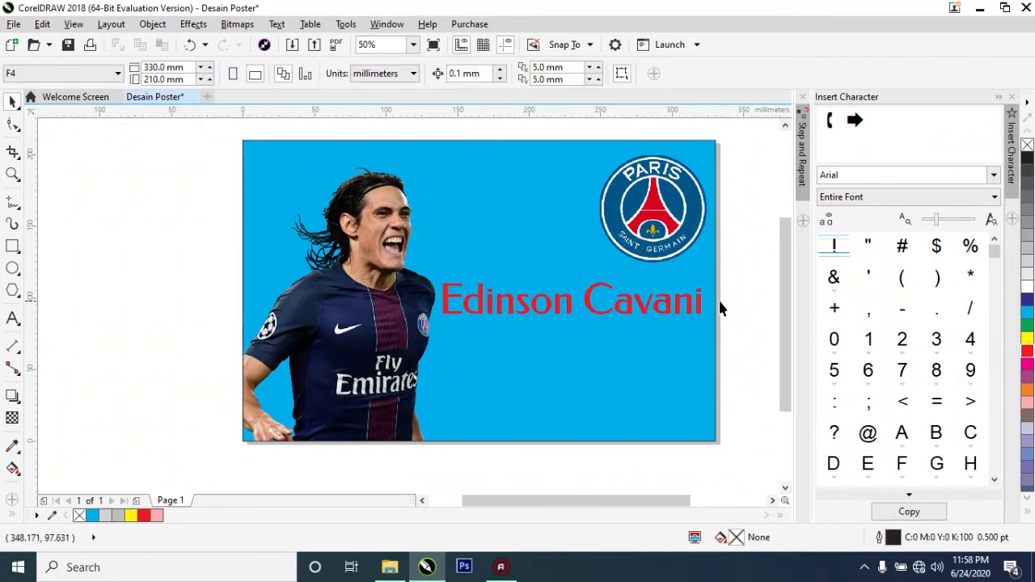
- Change the font of the Edinson Cavani text to Fredoka One
click(609, 319)
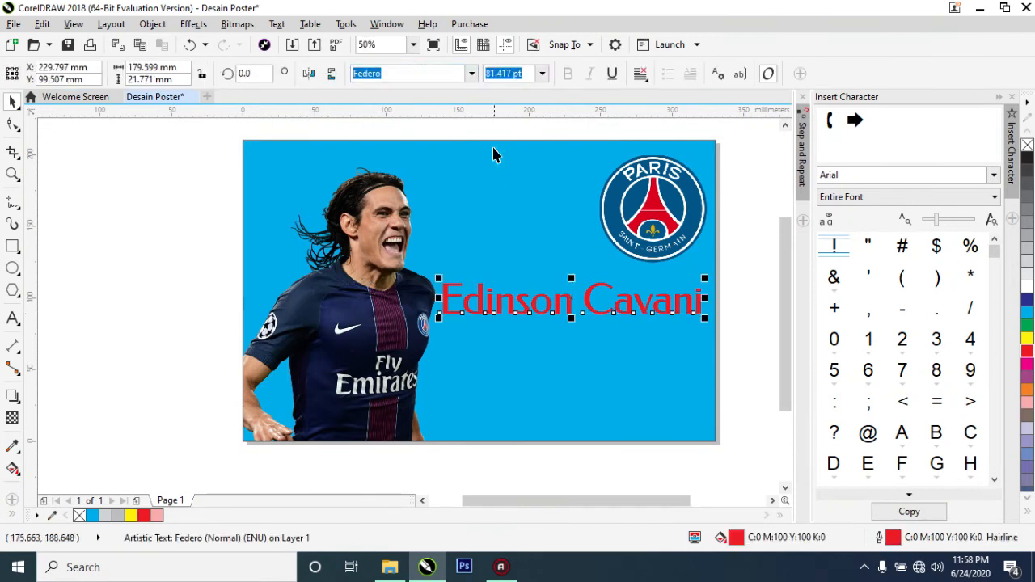
click(472, 74)
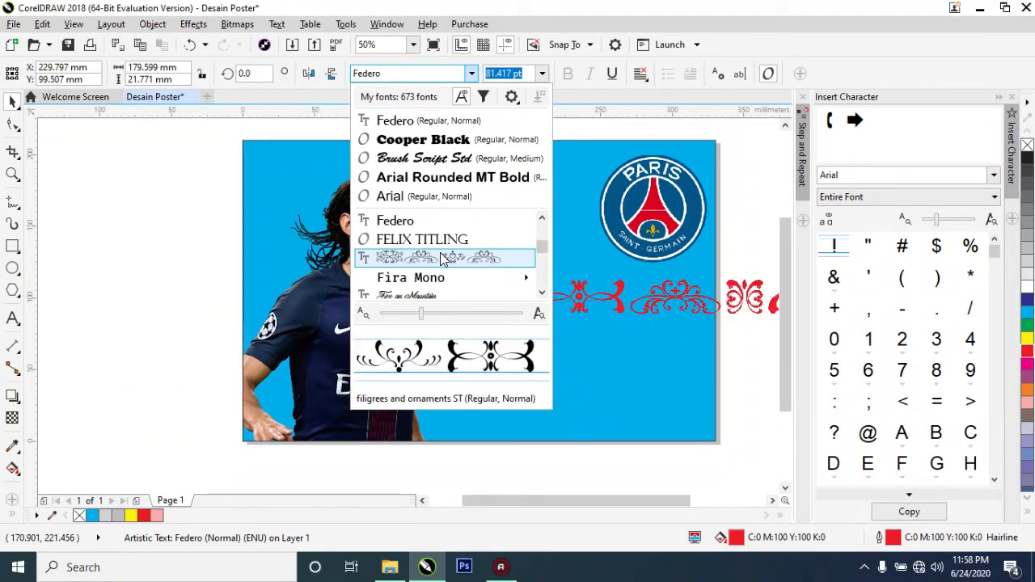
scroll(433, 271, down, 3)
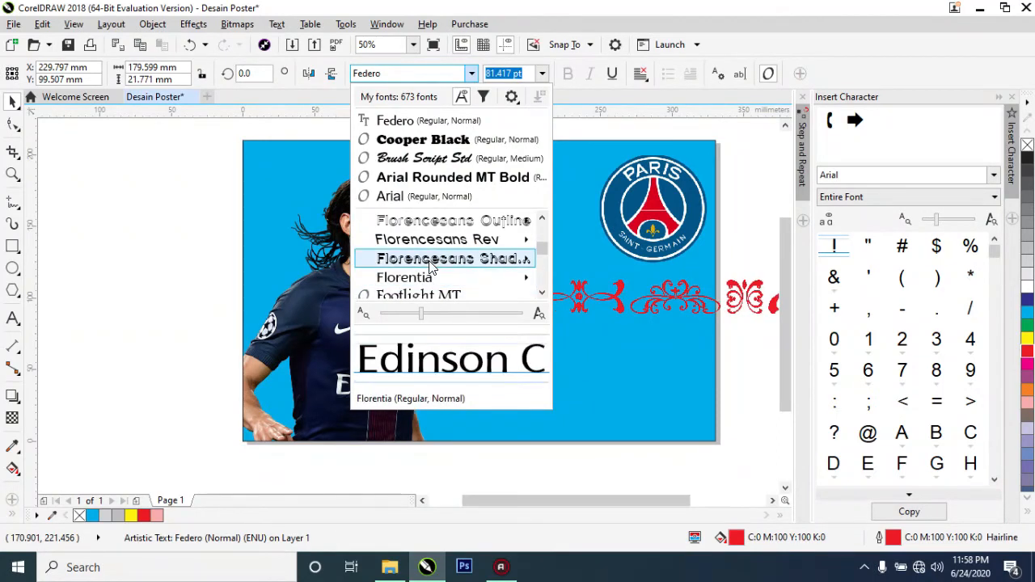
scroll(423, 295, down, 2)
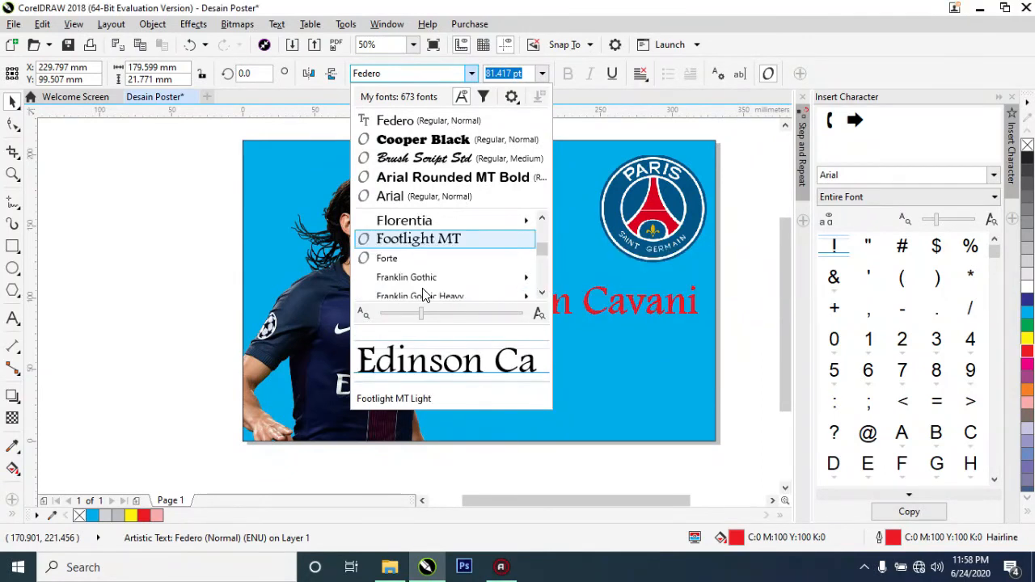
click(422, 282)
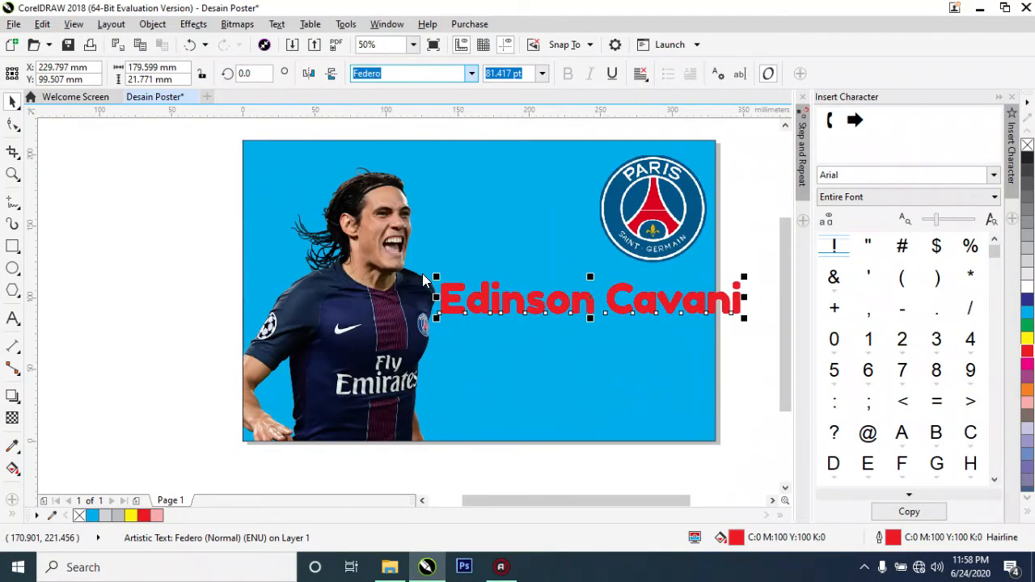
- Shrink the Edinson Cavani text to about 185 mm wide and move it slightly down, keeping it inside the poster
mouse_move(746, 275)
mouse_down()
mouse_move(716, 283)
mouse_move(728, 275)
mouse_up()
click(734, 247)
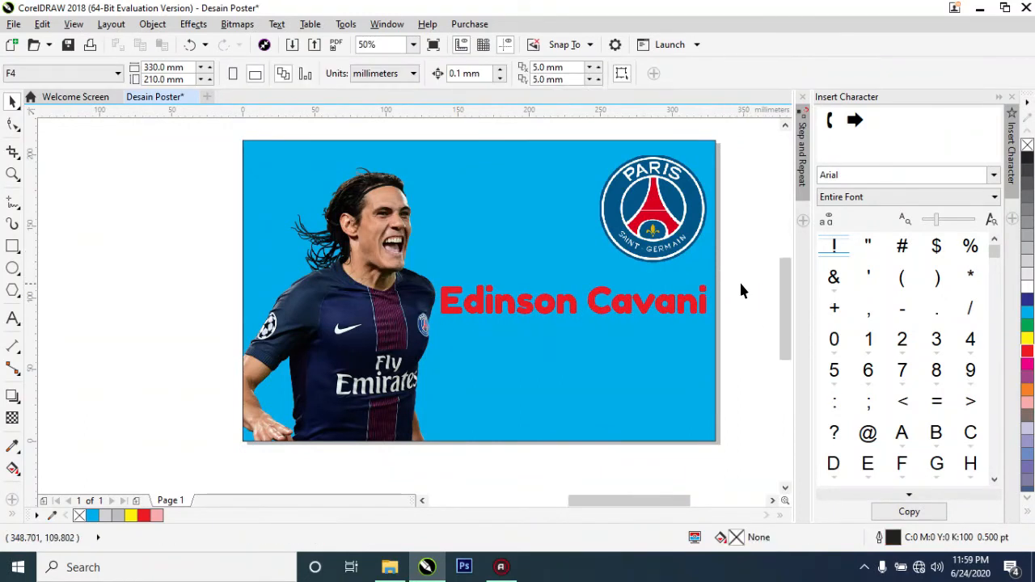
scroll(739, 280, up, 1)
scroll(739, 279, down, 1)
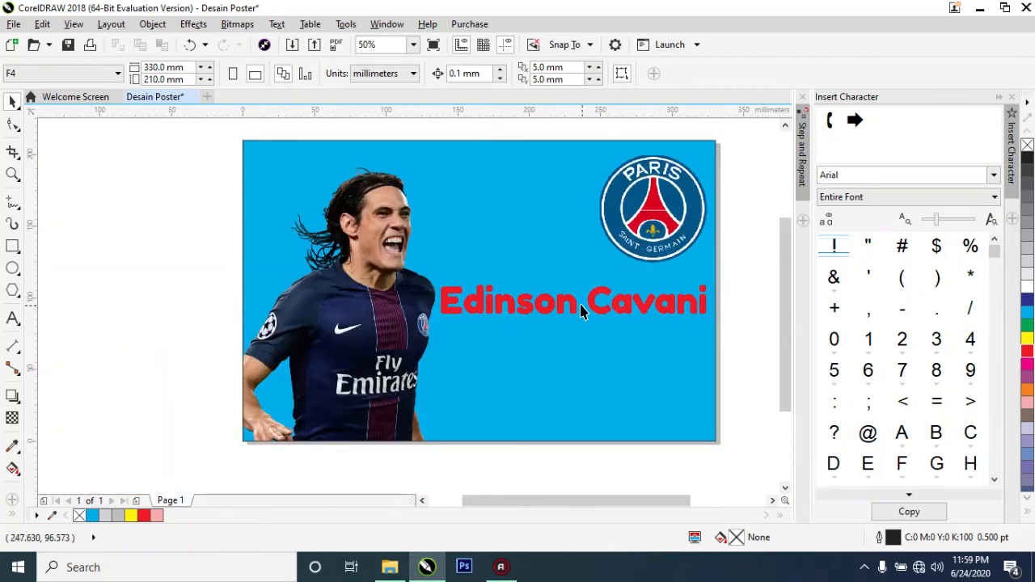
drag(574, 313, 572, 316)
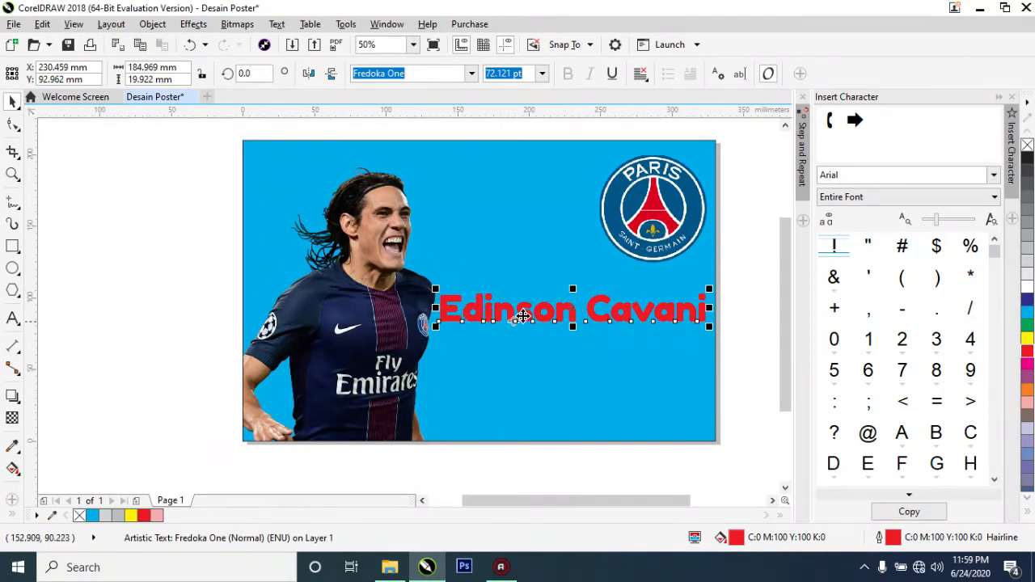
click(720, 303)
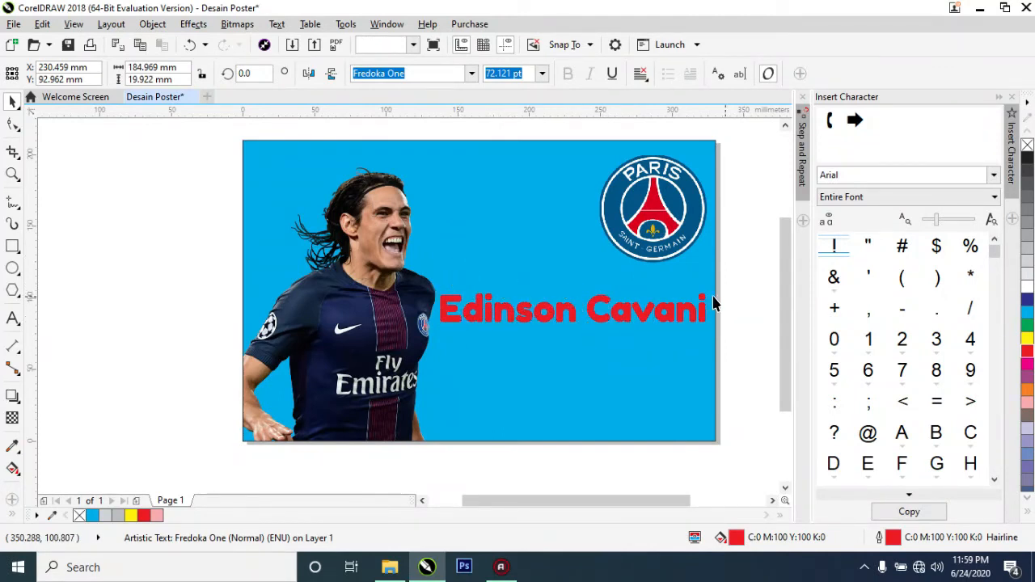
- Apply a Block Shadow about 4 mm deep at roughly 79° to the Edinson Cavani text
click(564, 319)
click(571, 312)
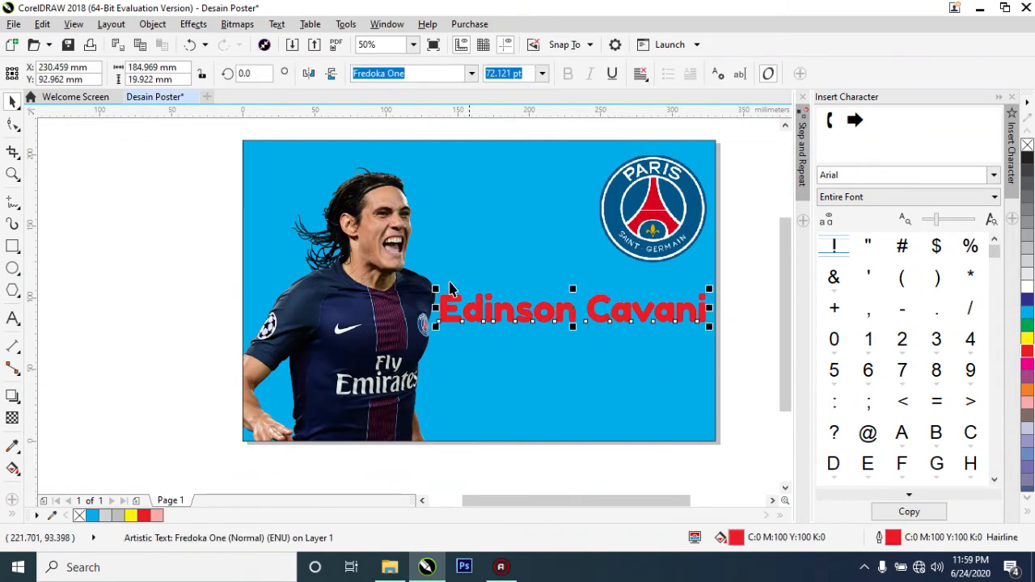
scroll(449, 310, up, 1)
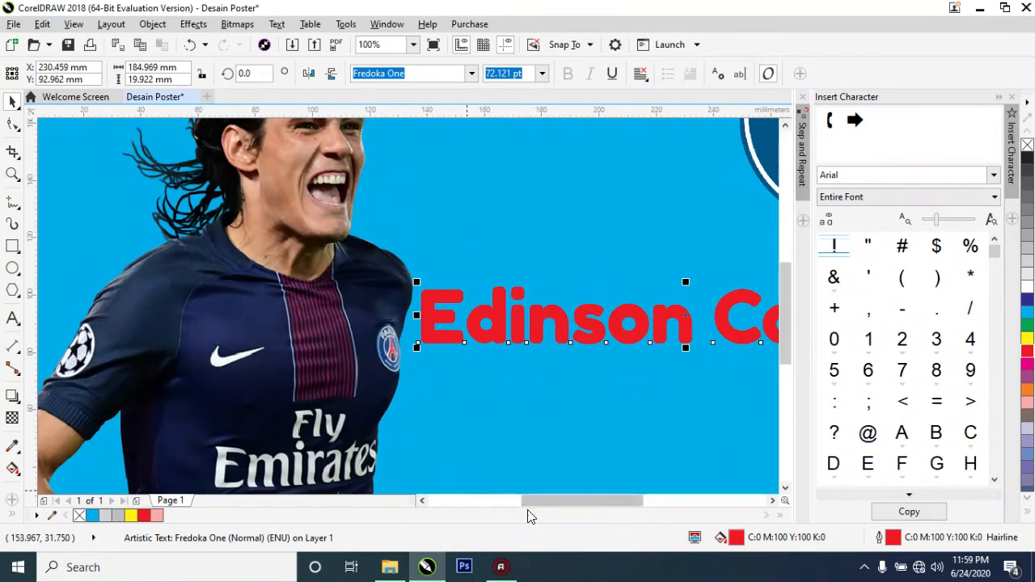
drag(553, 498, 545, 498)
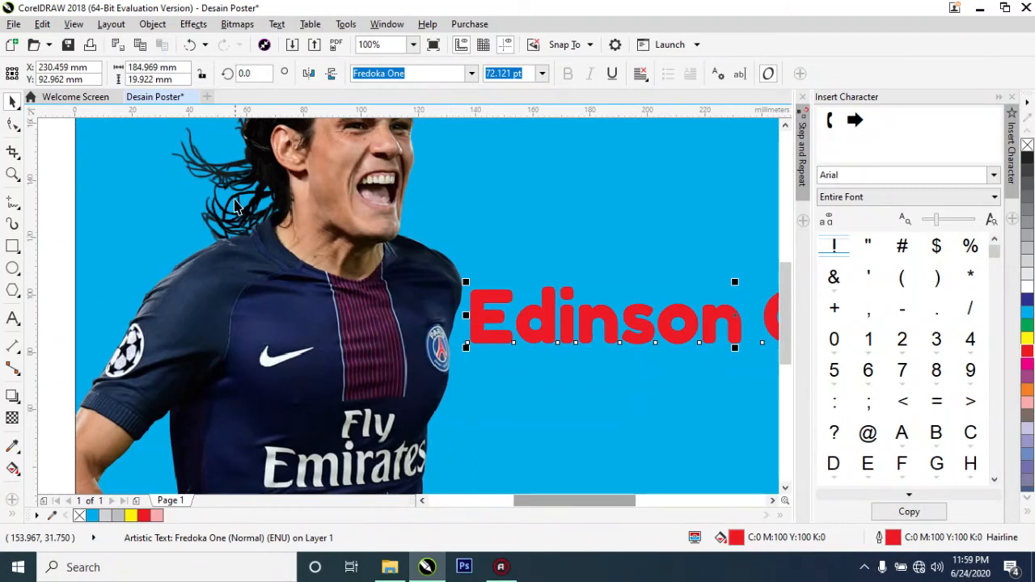
click(20, 404)
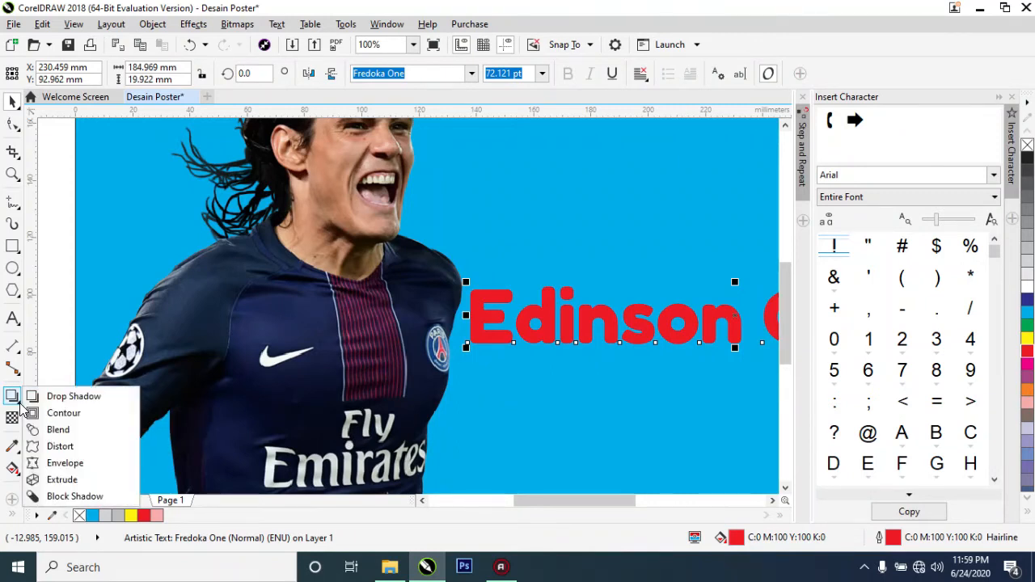
click(18, 402)
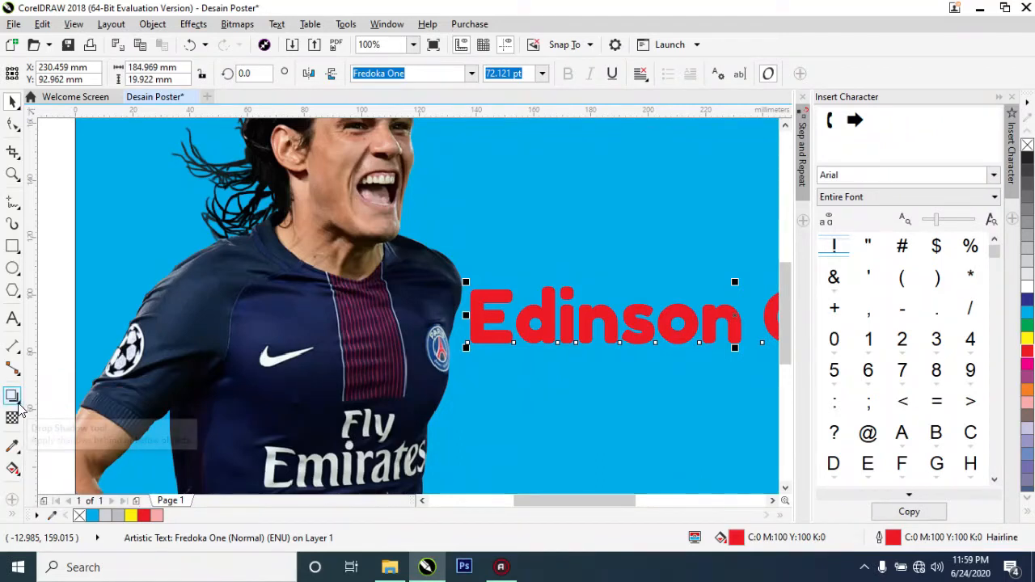
click(18, 402)
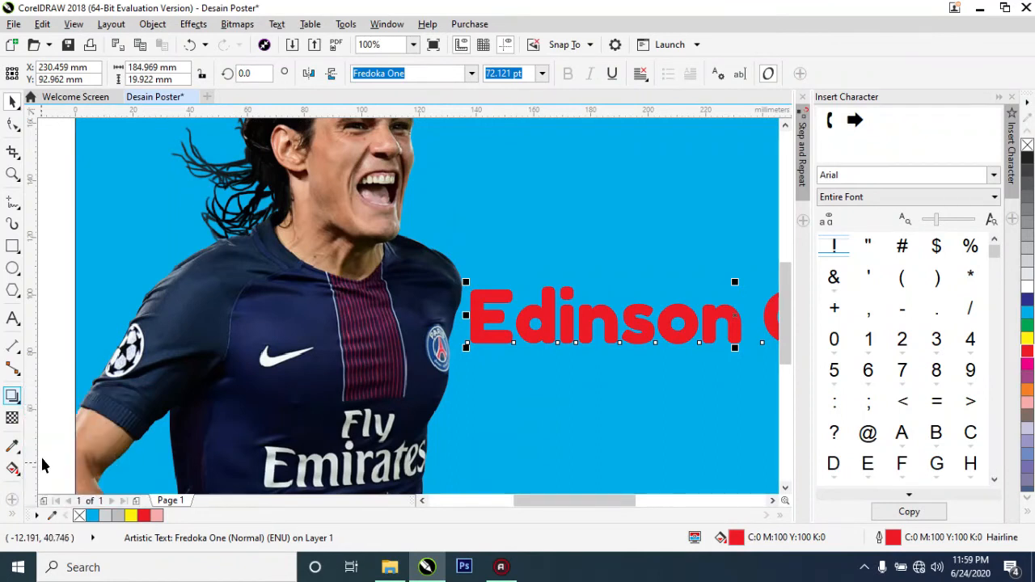
click(20, 403)
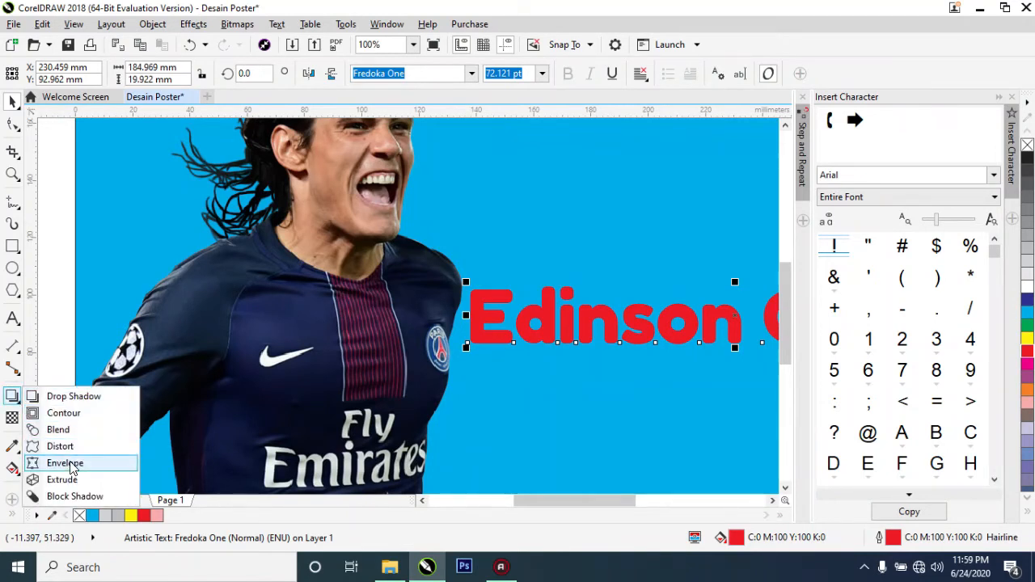
click(73, 495)
drag(633, 277, 738, 312)
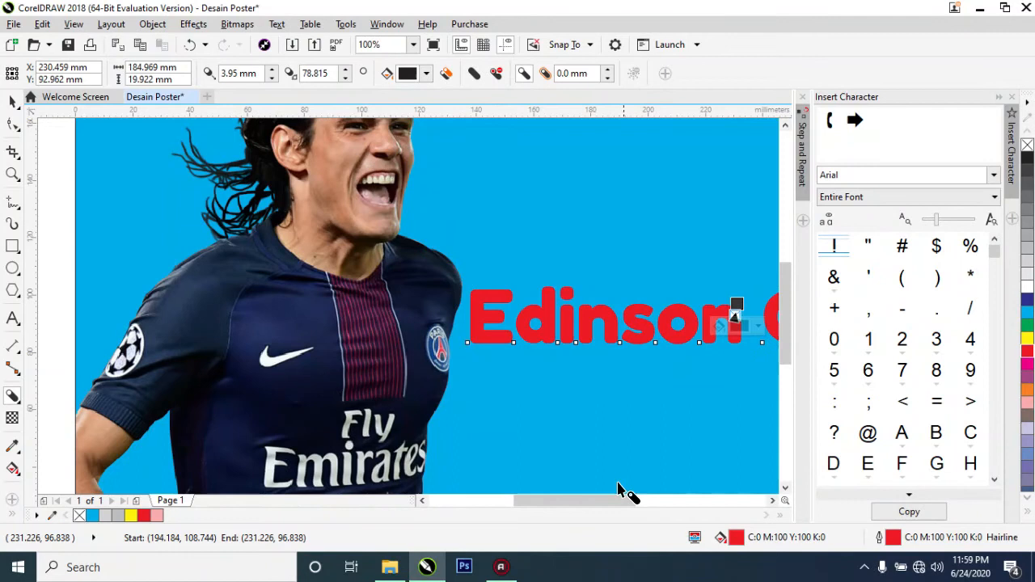
drag(597, 495, 619, 499)
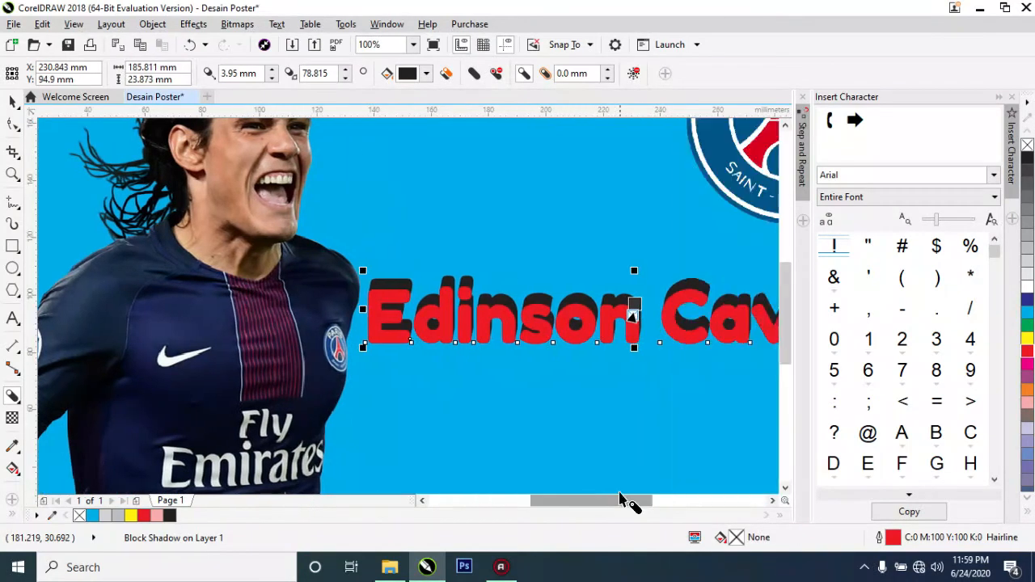
- Adjust the text's block shadow toward the upper right, to a depth of about 3.5 mm and a direction of about 51°
drag(647, 307, 642, 314)
drag(614, 505, 635, 504)
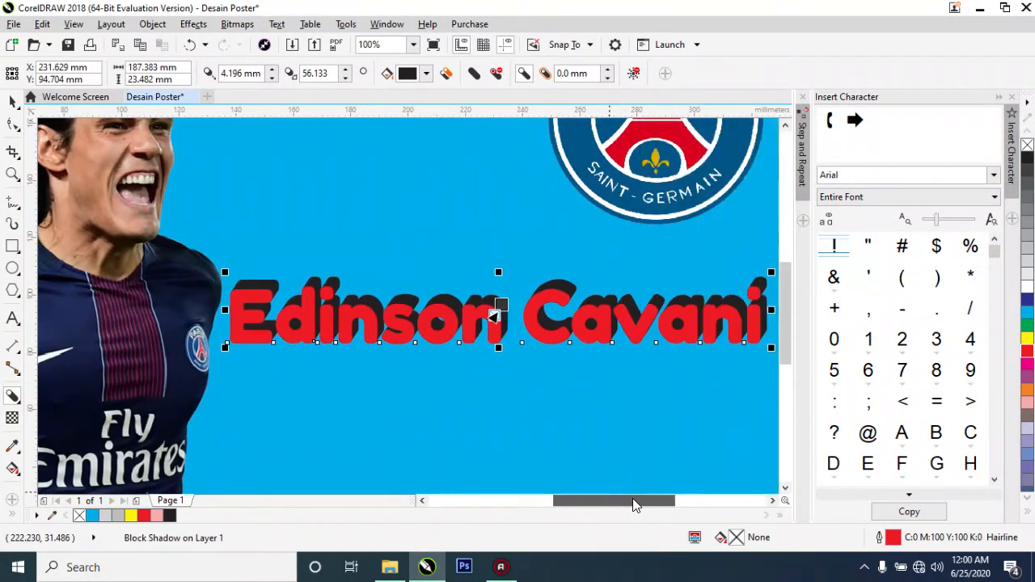
drag(494, 313, 501, 311)
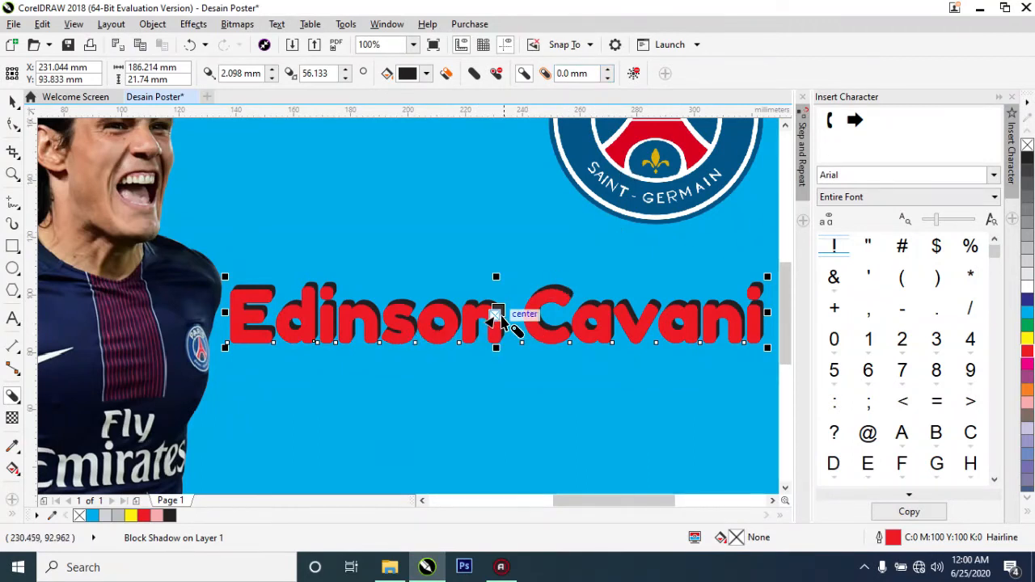
mouse_move(499, 308)
mouse_down()
mouse_move(507, 300)
mouse_move(505, 314)
mouse_up()
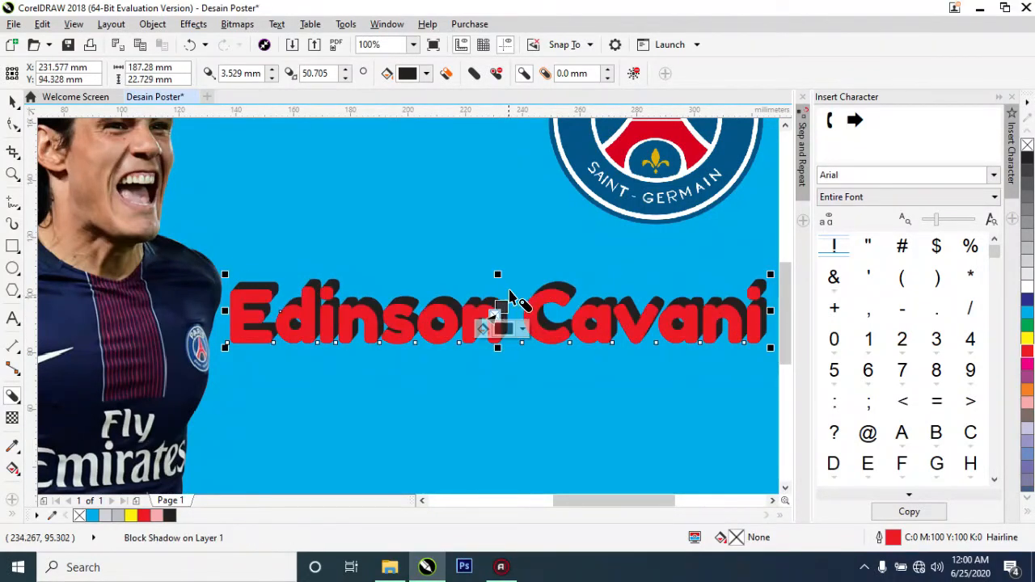
click(14, 103)
click(19, 108)
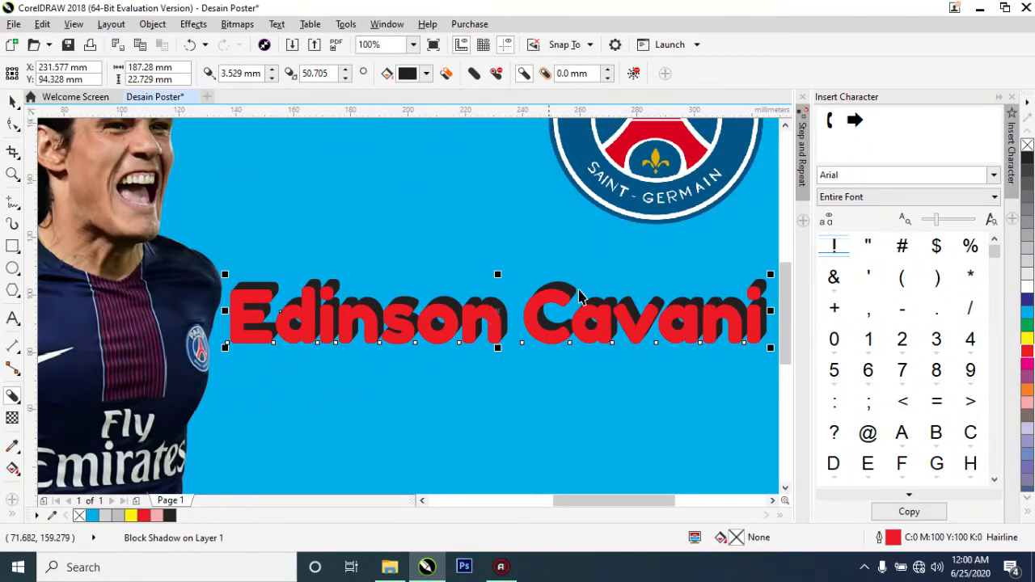
- Move the shadowed Edinson Cavani text slightly up and left, by about 2 mm each way
click(563, 436)
scroll(595, 436, down, 2)
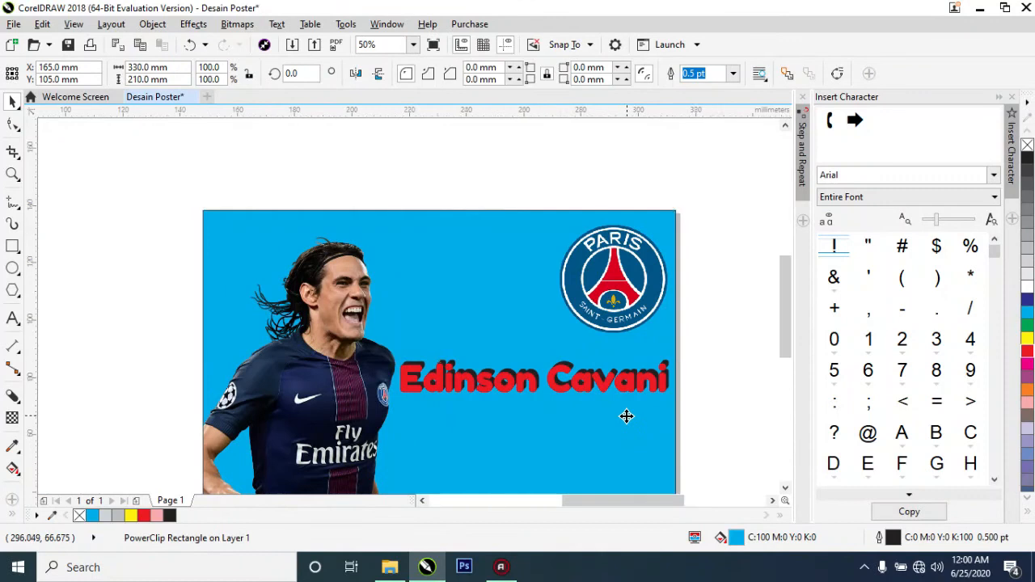
scroll(626, 418, up, 2)
drag(788, 330, 786, 352)
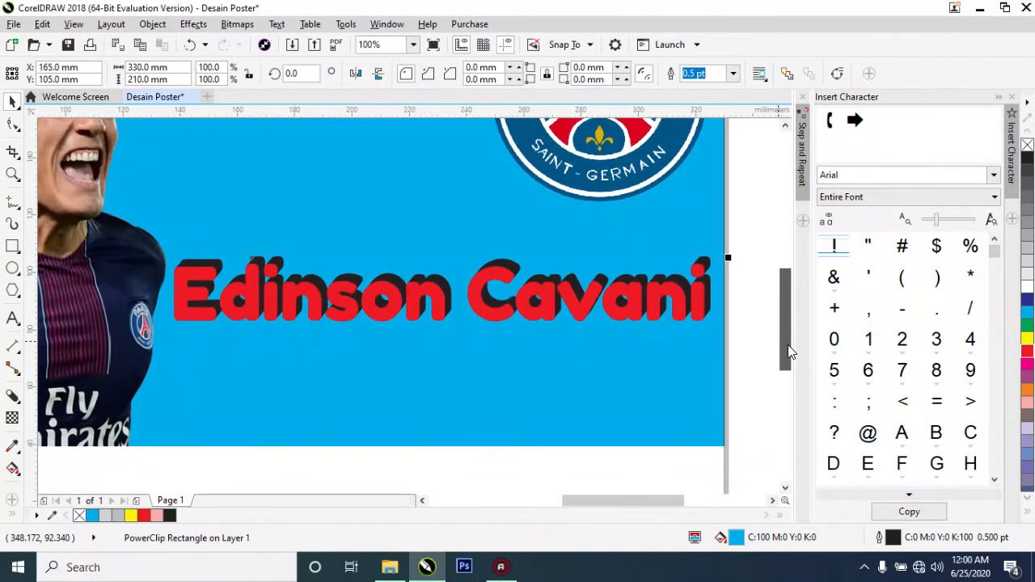
mouse_move(555, 301)
mouse_down()
mouse_move(538, 291)
mouse_move(547, 293)
mouse_up()
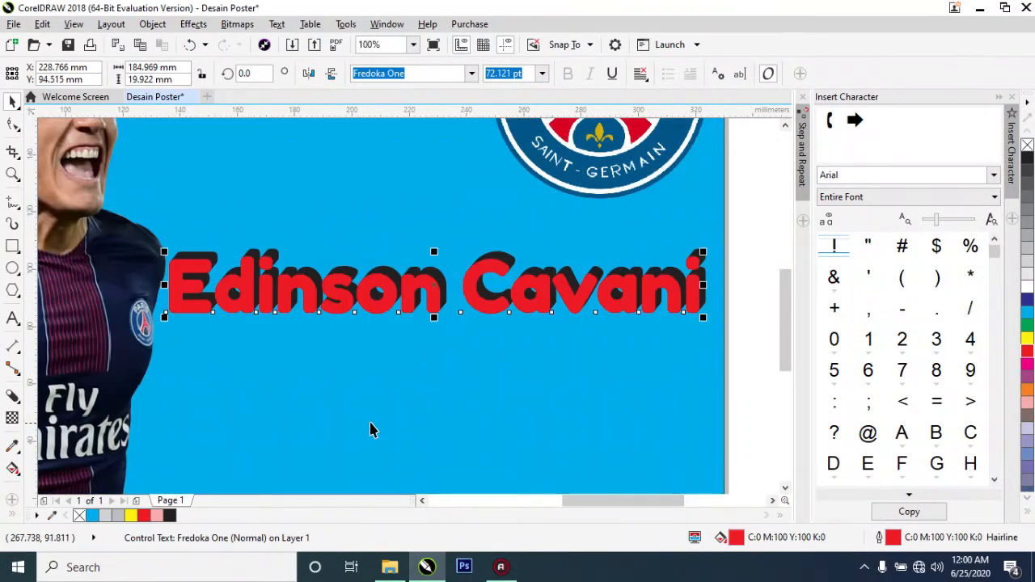
drag(349, 300, 340, 400)
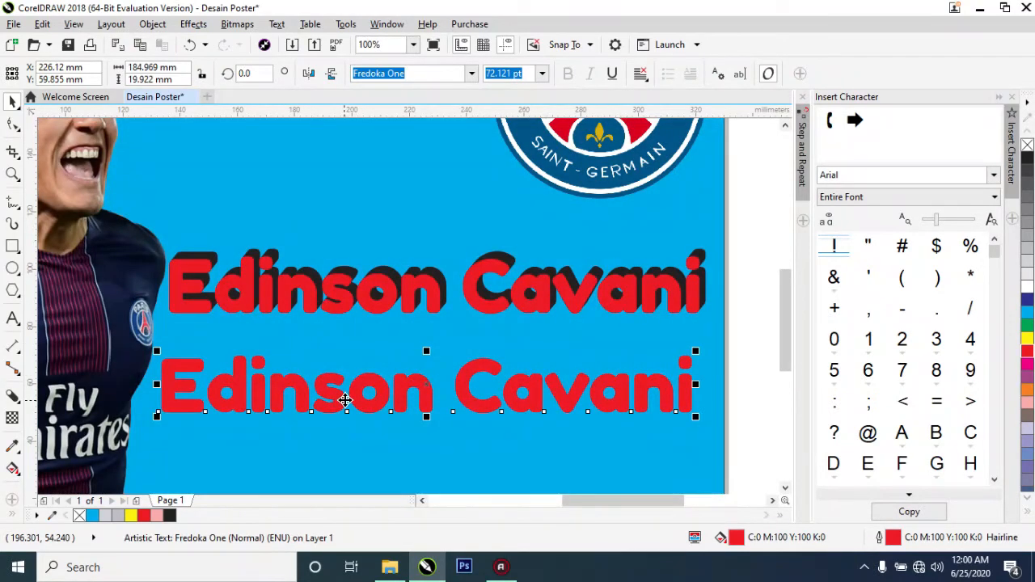
key(Delete)
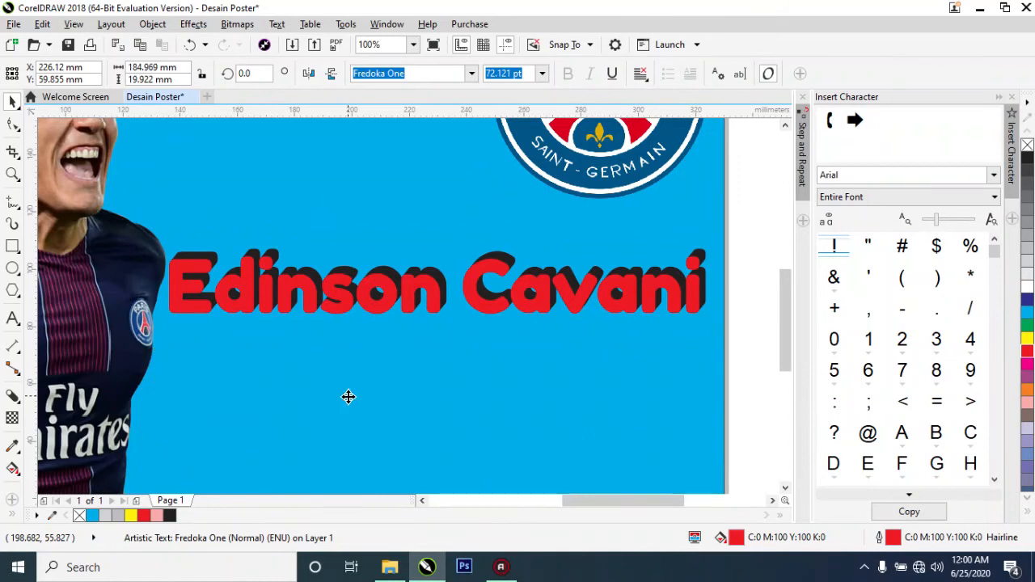
scroll(476, 339, down, 2)
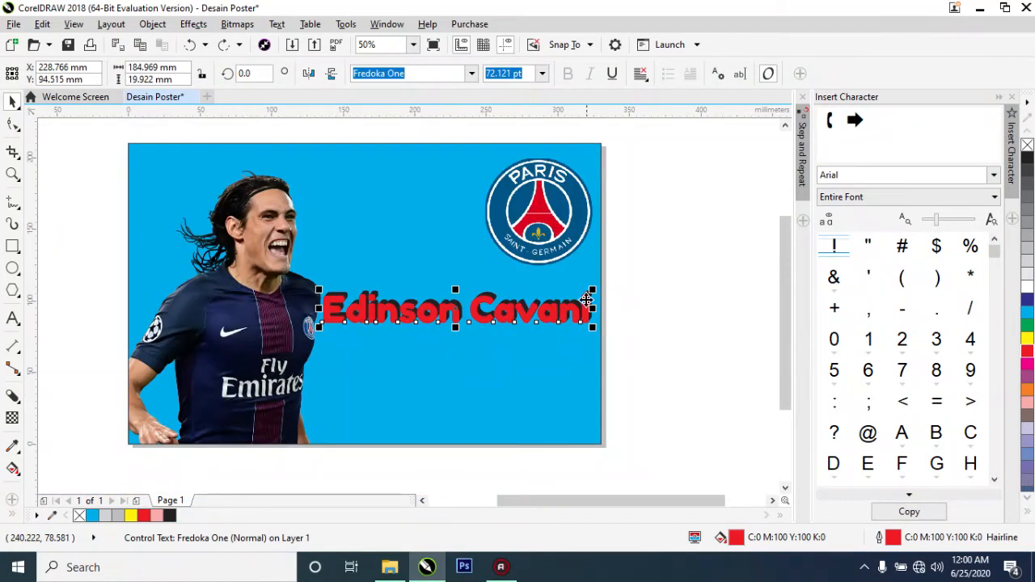
- Enlarge the Edinson Cavani text with its block shadow toward the lower left so it overlaps the footballer's chest
click(649, 271)
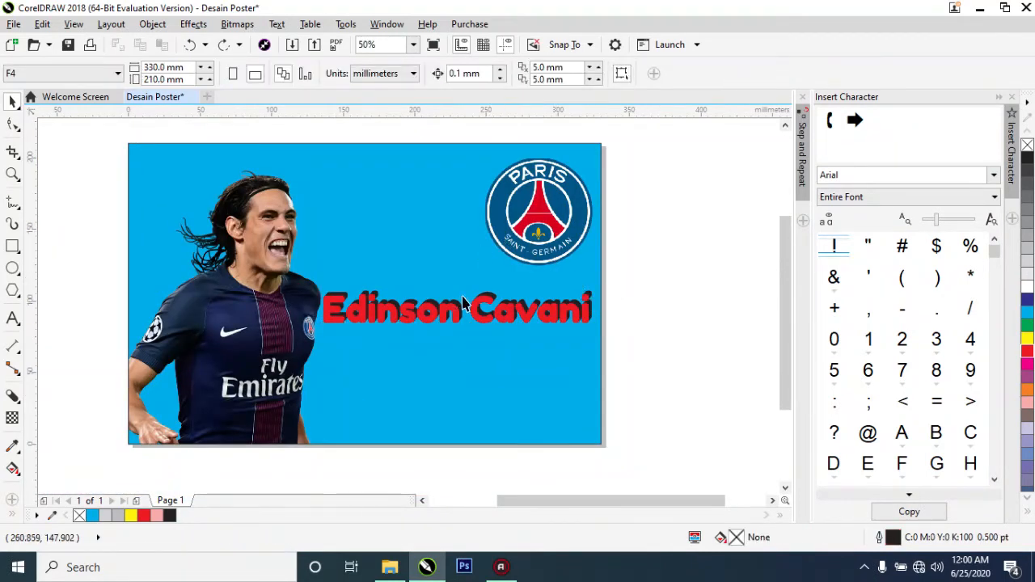
click(546, 317)
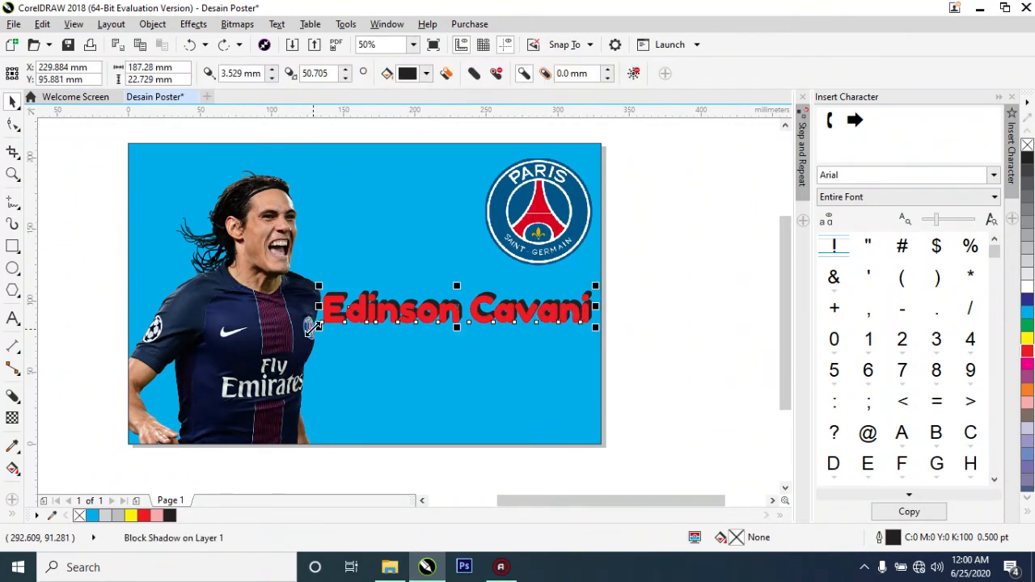
drag(316, 327, 211, 340)
click(671, 318)
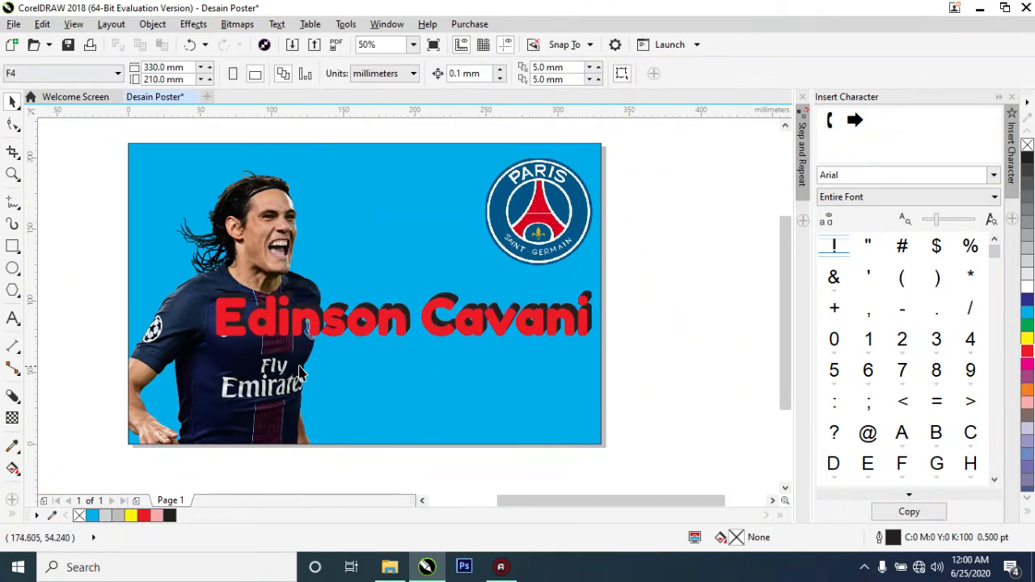
scroll(283, 380, down, 2)
scroll(287, 376, up, 2)
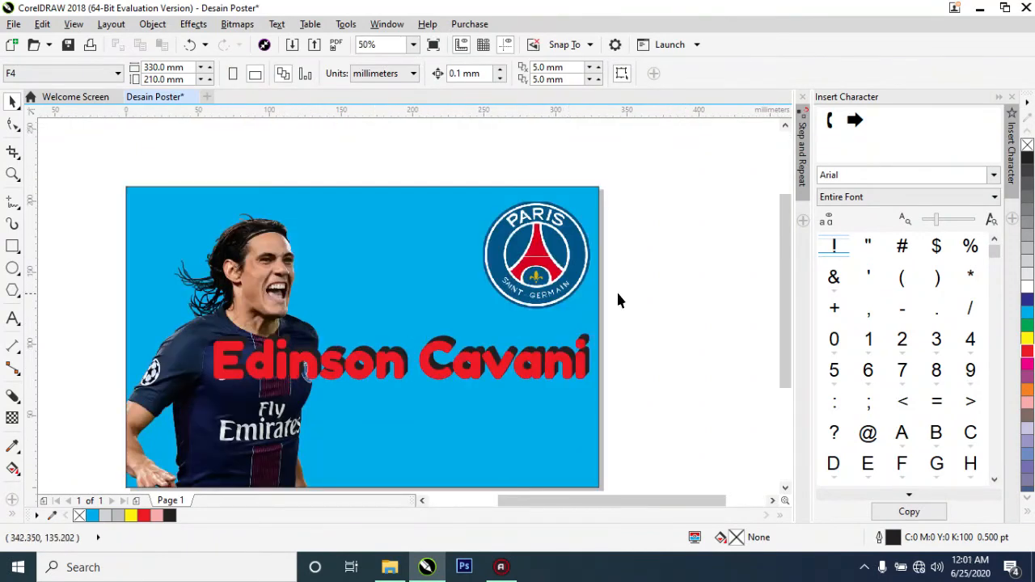
drag(777, 353, 778, 380)
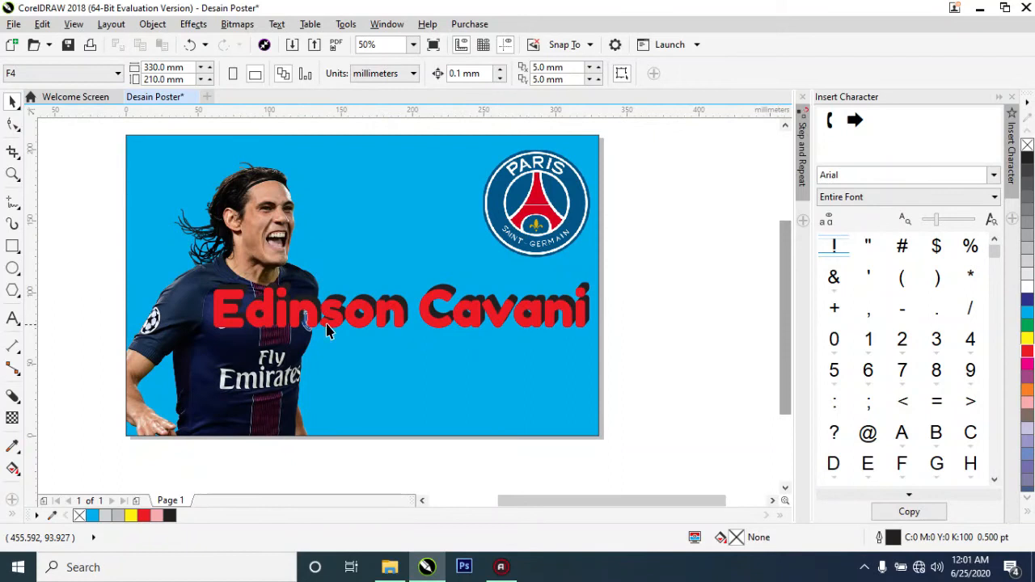
- Add the artistic text "PARIS SAINT GERMAN" below the Edinson Cavani text
click(12, 318)
click(57, 320)
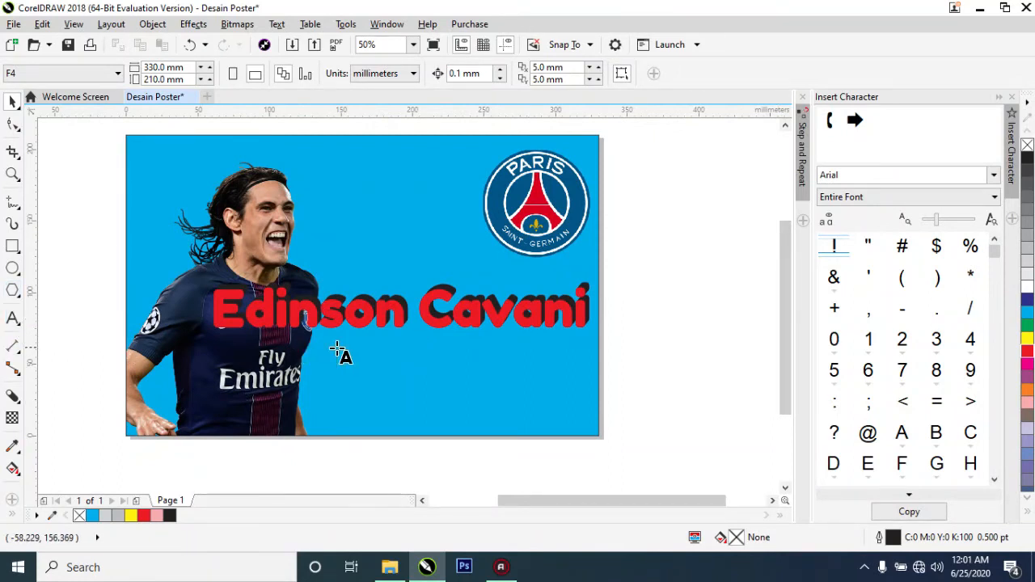
click(382, 350)
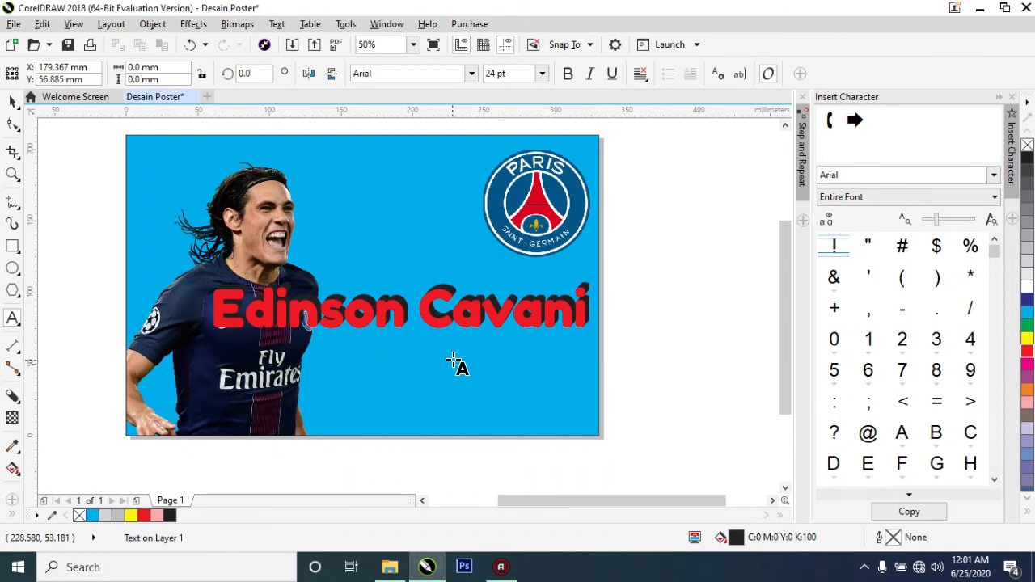
text(PARIS SAINT GERMAN)
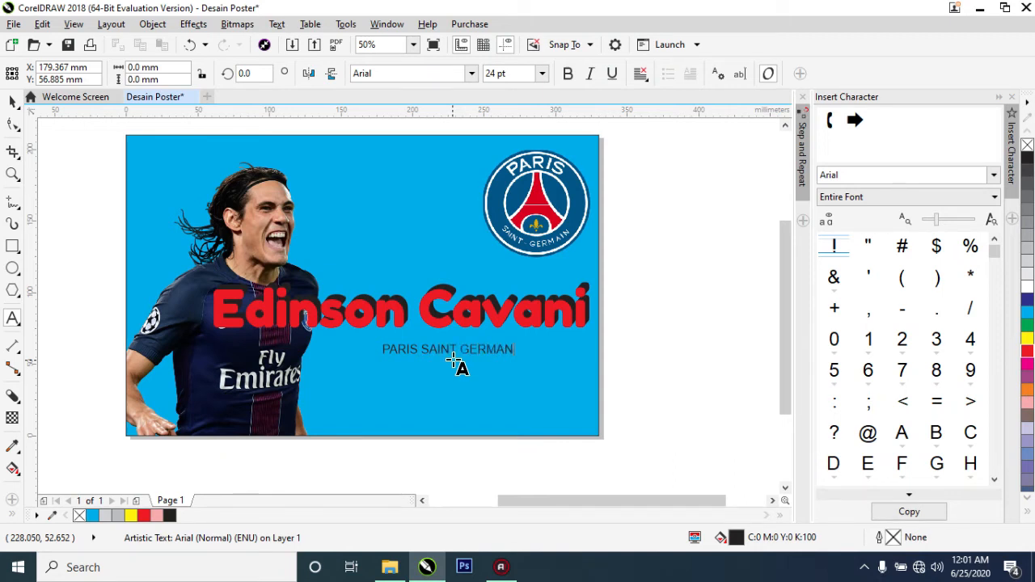
- Enlarge the PARIS SAINT GERMAN text to about 169 mm wide, keeping it beneath the Edinson Cavani text
drag(377, 358, 332, 392)
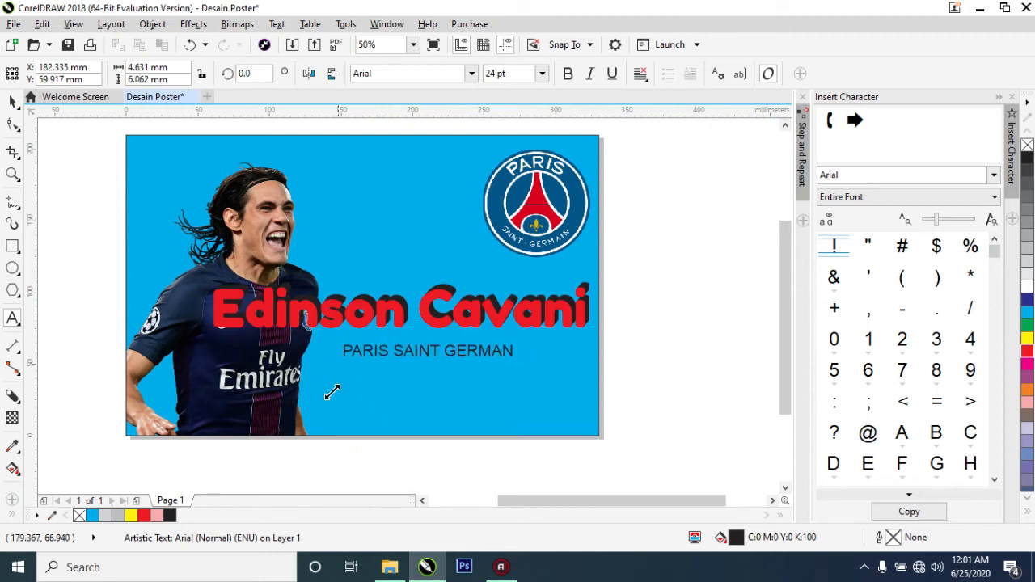
drag(520, 370, 566, 393)
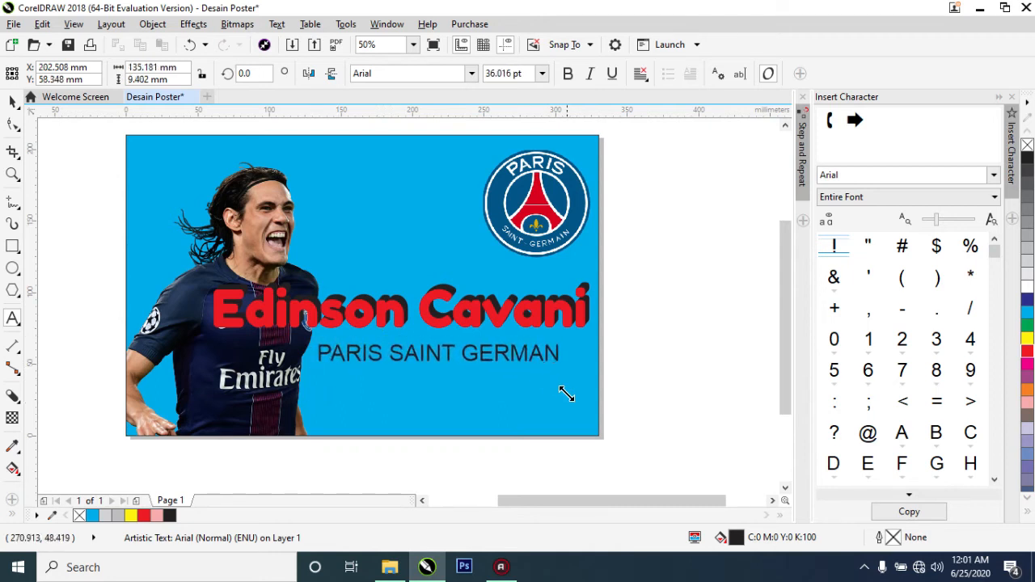
click(12, 101)
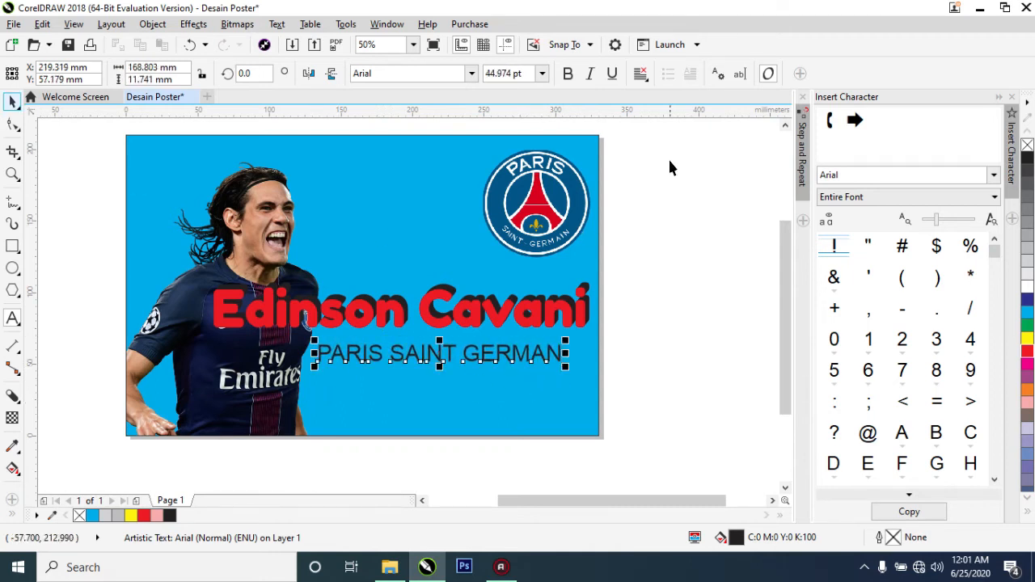
- Make the PARIS SAINT GERMAN text bold and fill it with dark blue (C:100 M:100 Y:0 K:0)
click(568, 74)
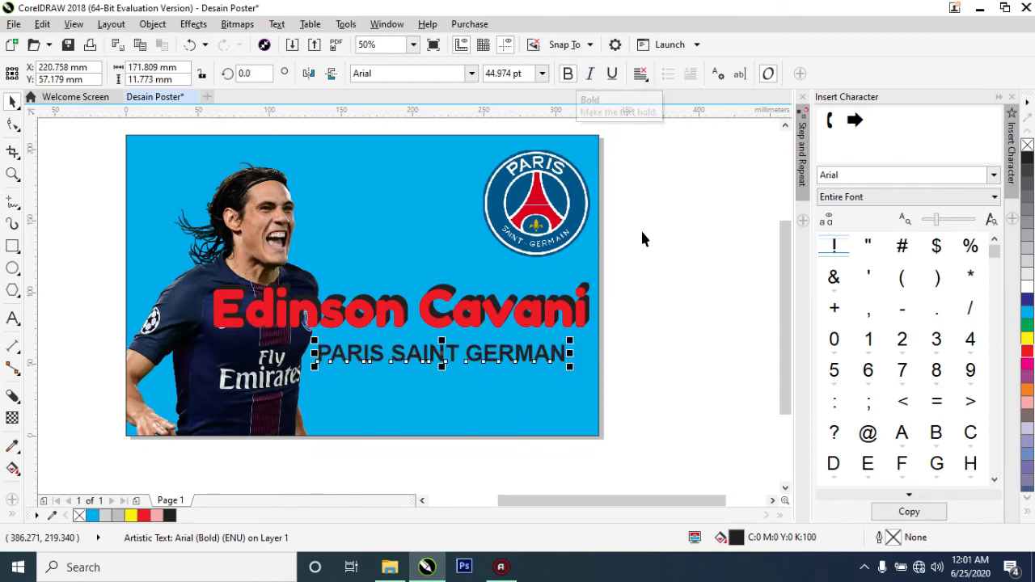
click(1027, 340)
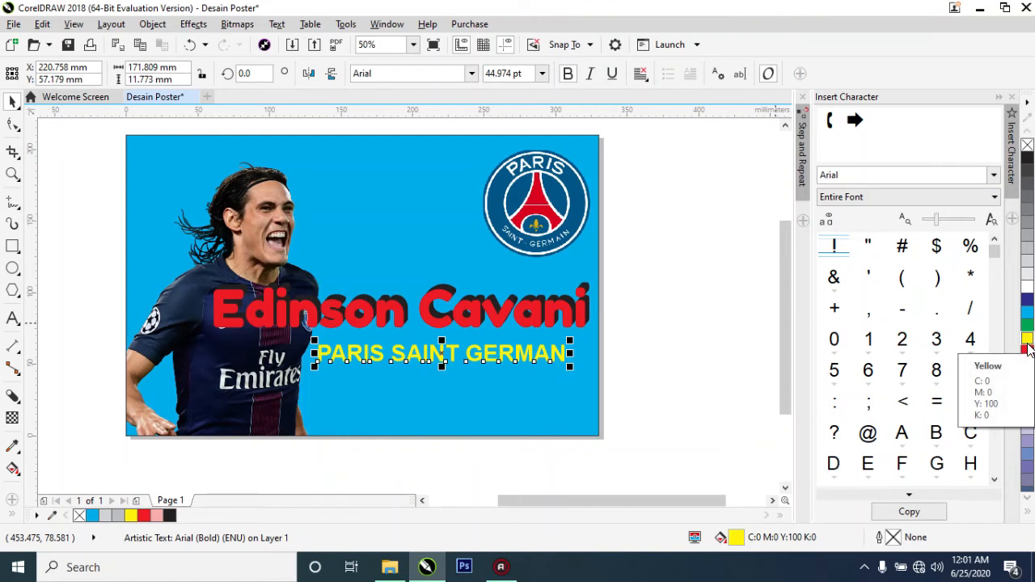
click(1027, 349)
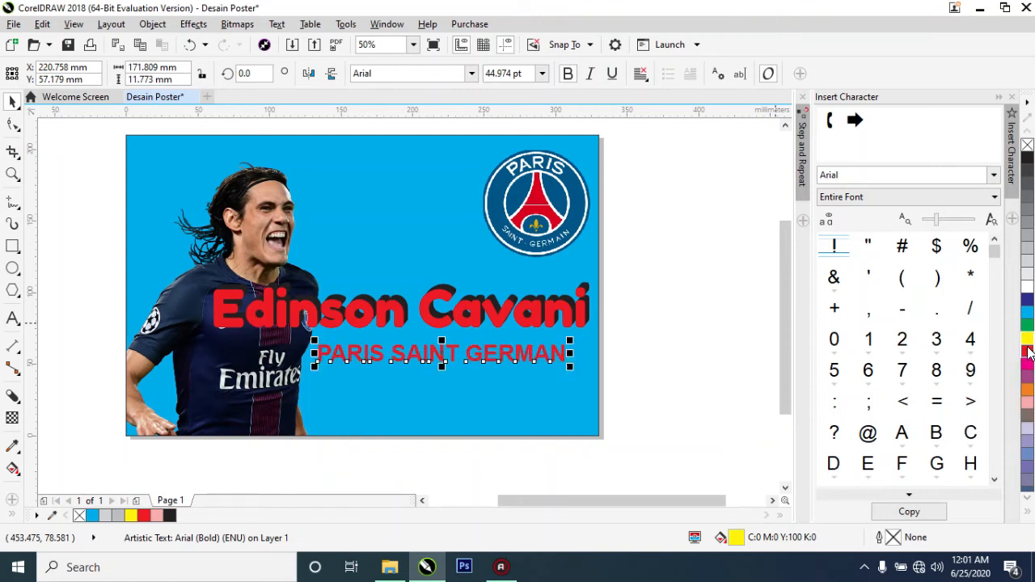
click(1027, 298)
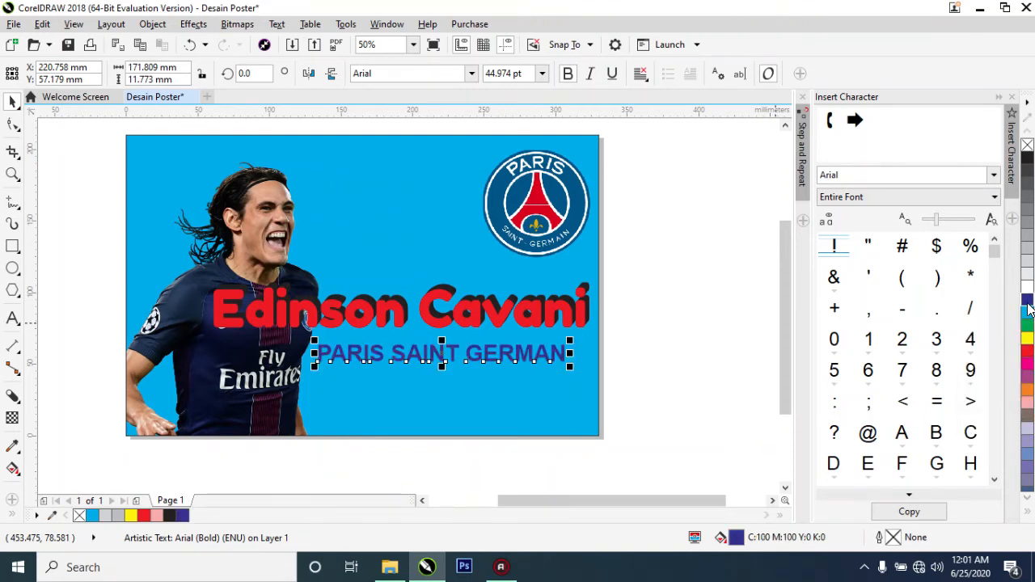
click(664, 335)
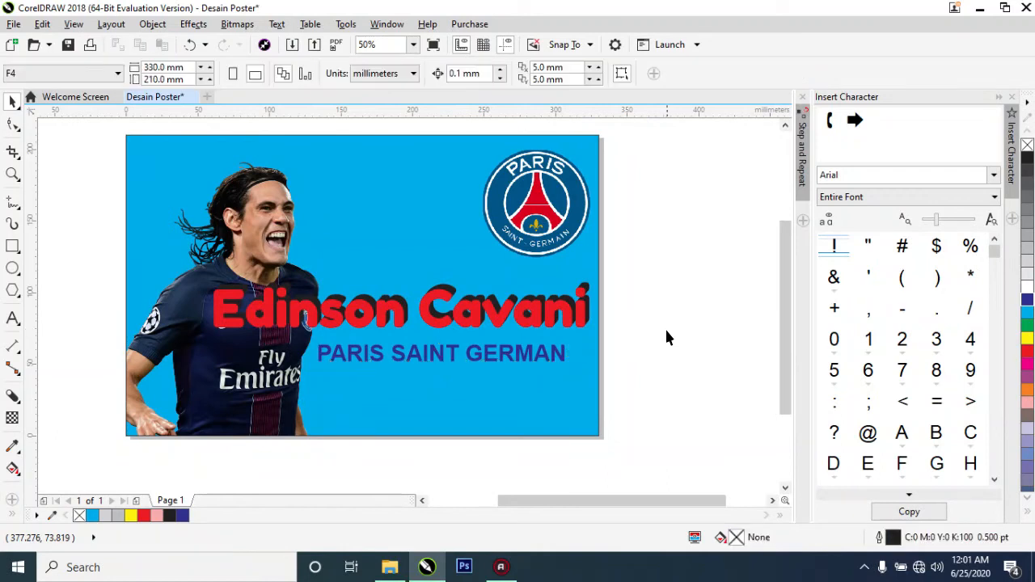
- Recolor the PARIS SAINT GERMAN text with a white fill (C:0 M:0 Y:0 K:0)
click(427, 360)
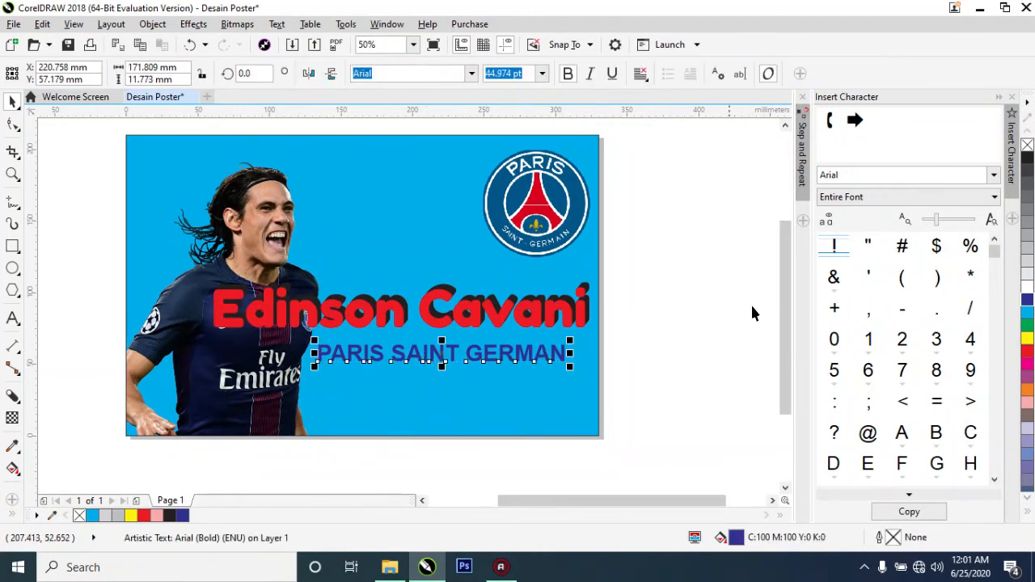
click(1027, 288)
click(677, 287)
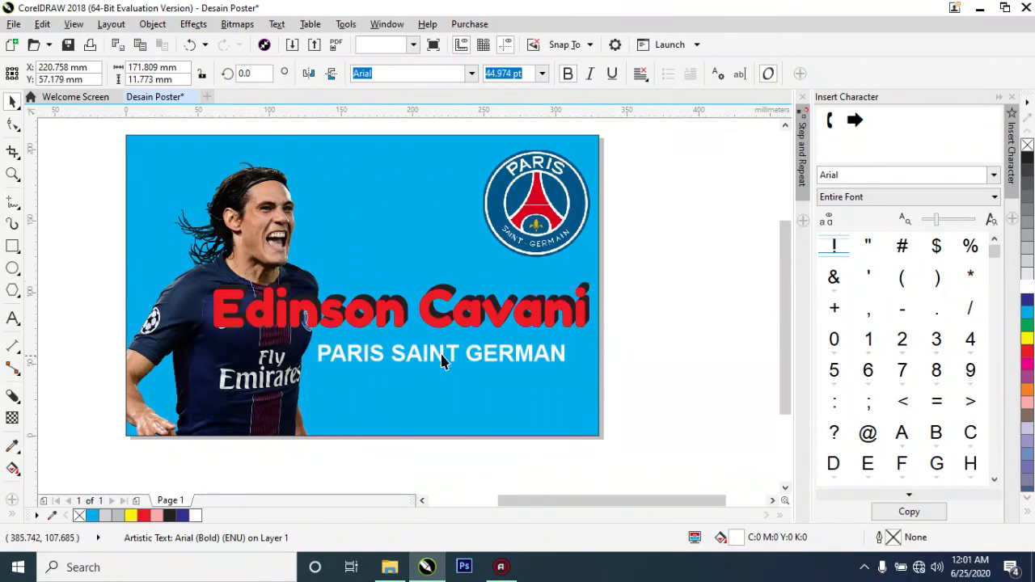
scroll(443, 361, up, 3)
scroll(442, 357, down, 3)
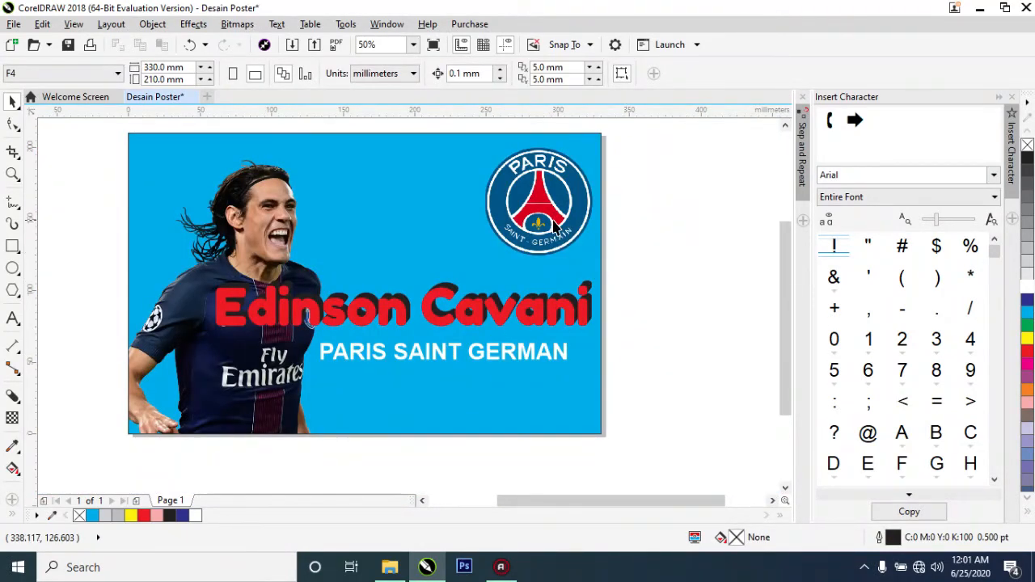
click(485, 243)
click(672, 194)
drag(784, 315, 782, 308)
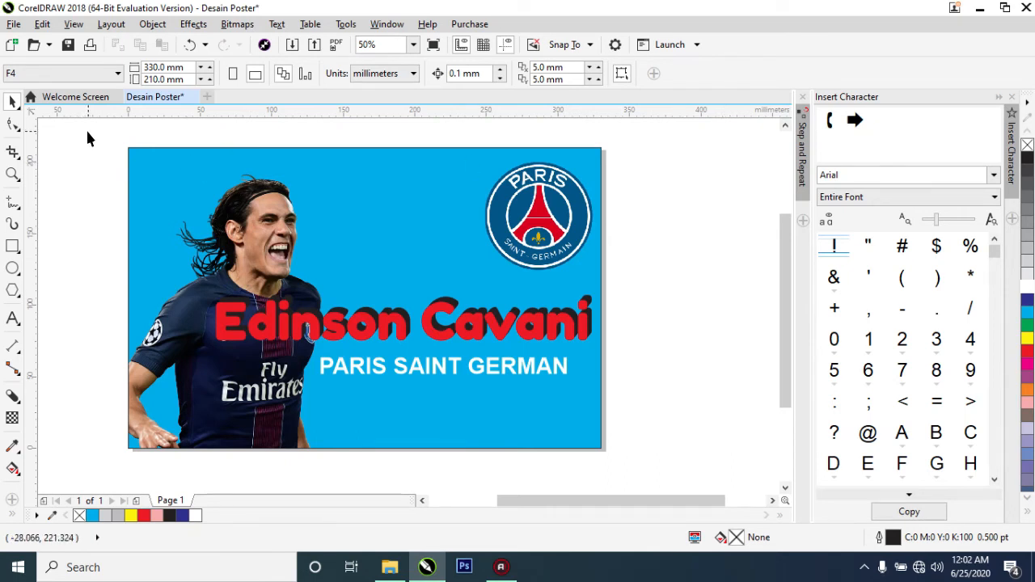
drag(636, 496, 607, 500)
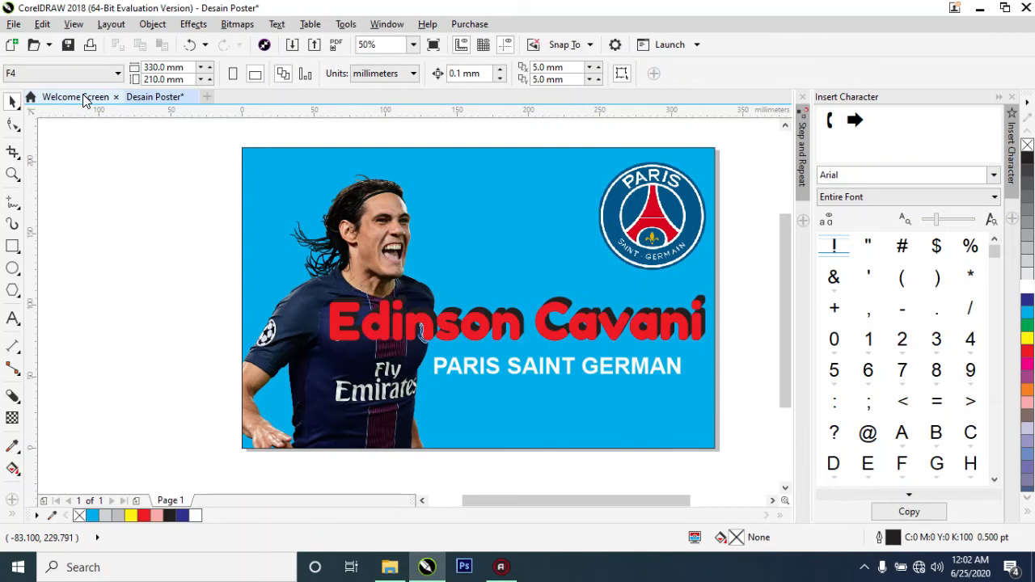
- Start exporting the finished poster from the document
click(14, 23)
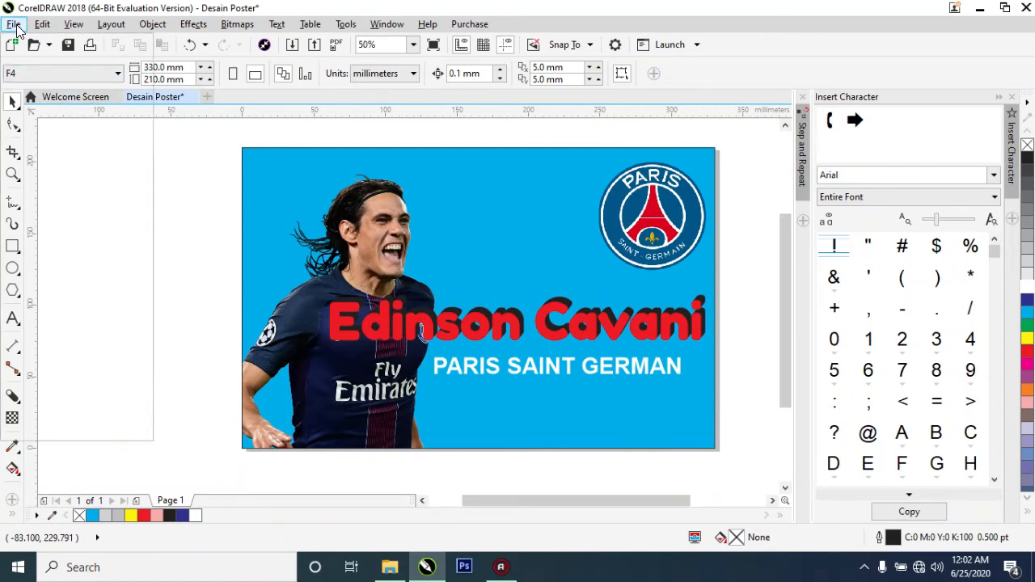
click(43, 24)
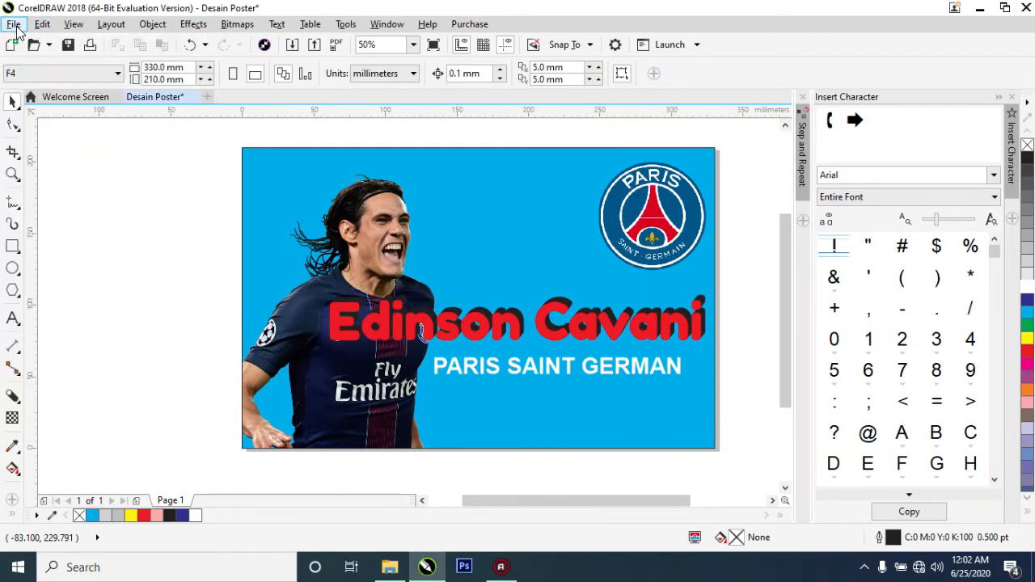
click(13, 24)
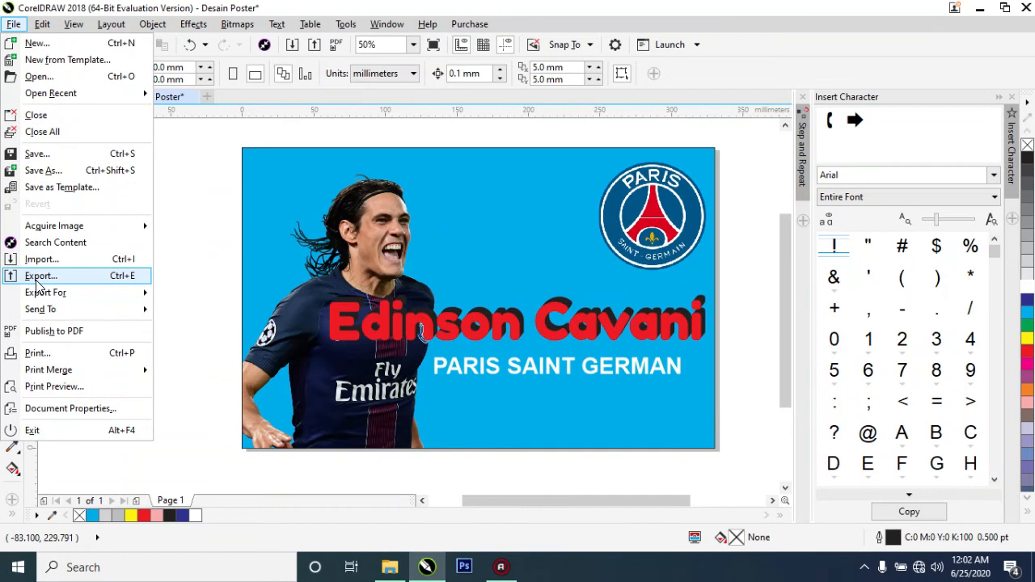
click(52, 281)
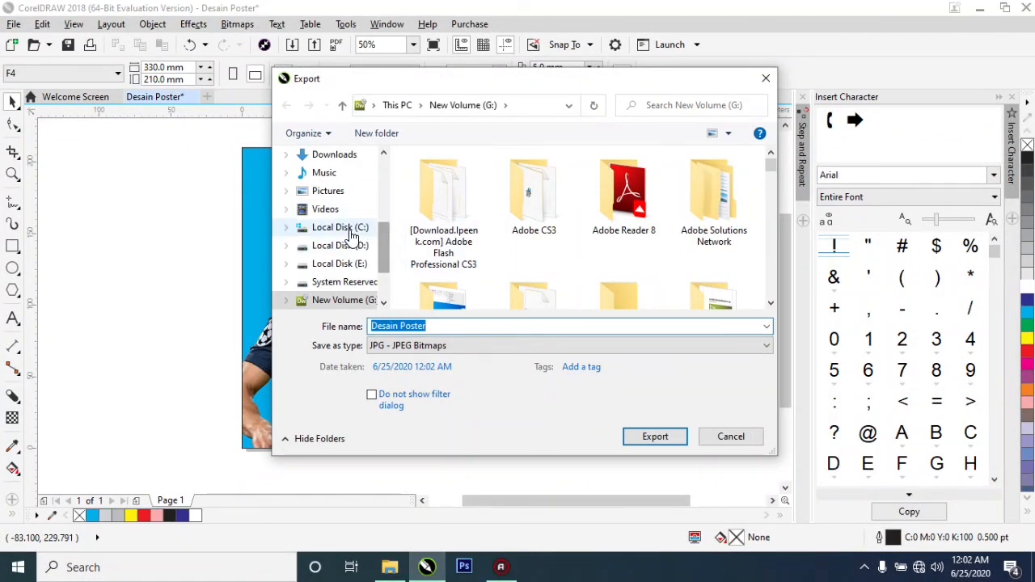
- Check the source images' folder in File Explorer, and set the CorelDRAW export destination to New folder inside Pictures
mouse_move(396, 570)
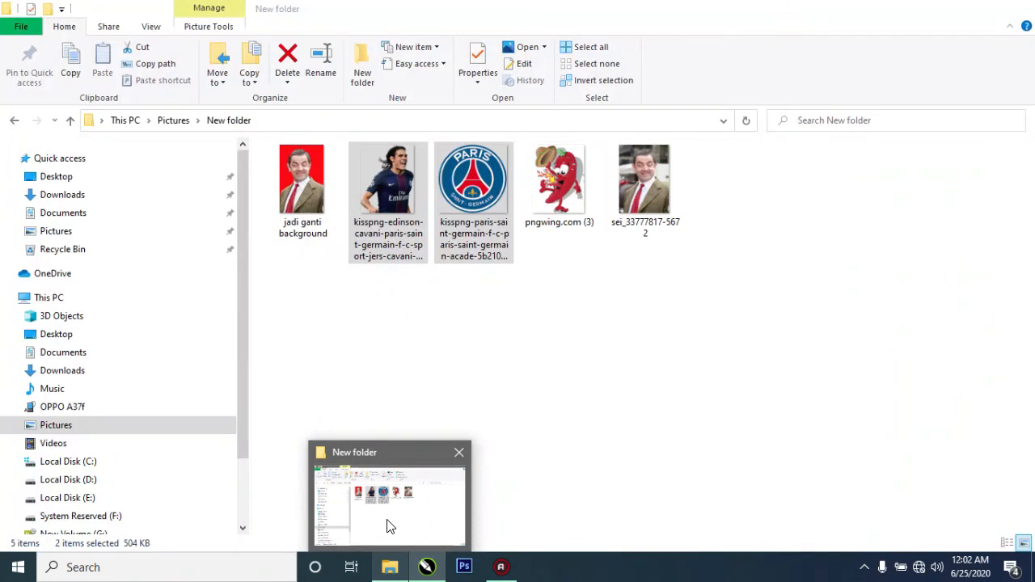
click(388, 526)
click(358, 324)
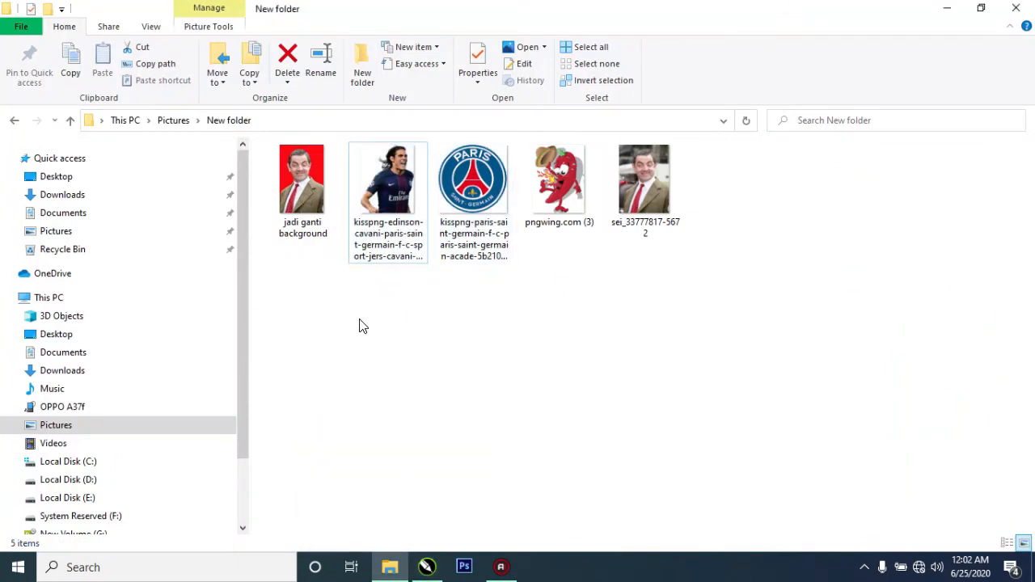
click(427, 567)
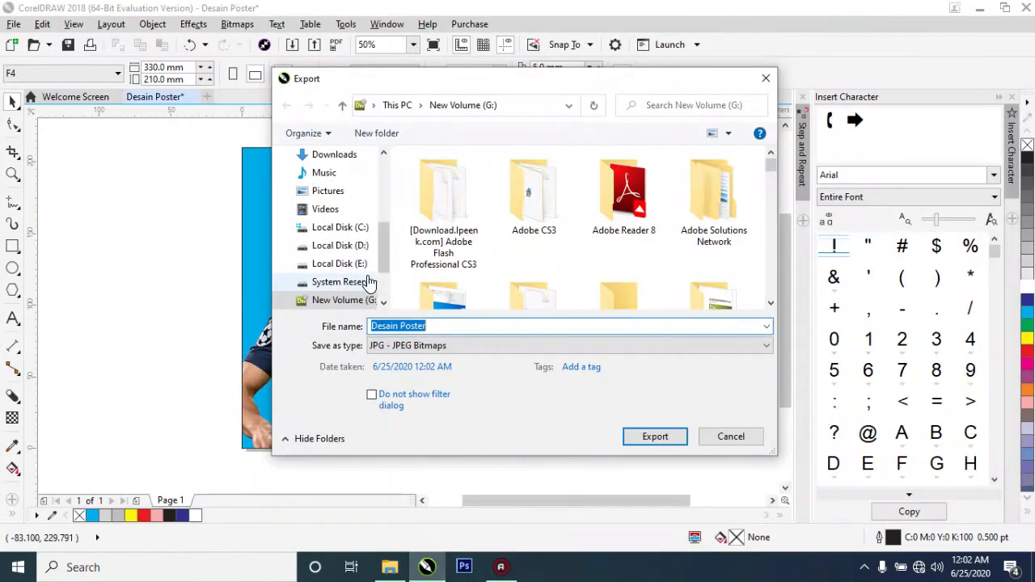
click(330, 192)
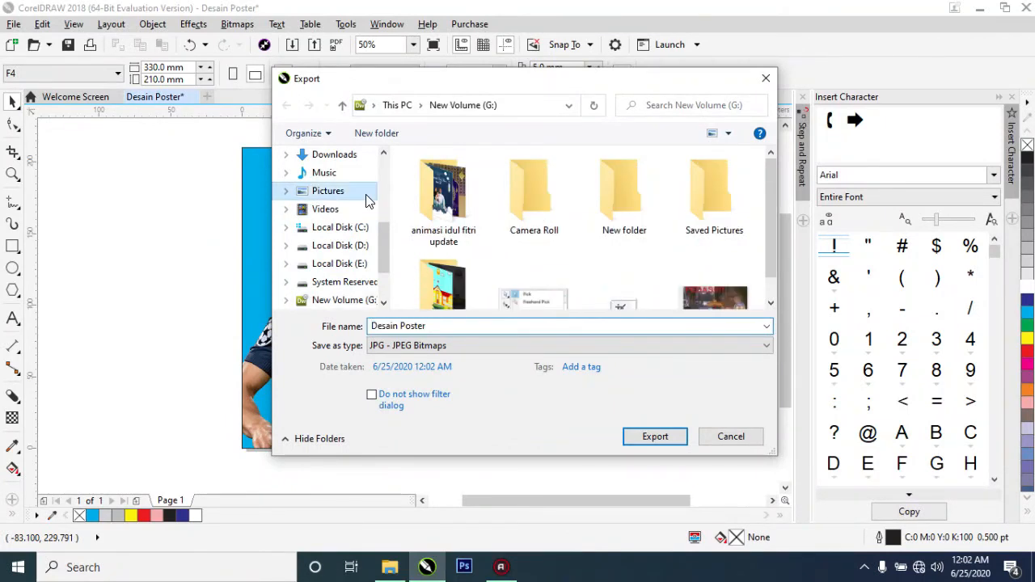
double_click(619, 194)
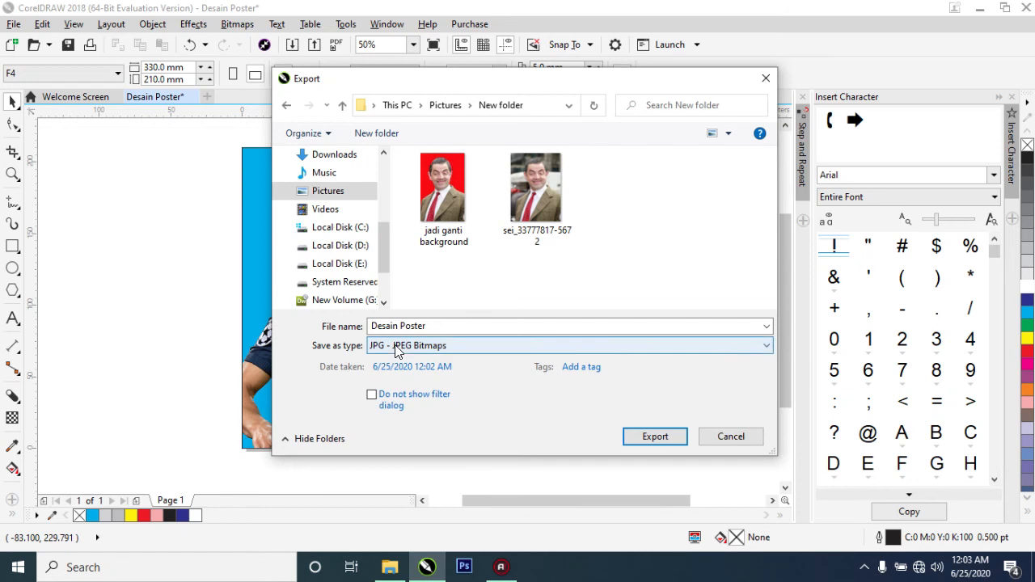
- Export the poster as Desain Poster in the JPG - JPEG Bitmaps format, accepting the offered JPEG settings
click(522, 346)
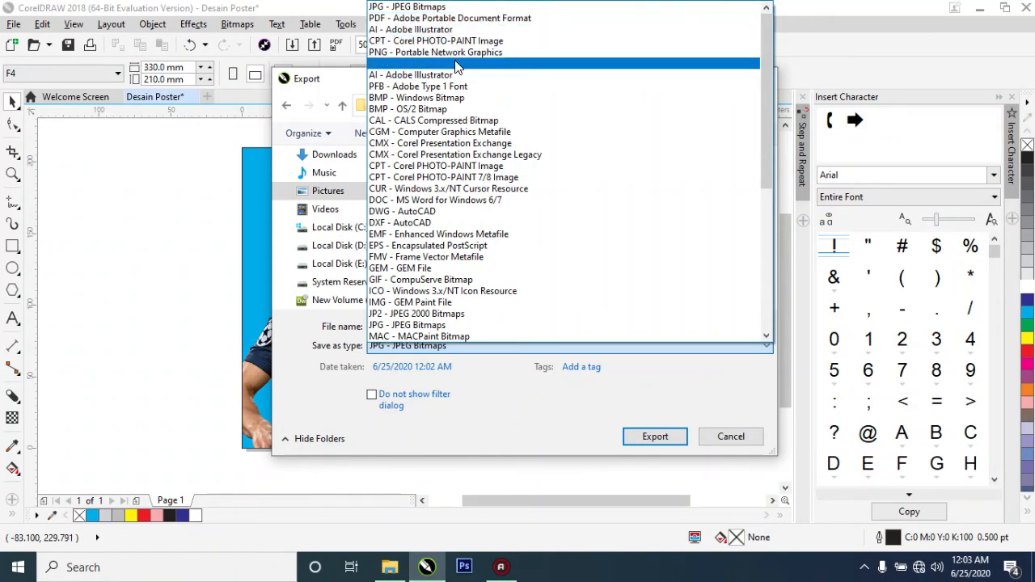
scroll(495, 242, down, 8)
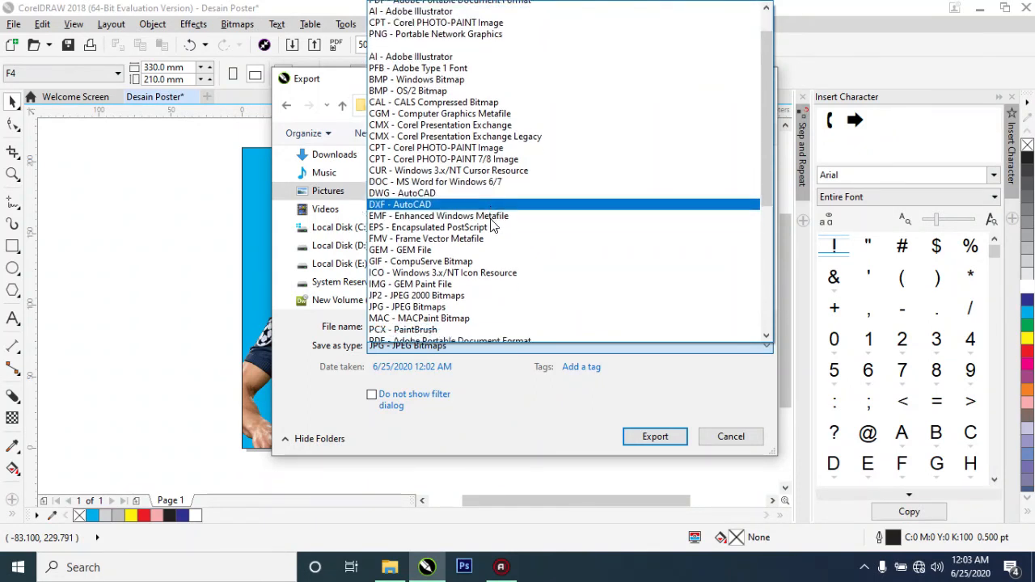
scroll(495, 227, up, 8)
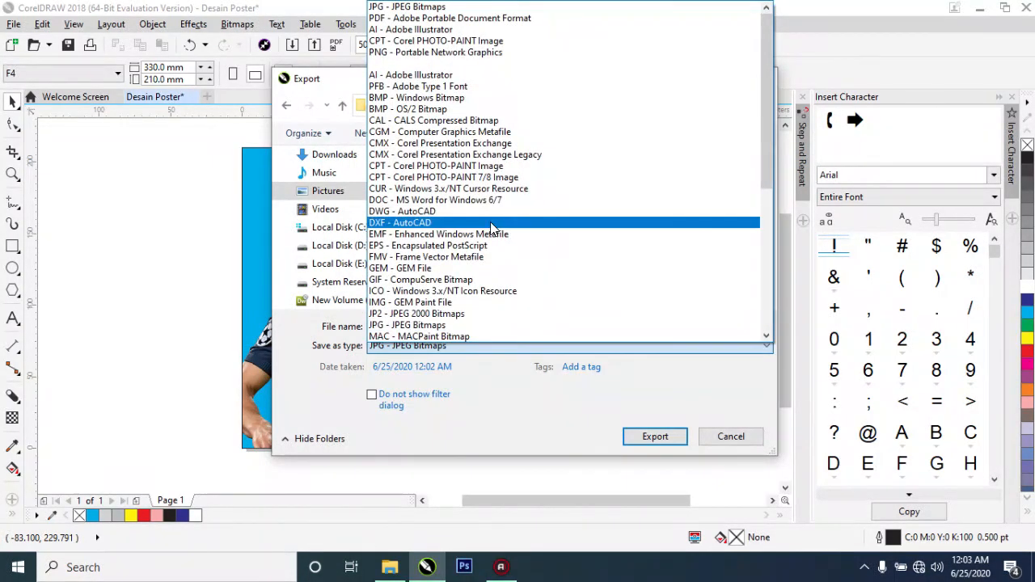
click(410, 7)
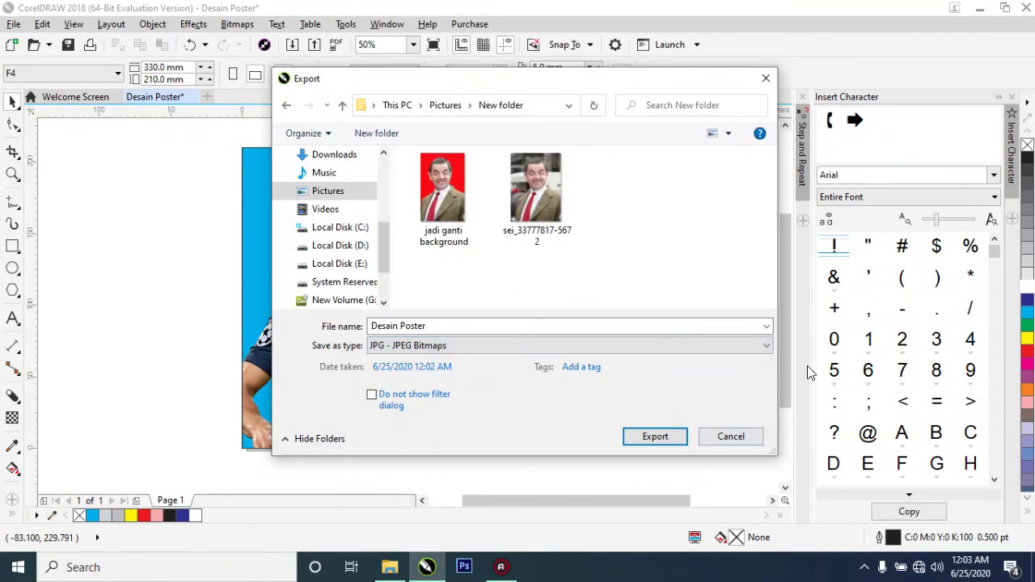
click(647, 442)
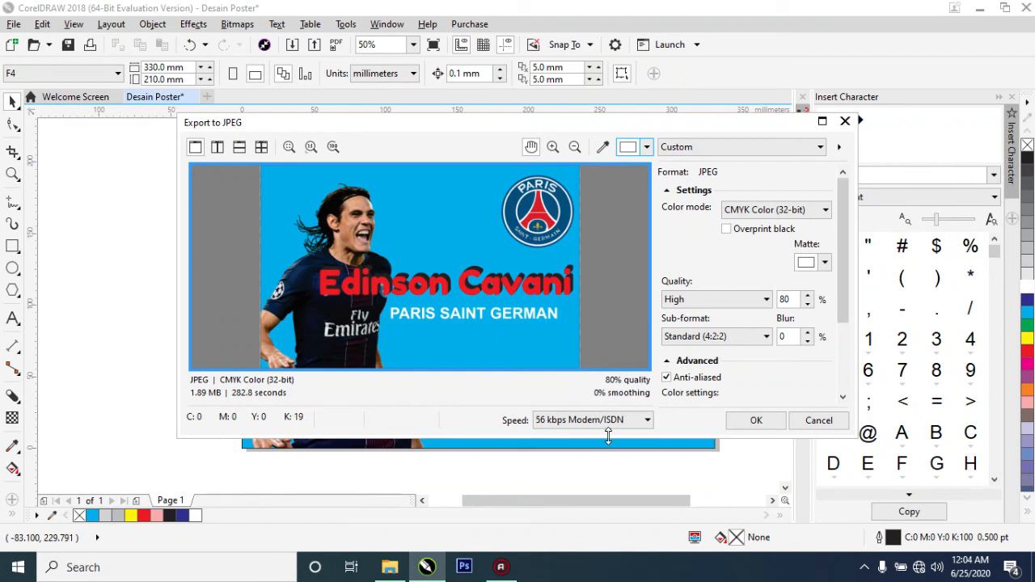
click(744, 421)
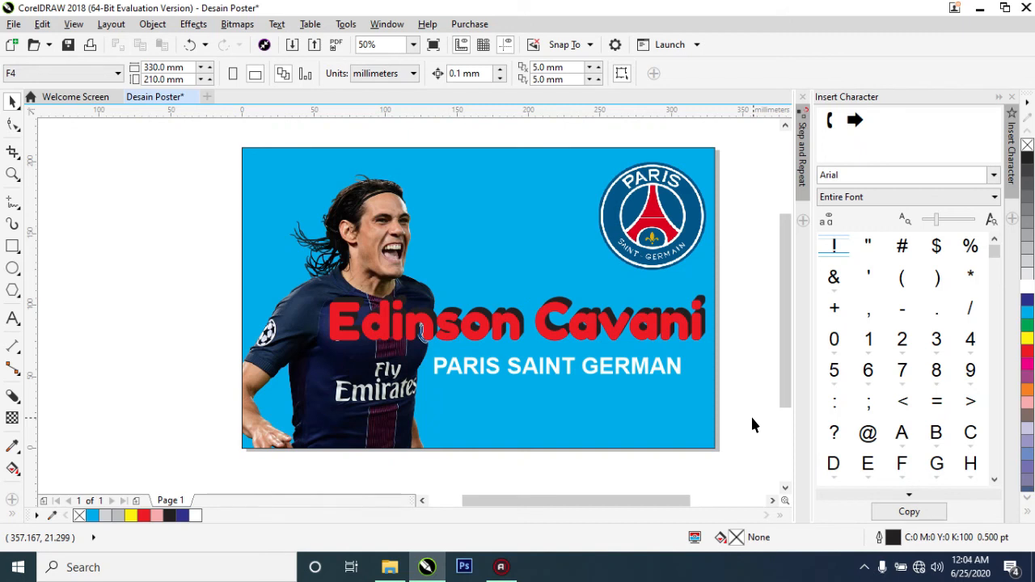
- Switch to File Explorer, refresh New folder in Pictures and locate the exported Desain Poster image
click(395, 569)
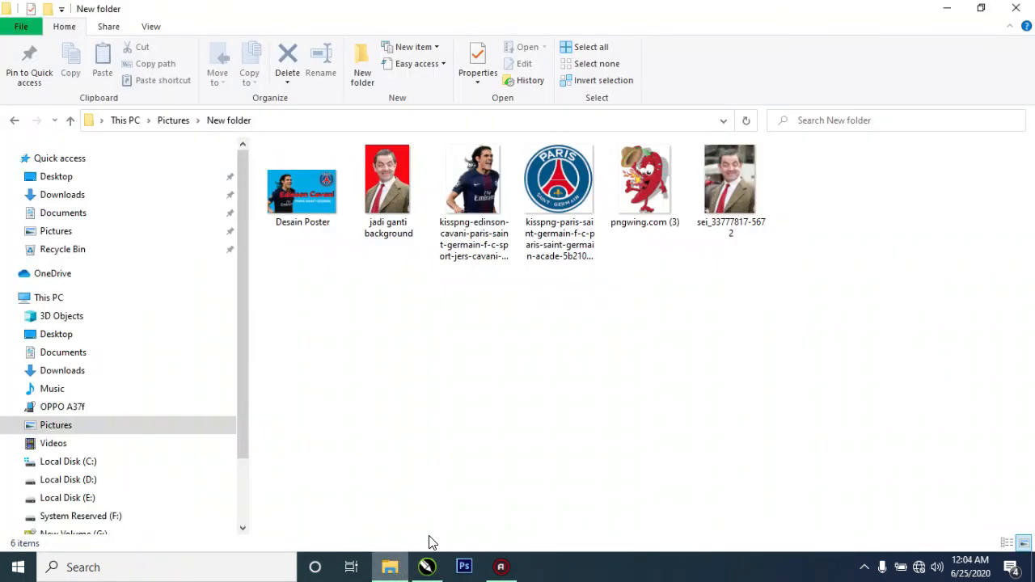
right_click(381, 301)
click(424, 363)
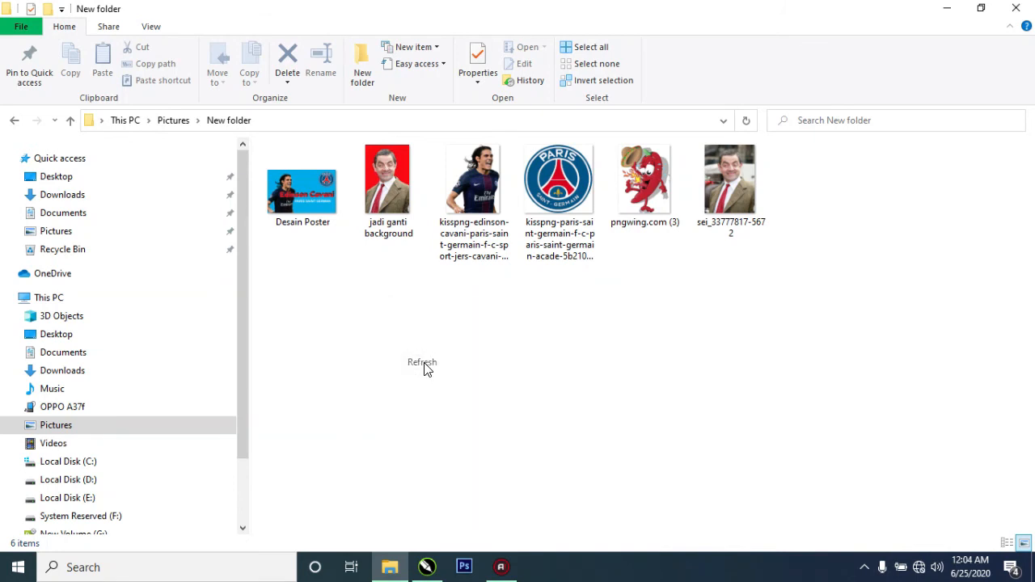
click(306, 191)
click(325, 268)
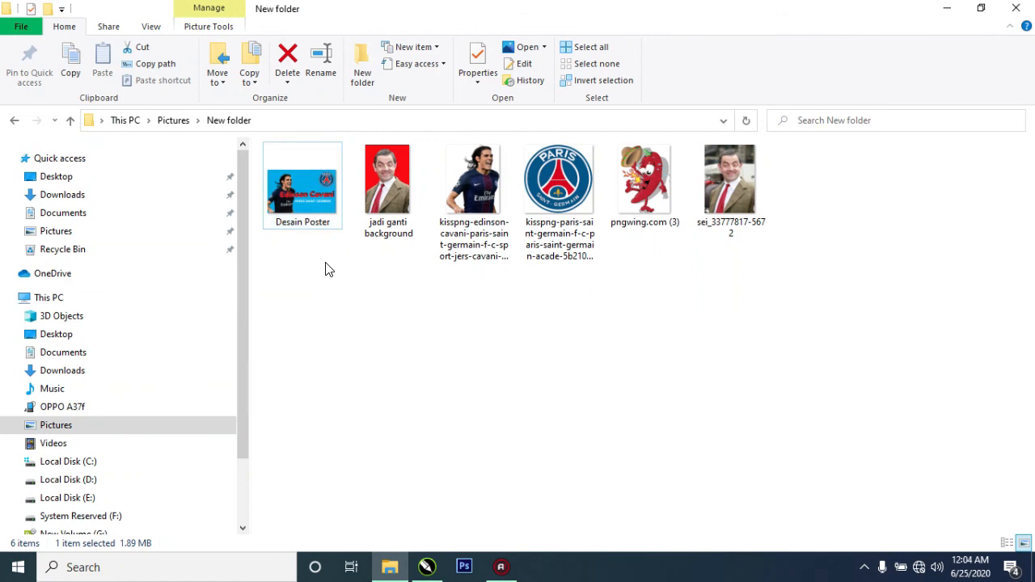
- Open the Desain Poster image with Photos and maximize the viewer to inspect the exported poster
click(302, 199)
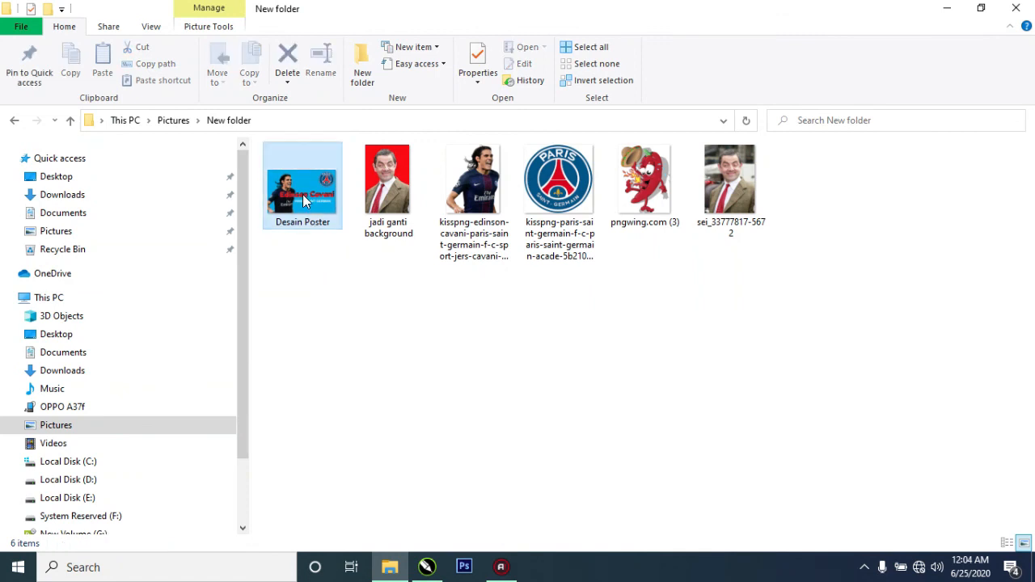
right_click(302, 199)
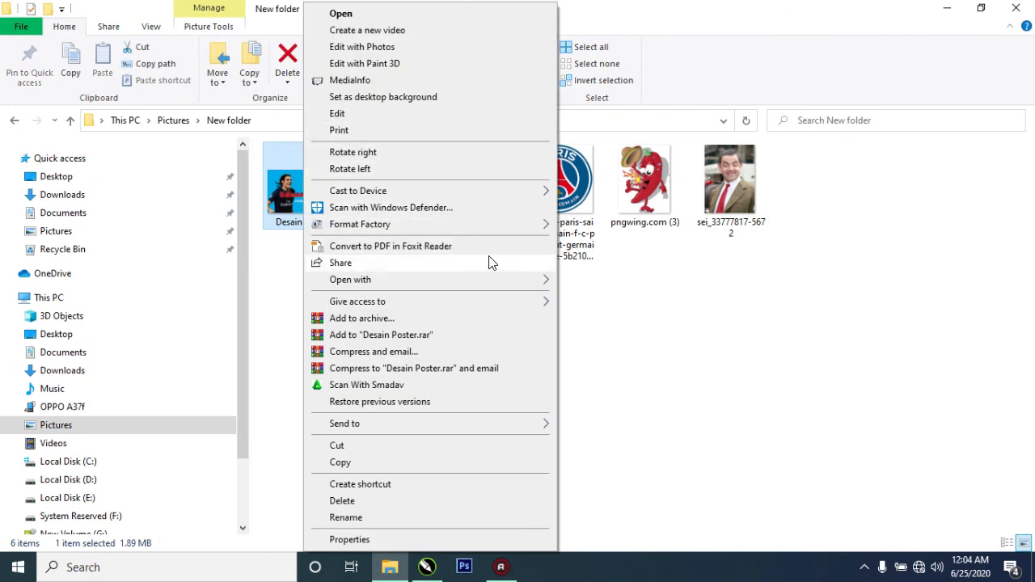
mouse_move(499, 285)
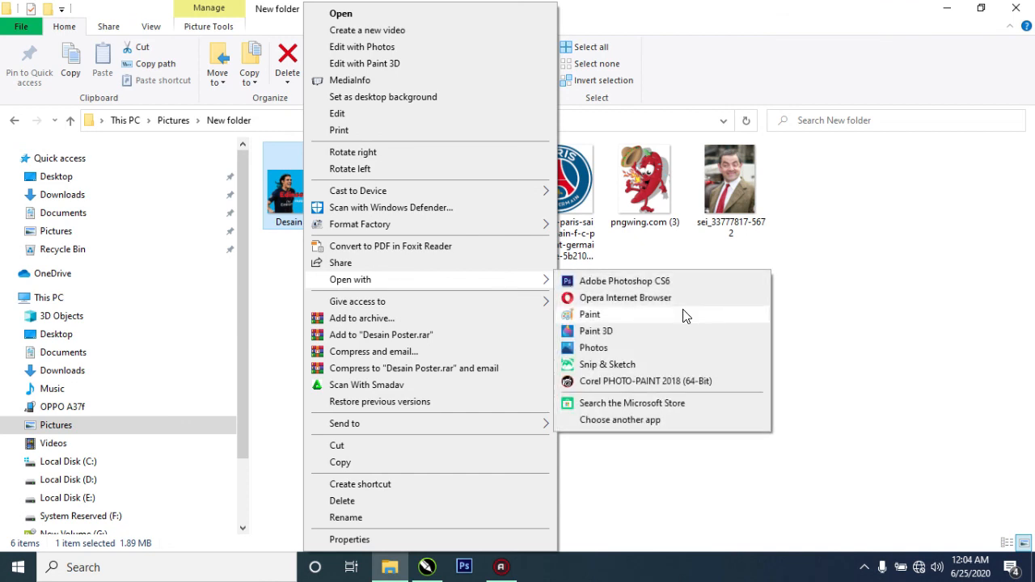
click(637, 350)
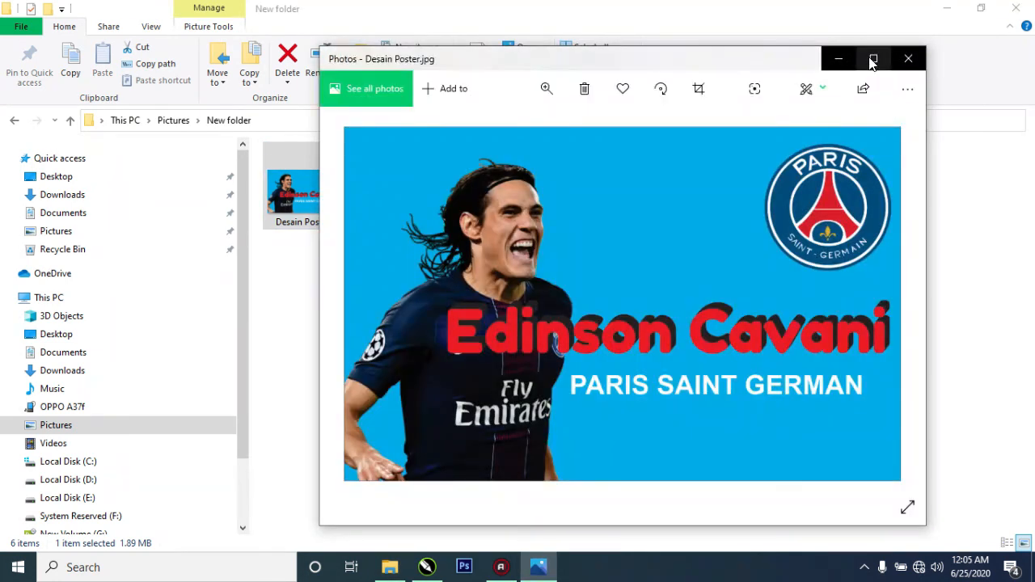
click(873, 59)
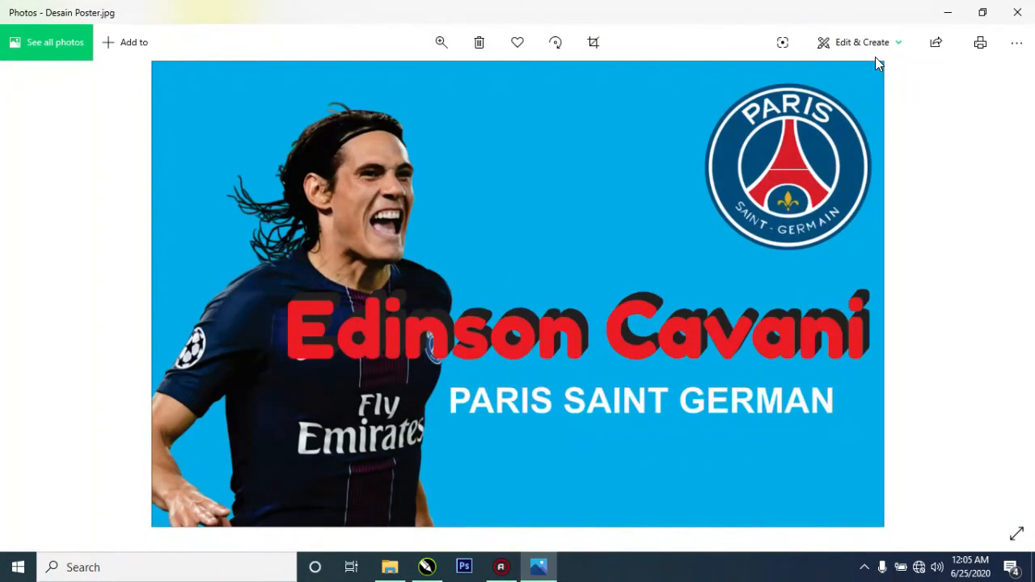